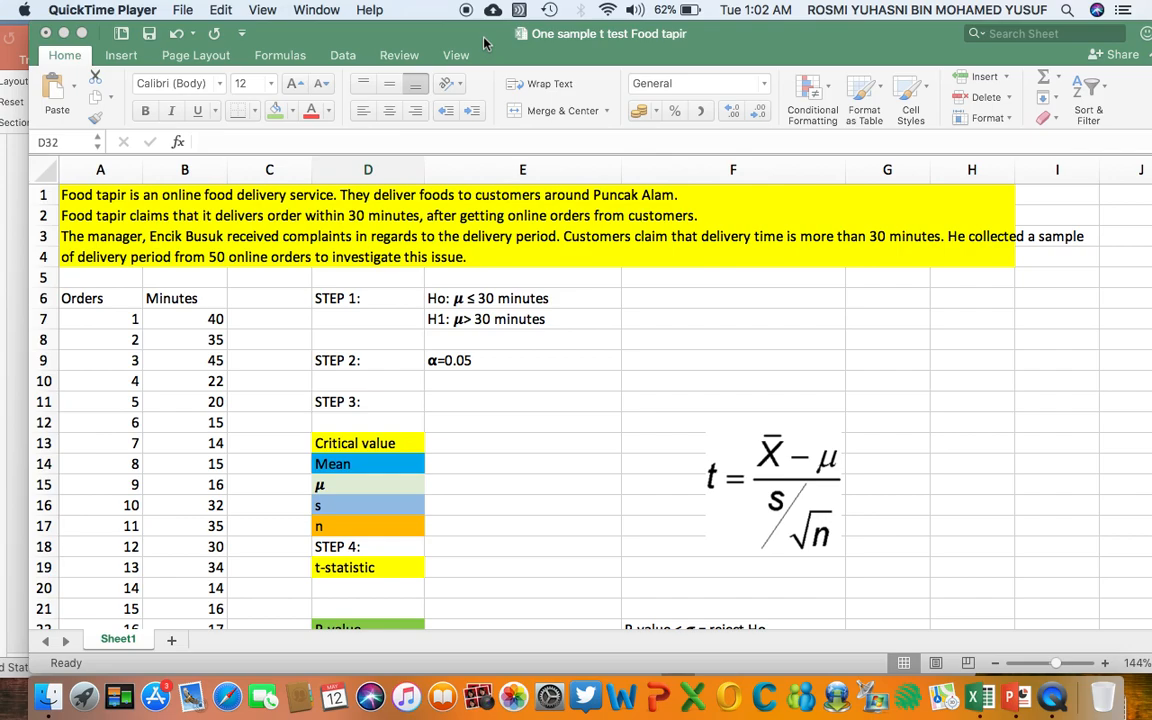
Switch to PowerPoint to review the slide listing the one-sample hypothesis test steps, and return to the Excel workbook
scroll(230, 215, "right", 1)
scroll(150, 218, "left", 1)
left_click(458, 407)
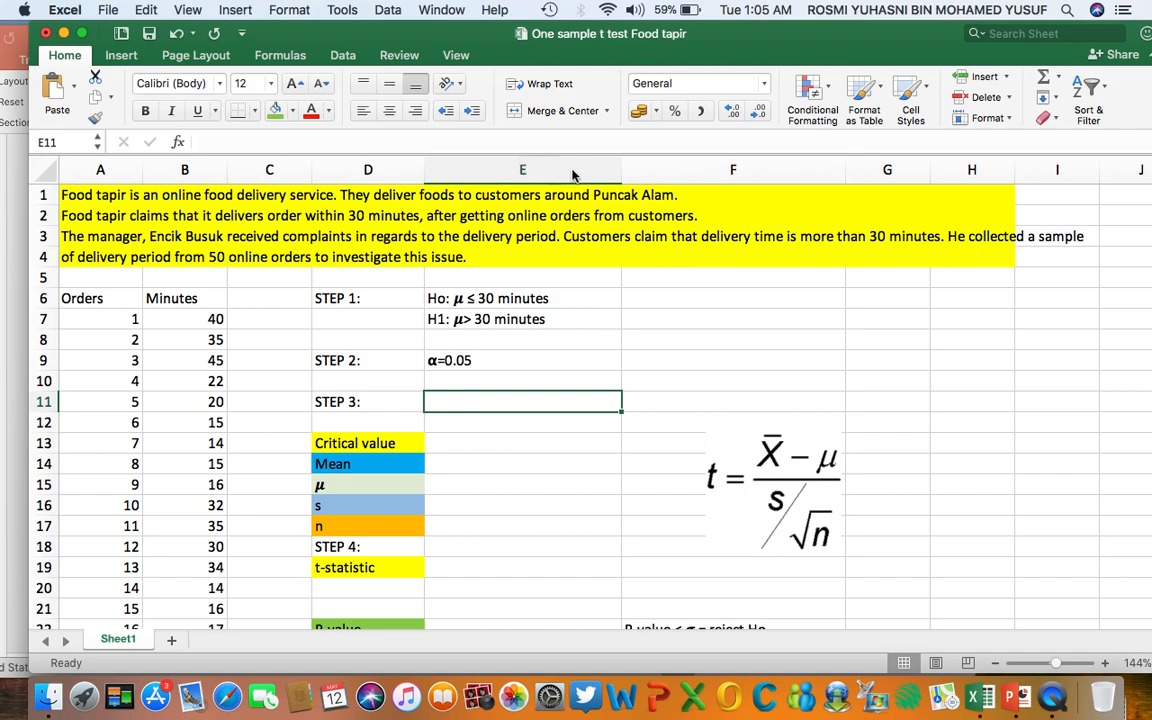
left_click_drag(741, 50, 1031, 50)
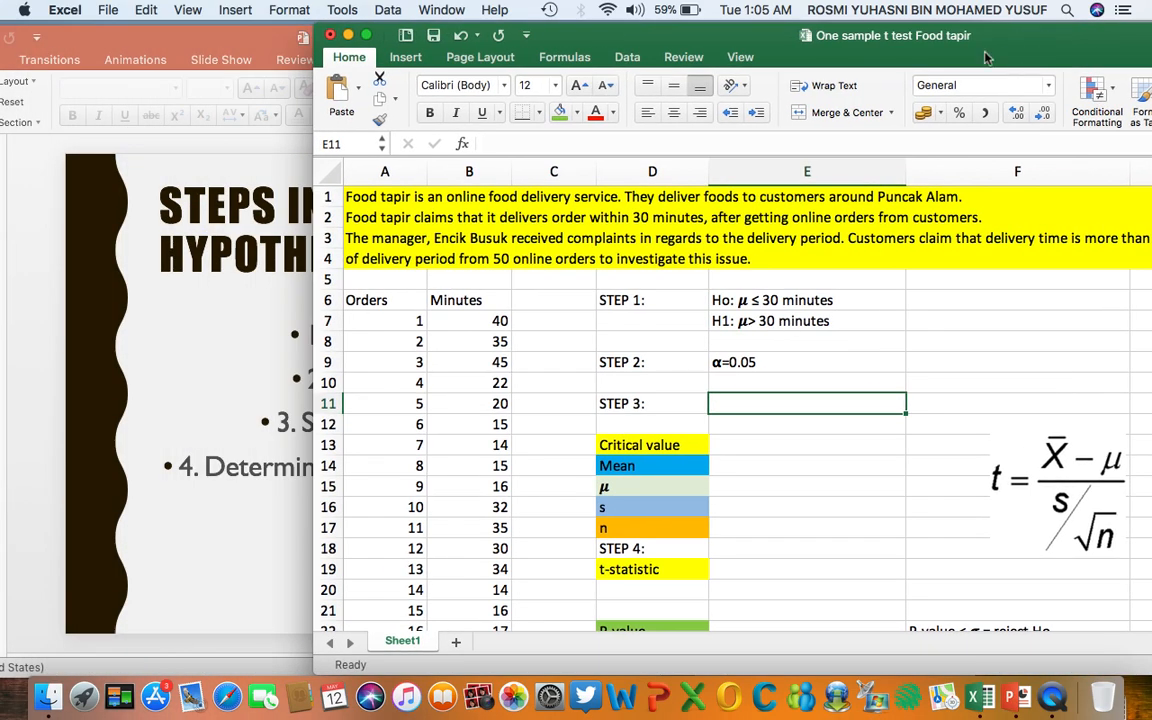
left_click(191, 347)
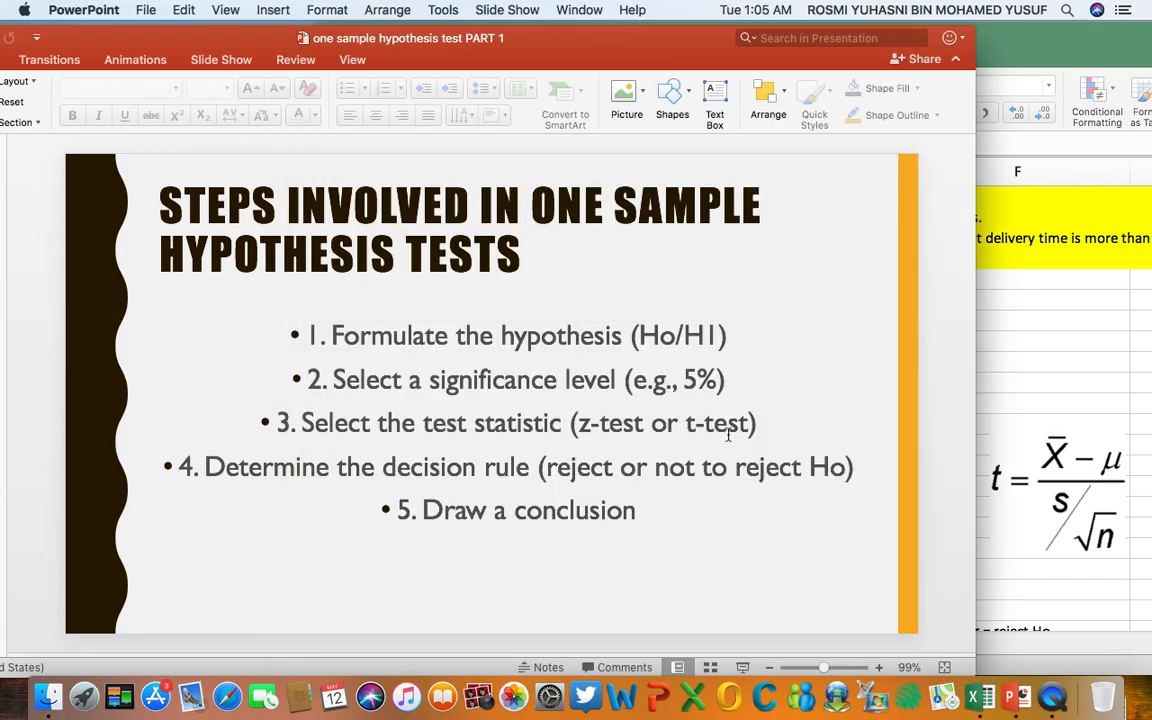
left_click(1017, 47)
left_click_drag(783, 60, 605, 70)
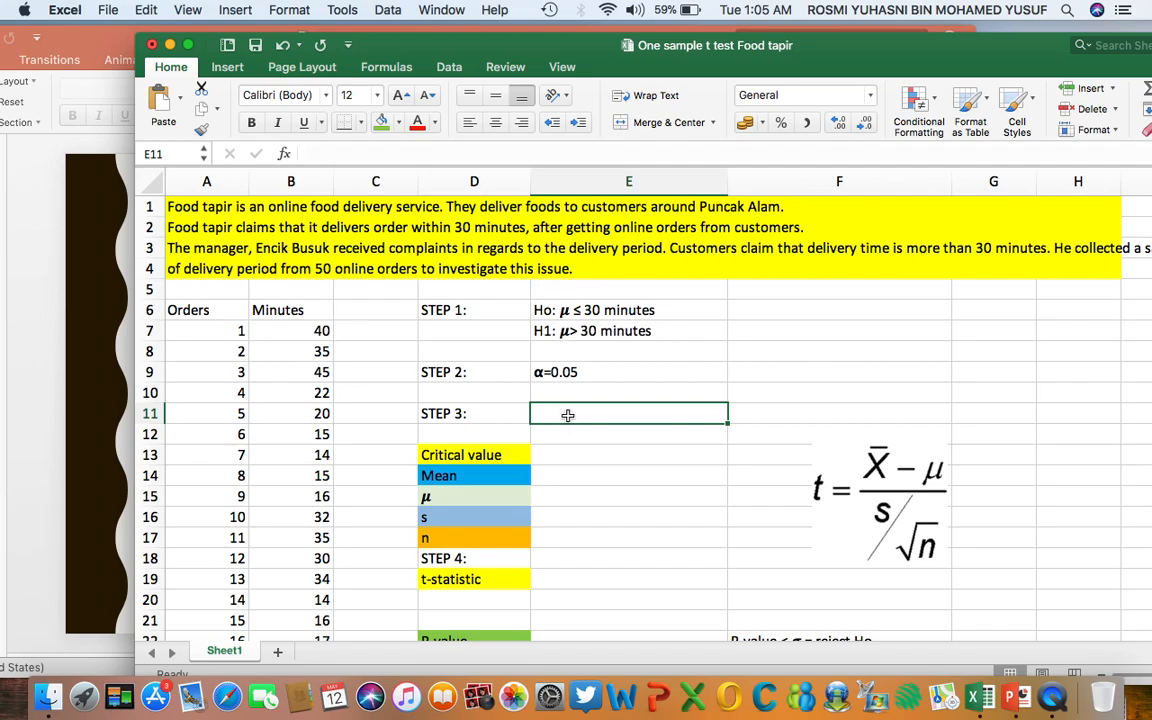
Enter "Select T-Test (sigma unknown)" in cell E11 beside STEP 3
type("Select ")
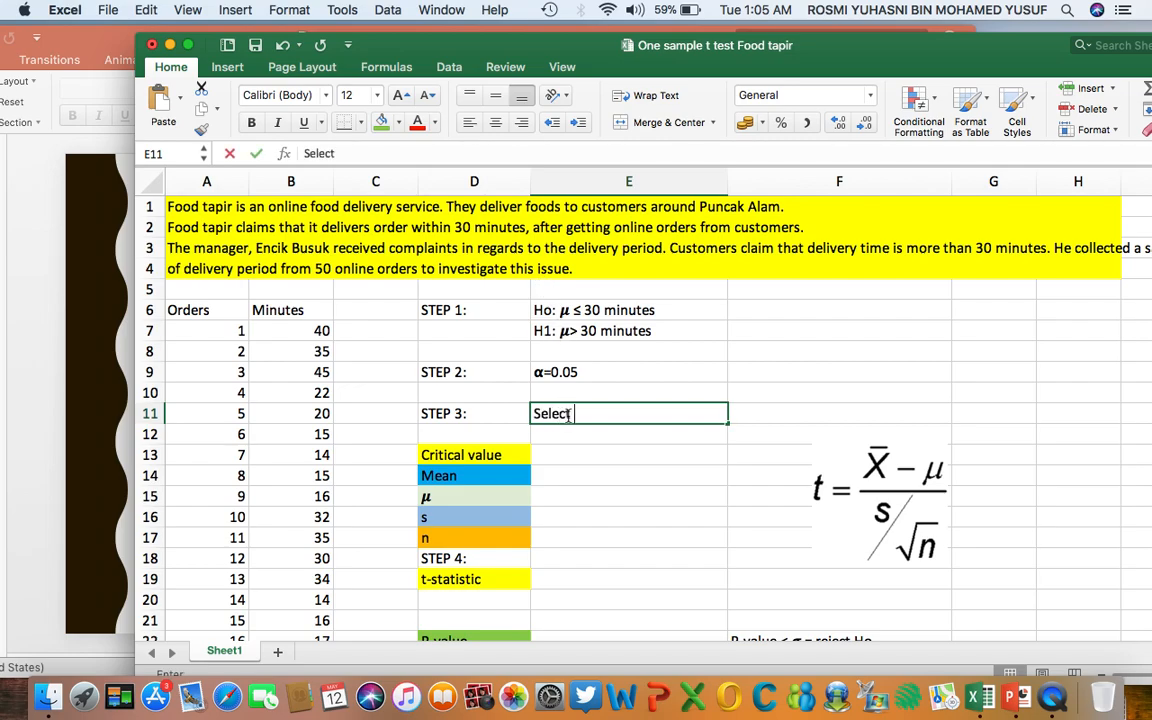
type("T-Test ")
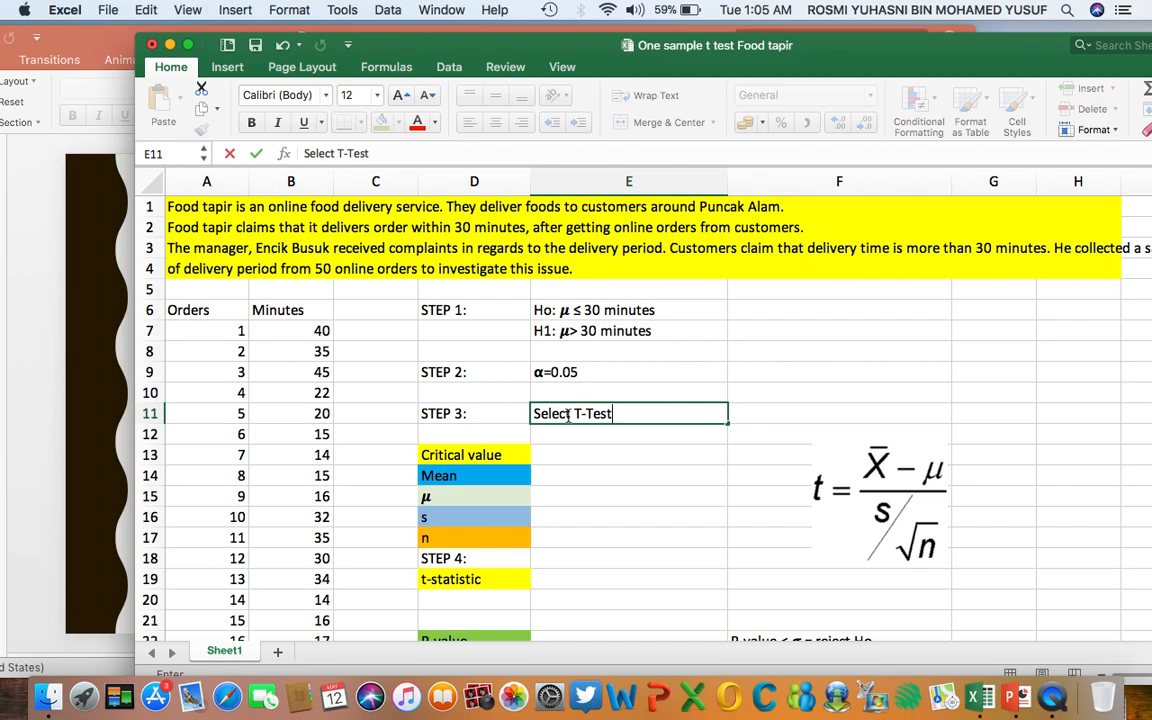
type("(sigma unk")
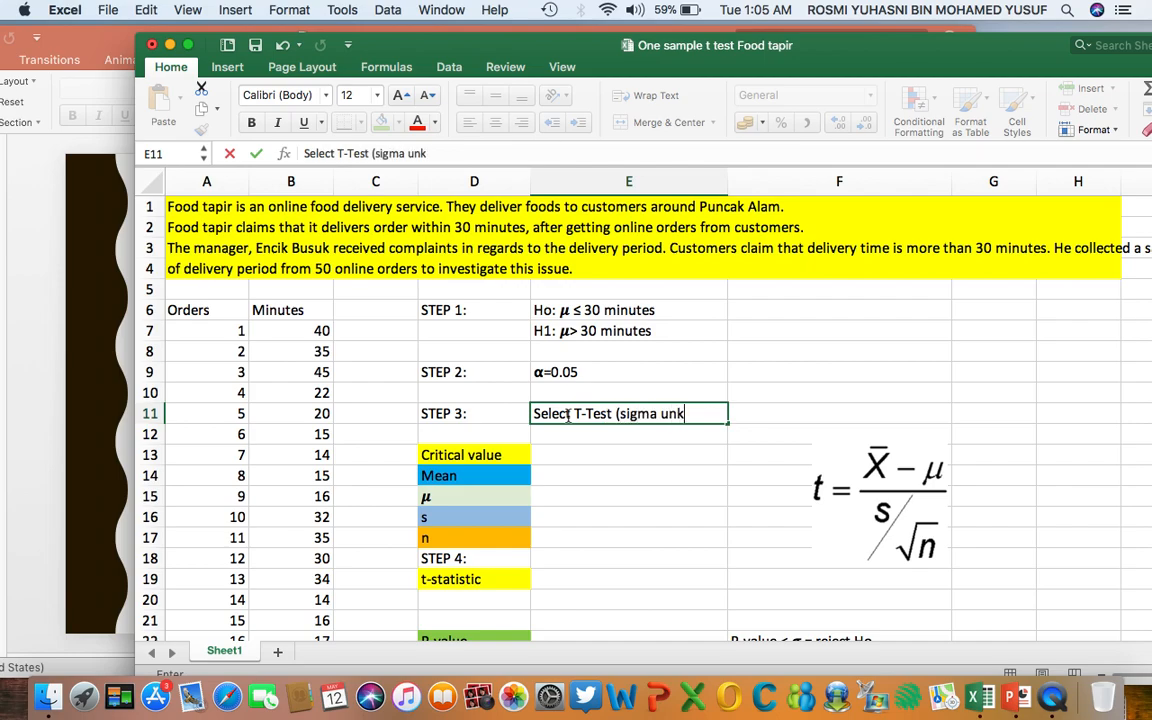
type("nown)")
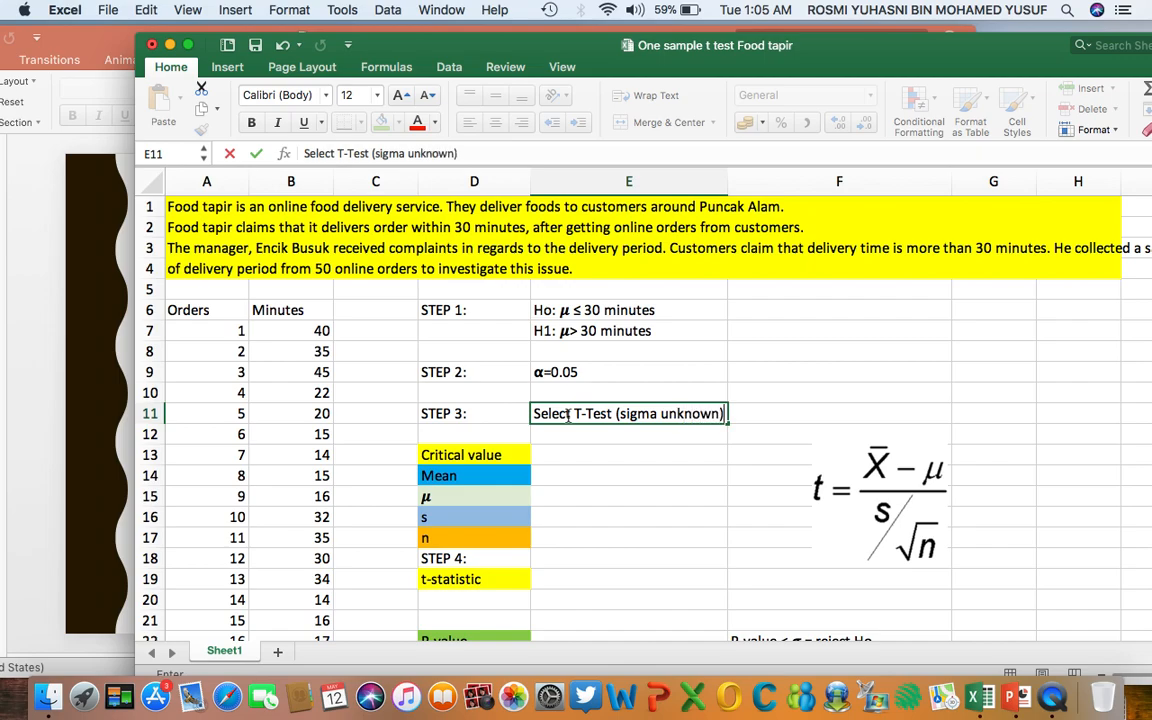
left_click(586, 475)
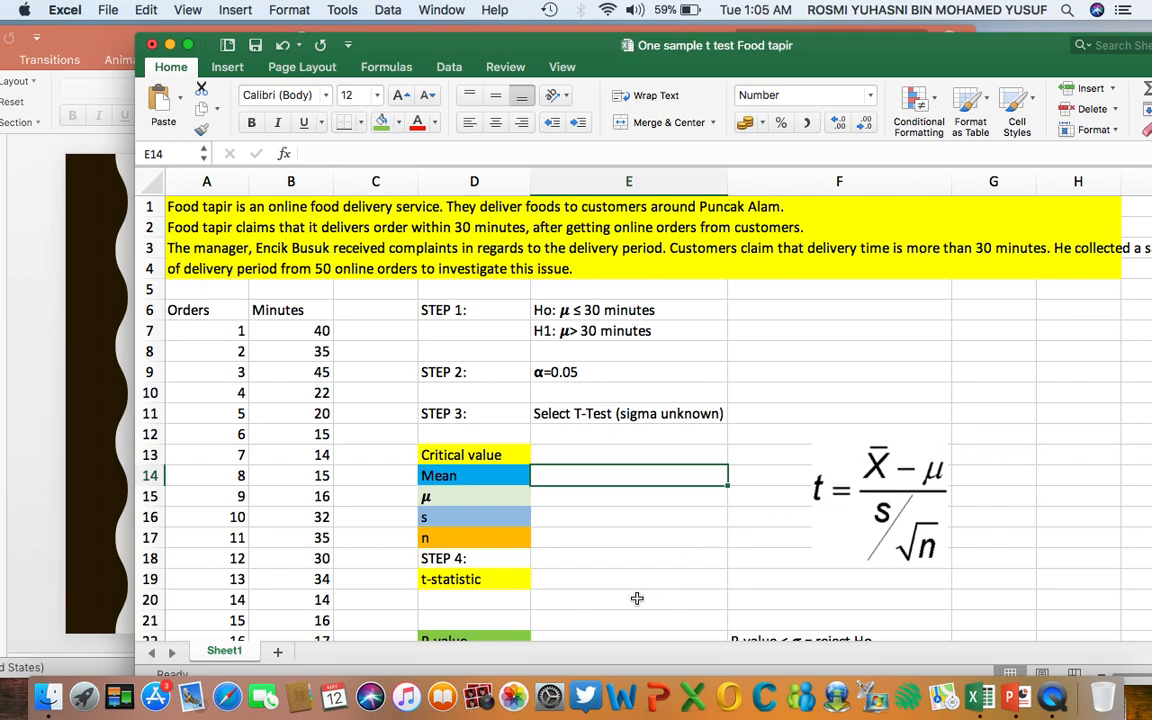
Start a T.INV formula for the critical value in cell E13, leaving its arguments empty
left_click(613, 580)
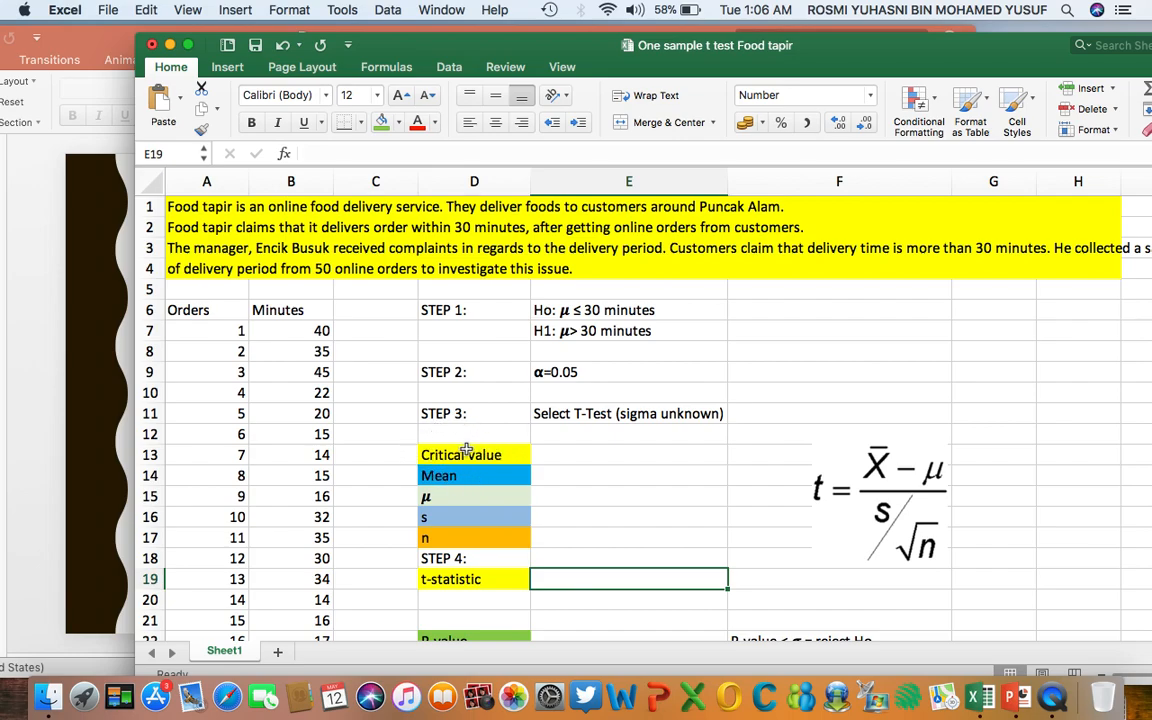
scroll(460, 450, "down", 4)
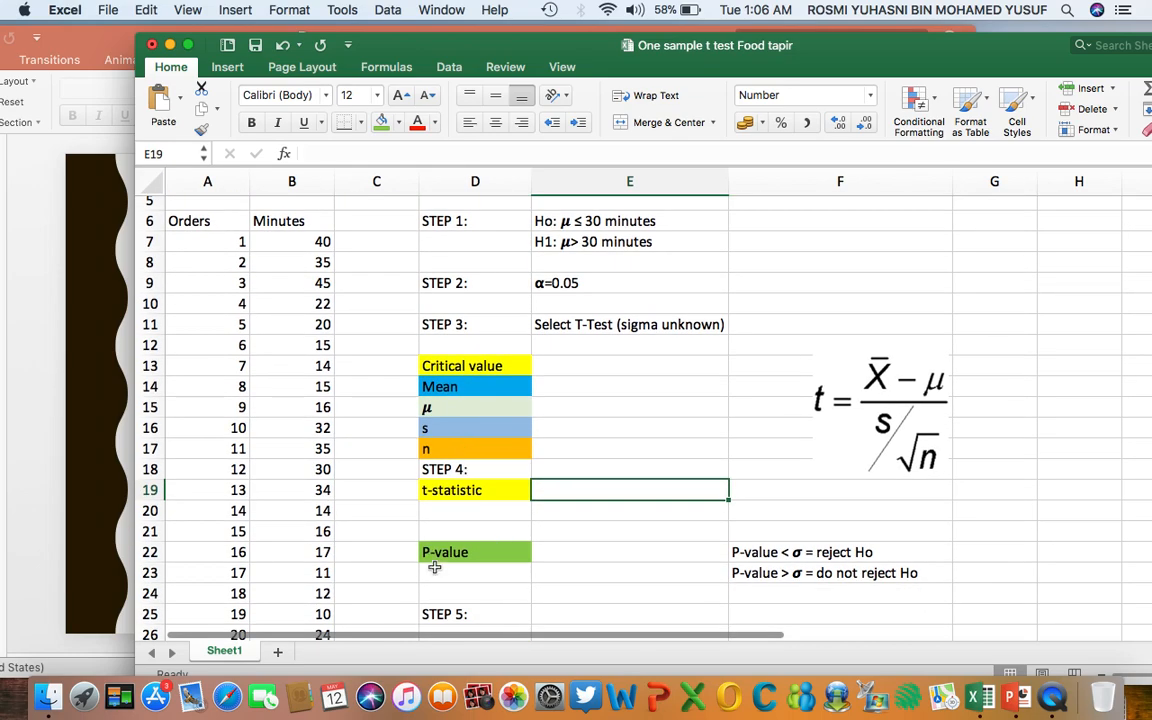
left_click(595, 366)
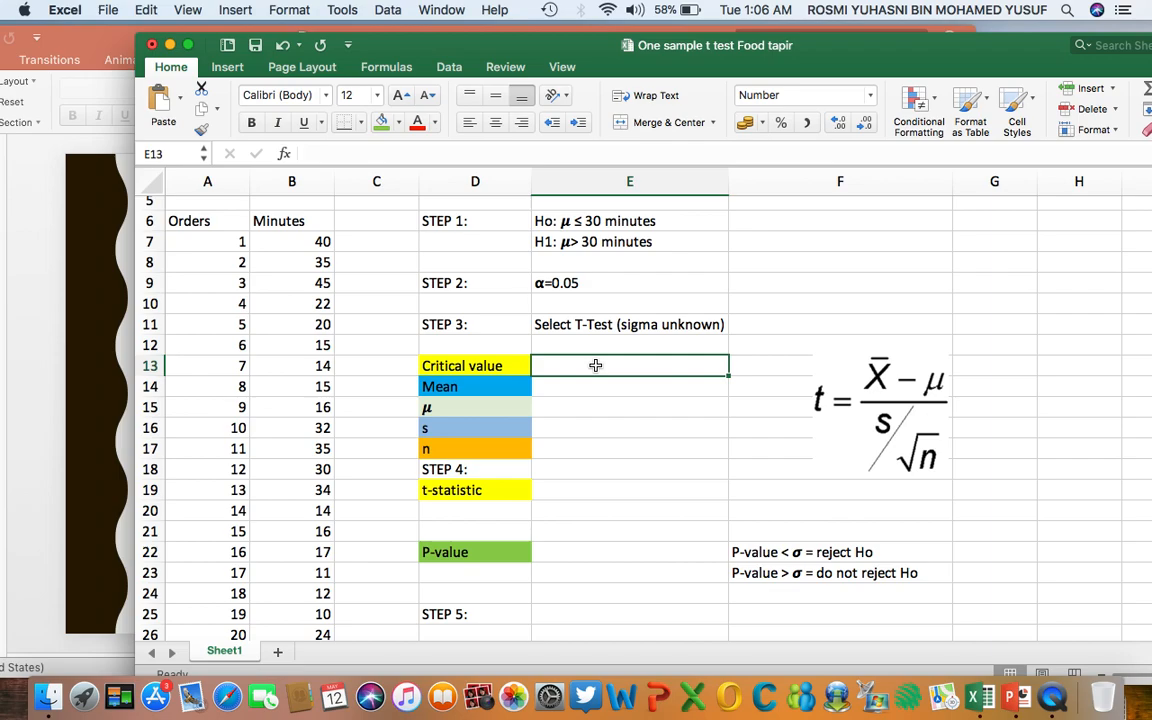
type("=")
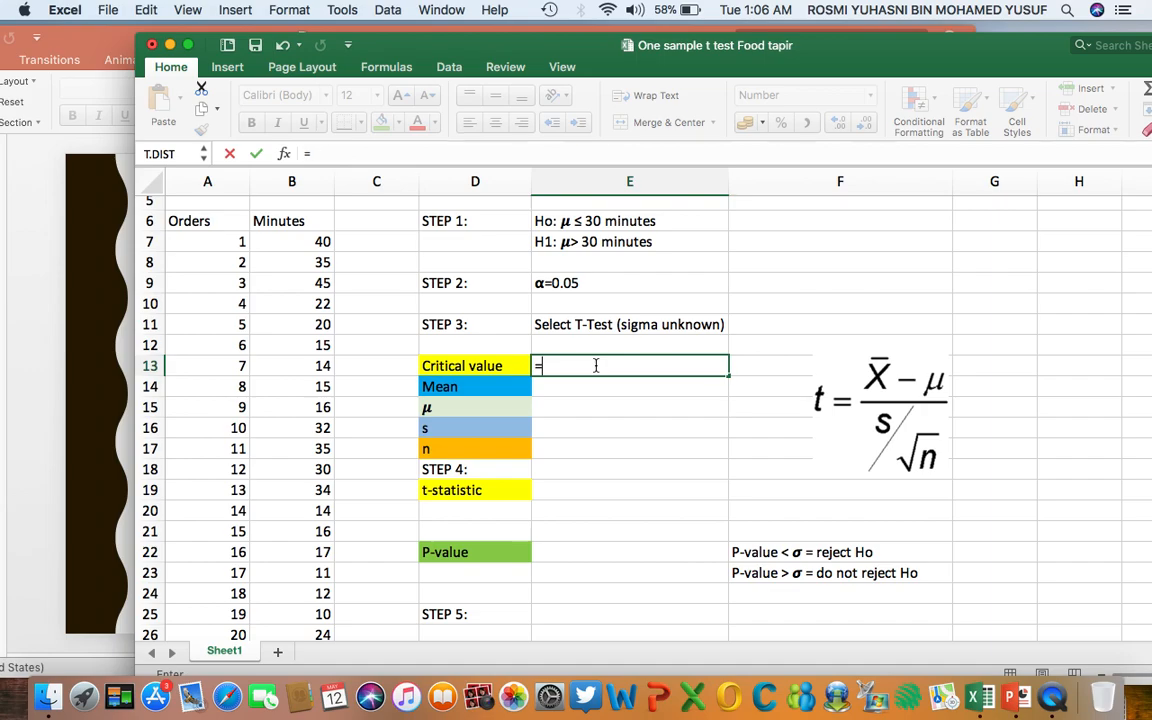
type("T.")
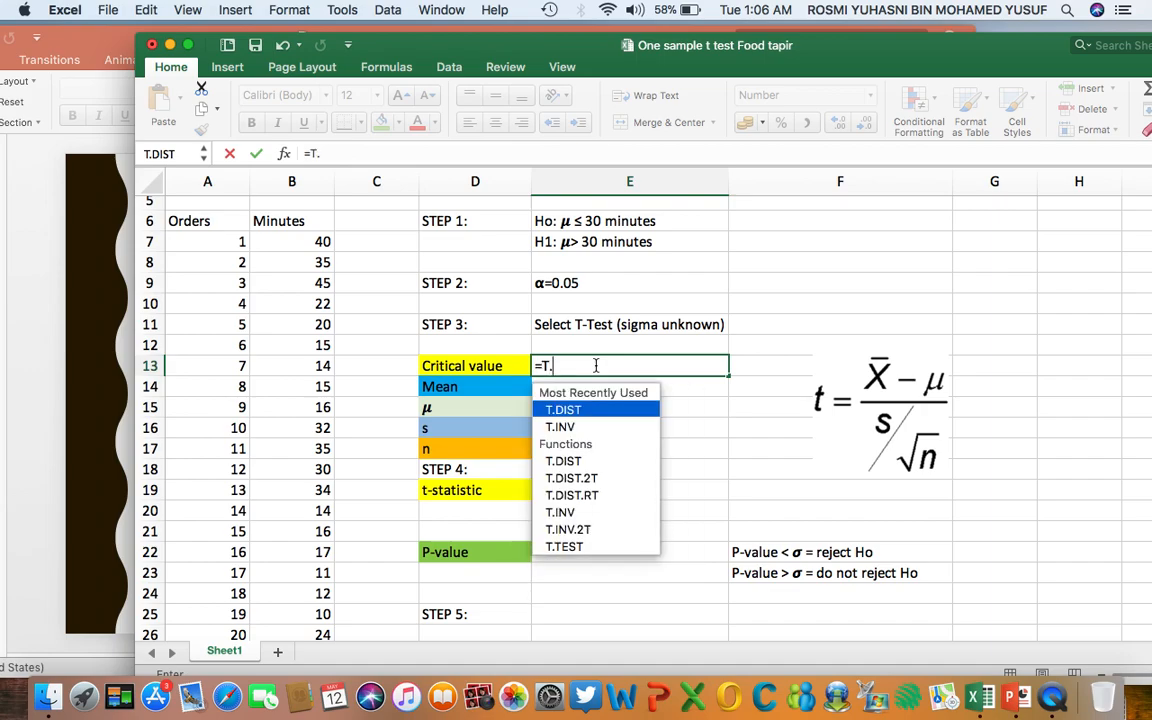
type("INV")
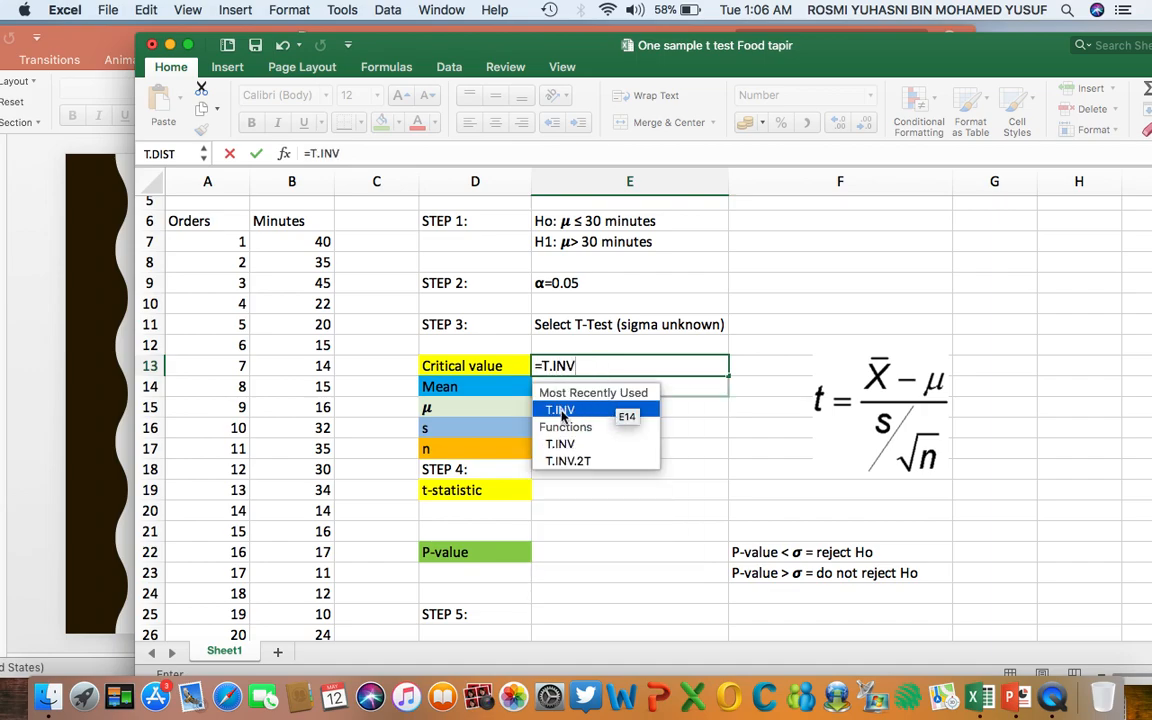
double_click(561, 410)
left_click(566, 414)
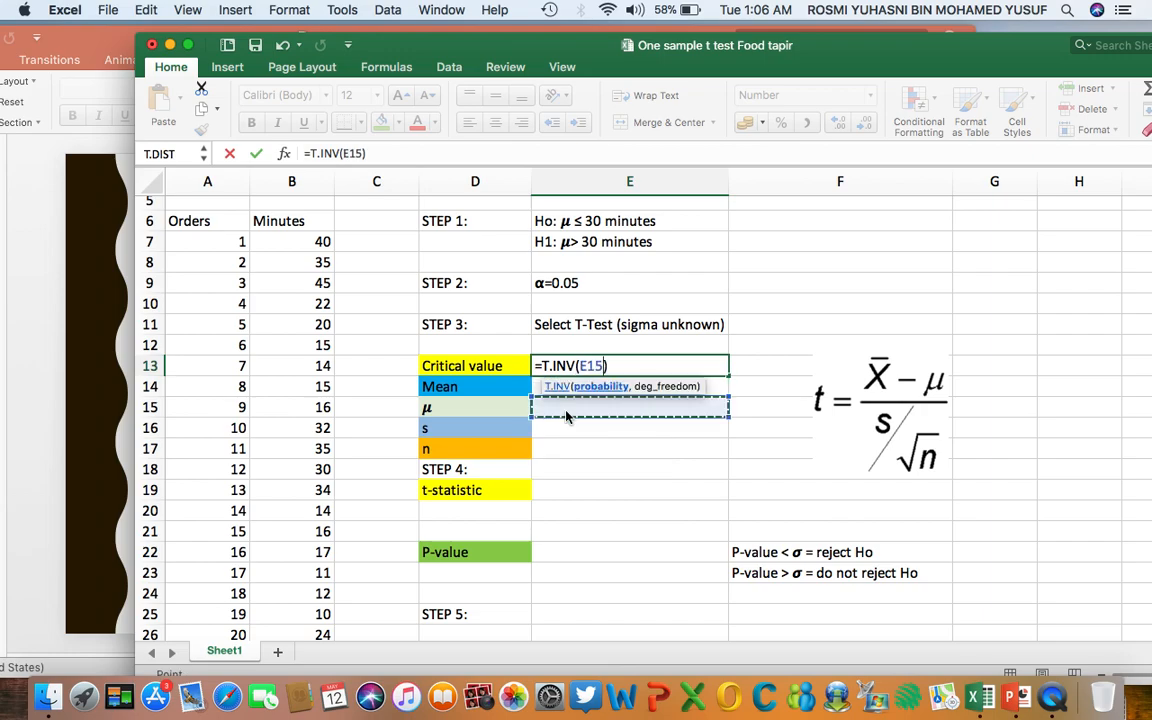
key("BackSpace")
key("BackSpace")
key("BackSpace")
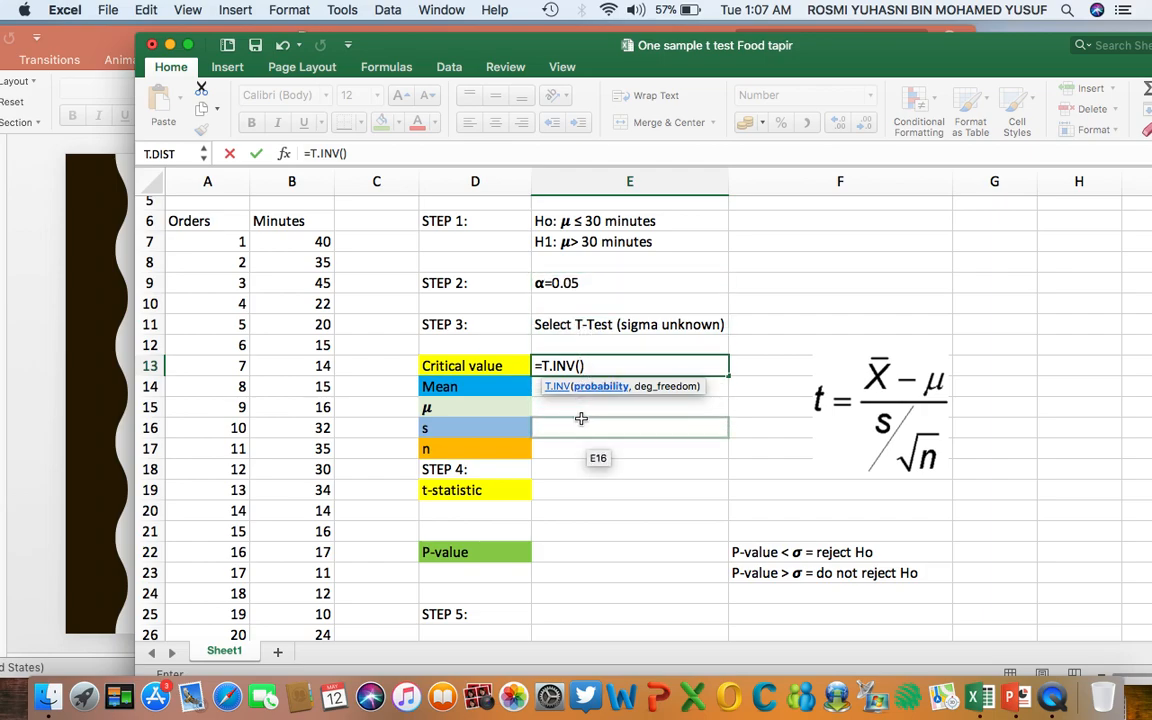
Complete the critical value formula with probability 0.95 and 49 degrees of freedom
type("0.95,")
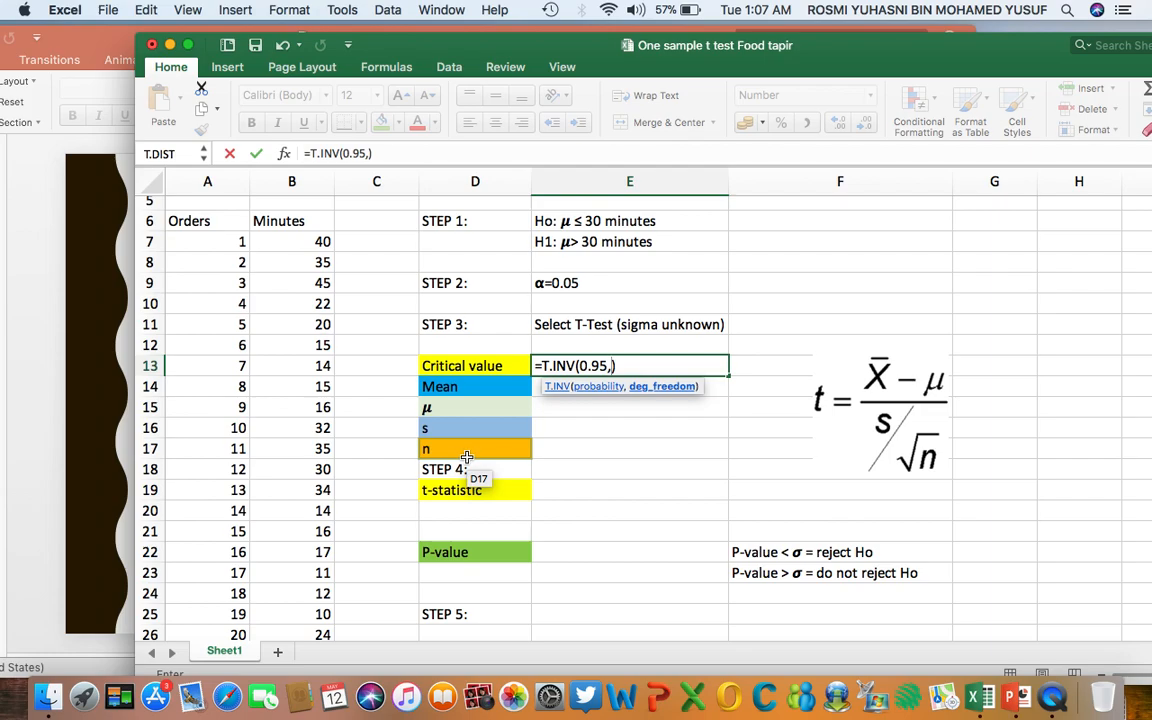
left_click(607, 449)
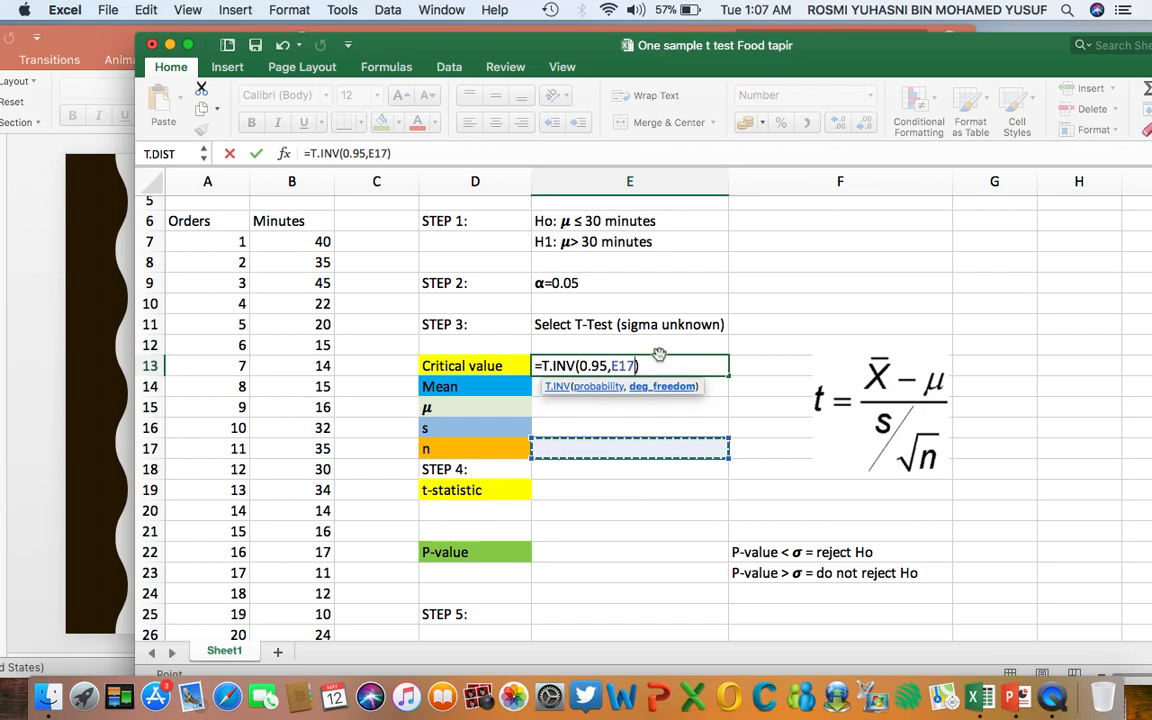
key("BackSpace")
key("BackSpace")
key("BackSpace")
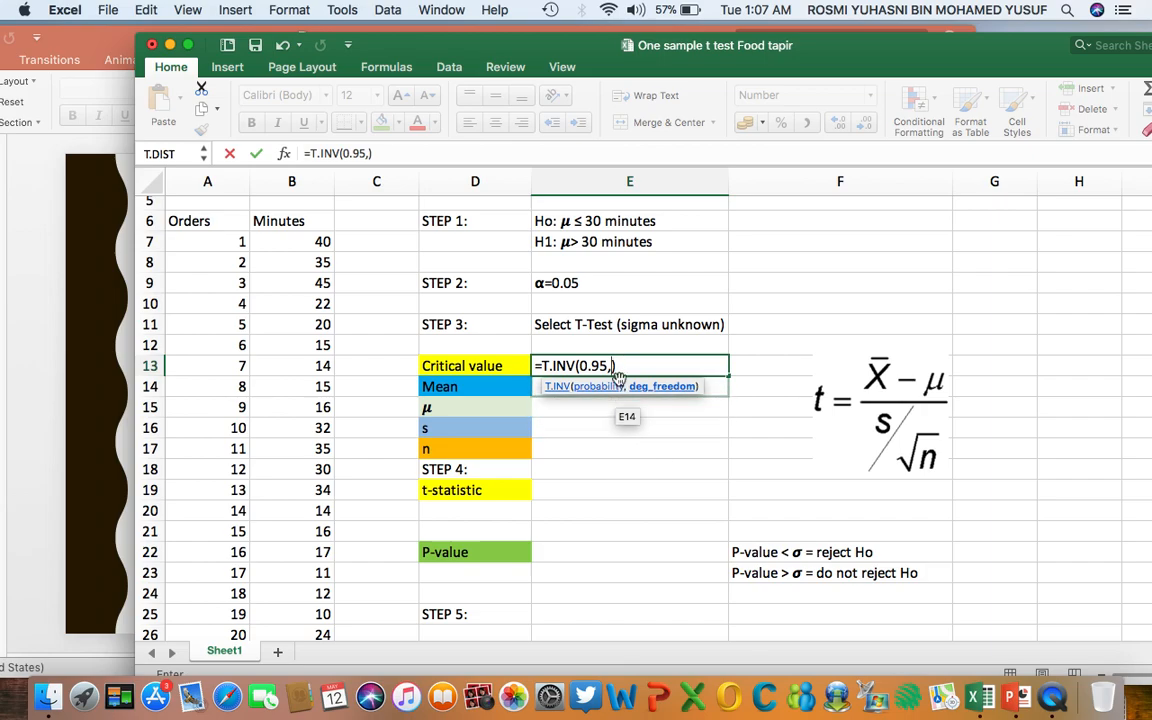
scroll(196, 397, "down", 4)
scroll(196, 397, "down", 8)
scroll(196, 397, "up", 5)
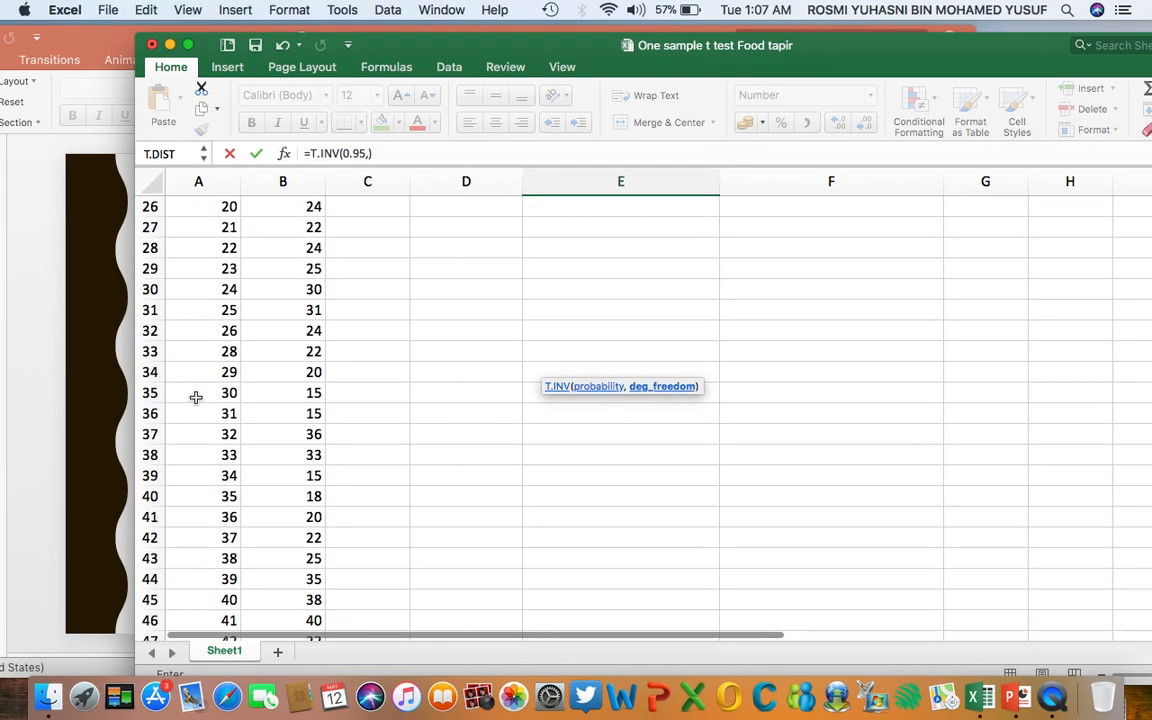
scroll(196, 397, "up", 8)
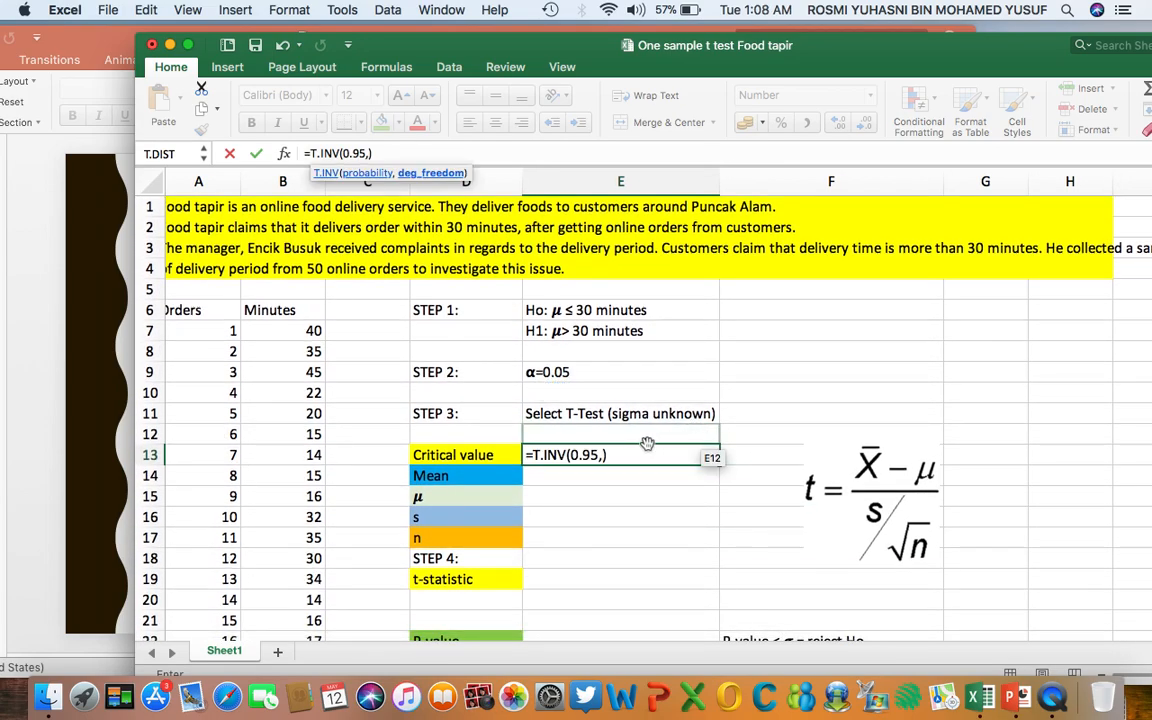
type("49")
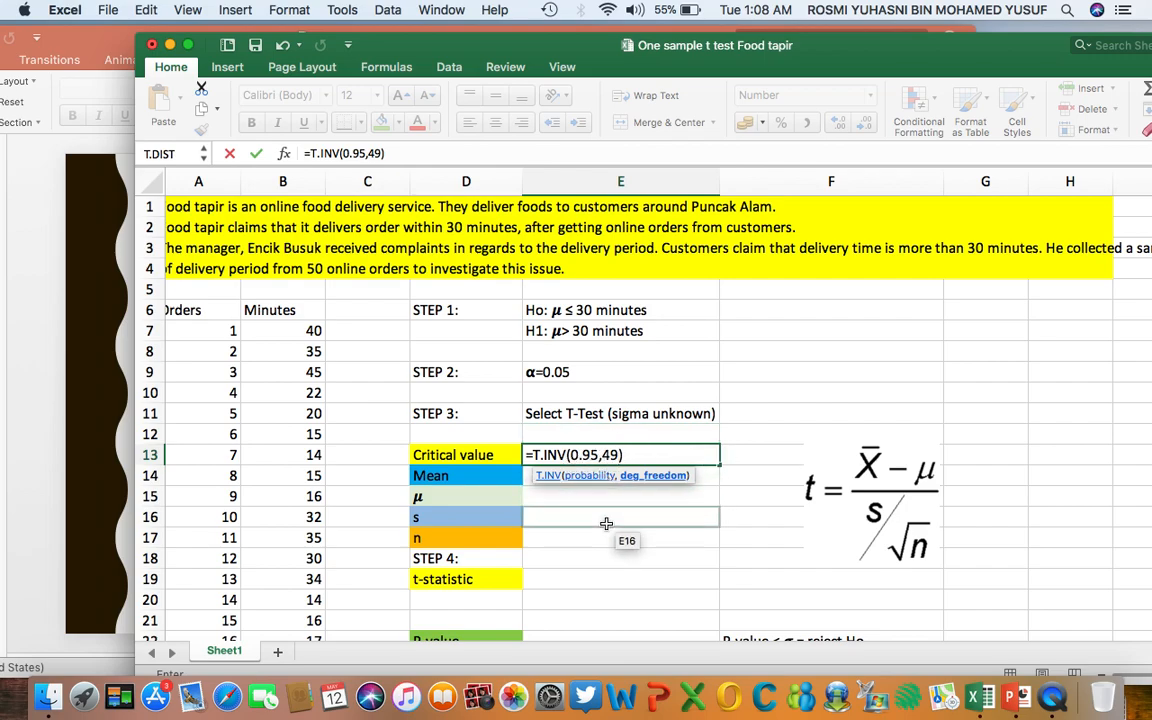
key("Return")
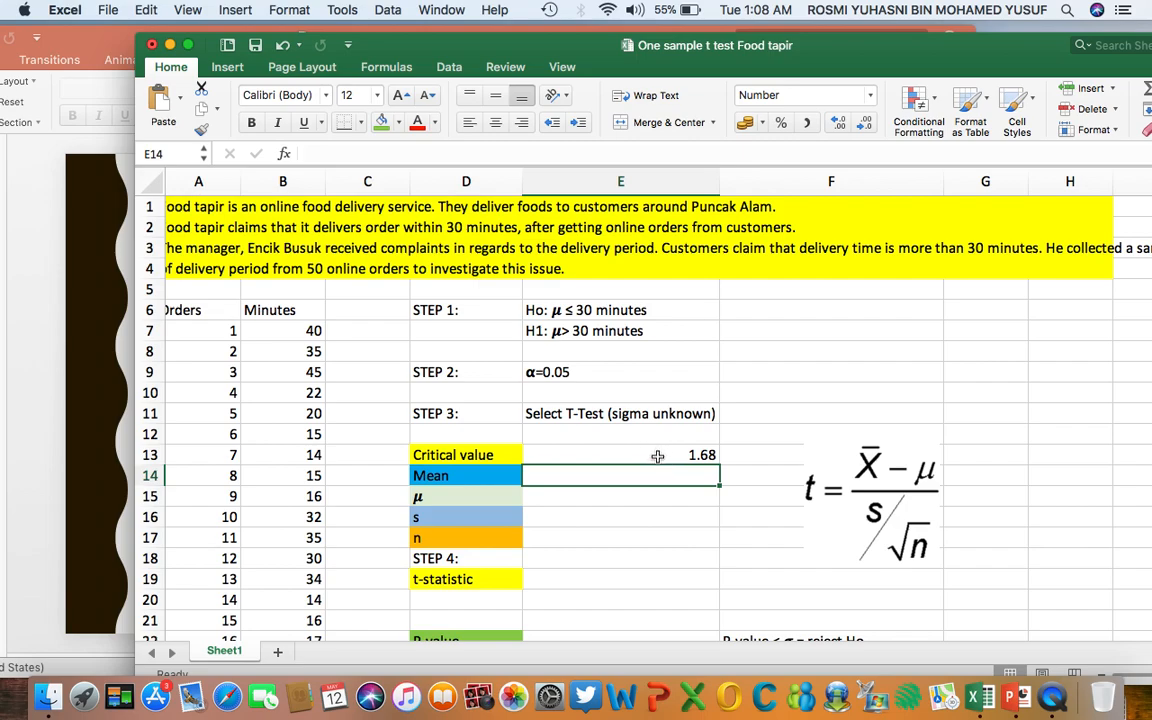
Switch to PowerPoint, find the slide on the critical value for an upper one-tailed test, and return to Excel
left_click(88, 55)
scroll(393, 302, "down", 2)
scroll(393, 302, "down", 4)
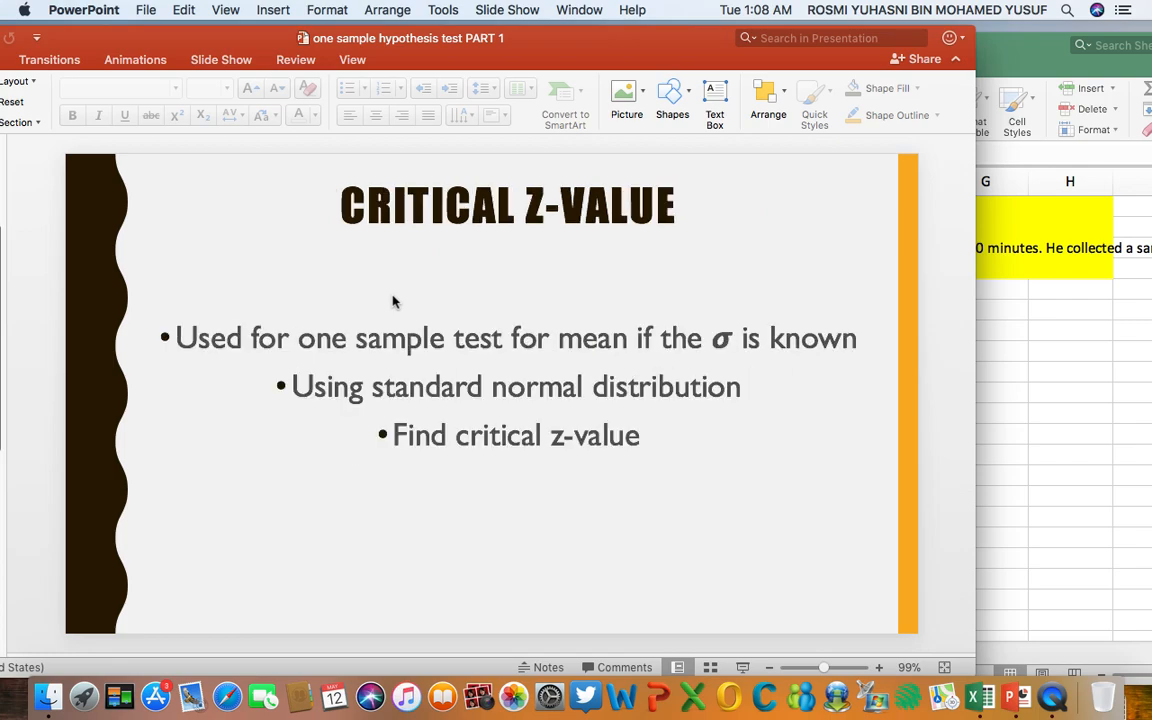
scroll(393, 302, "down", 1)
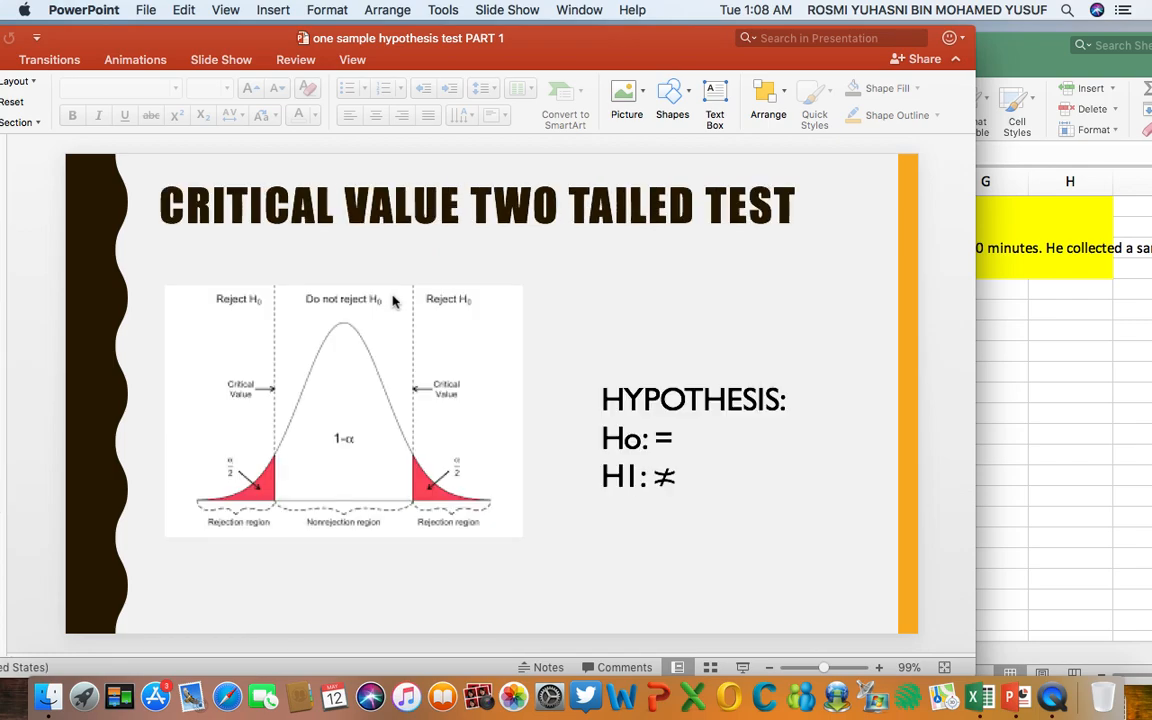
scroll(393, 302, "down", 2)
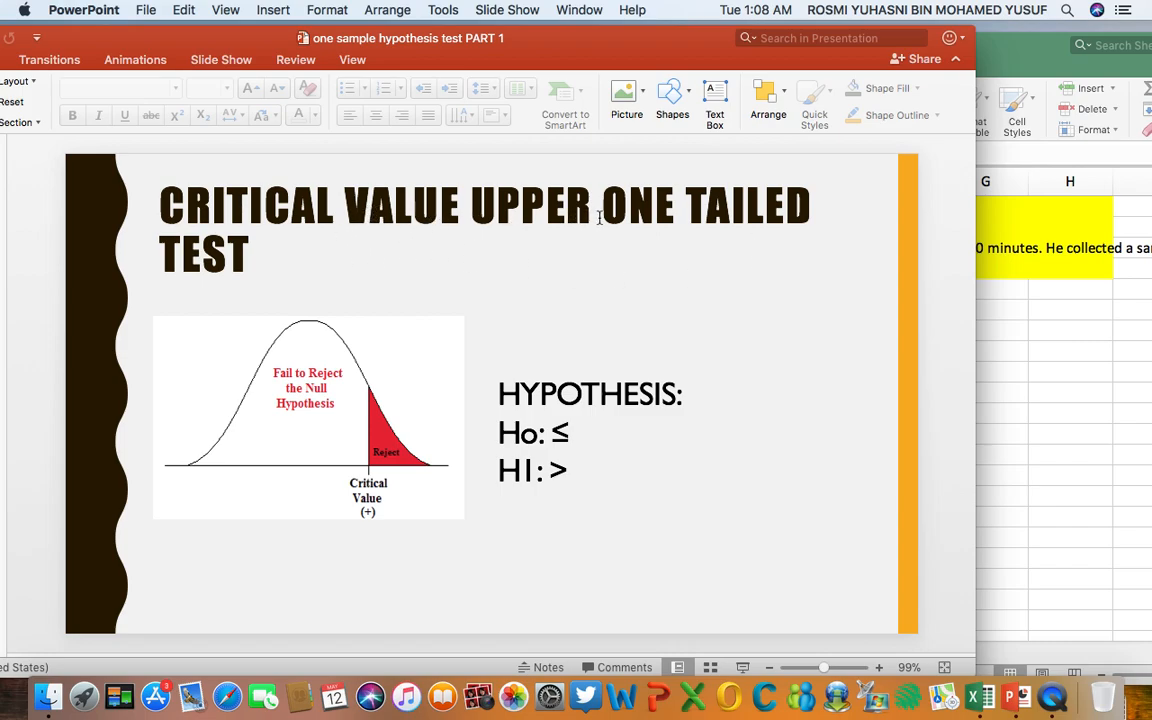
left_click_drag(565, 40, 330, 42)
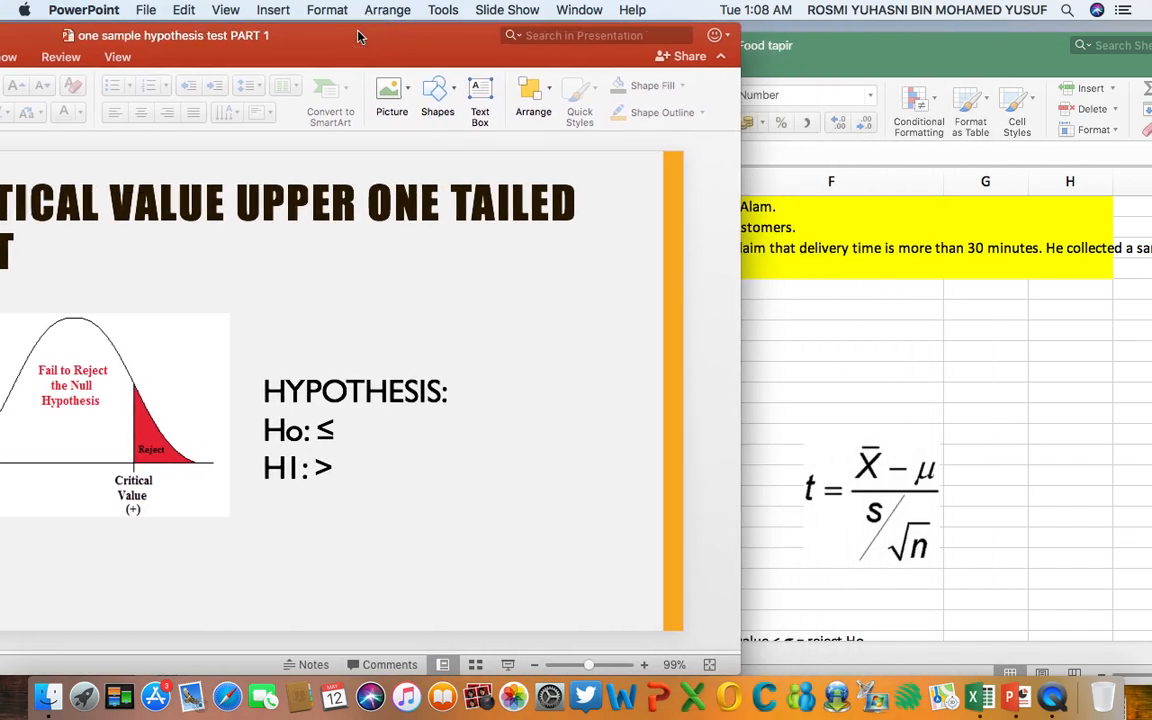
left_click(930, 356)
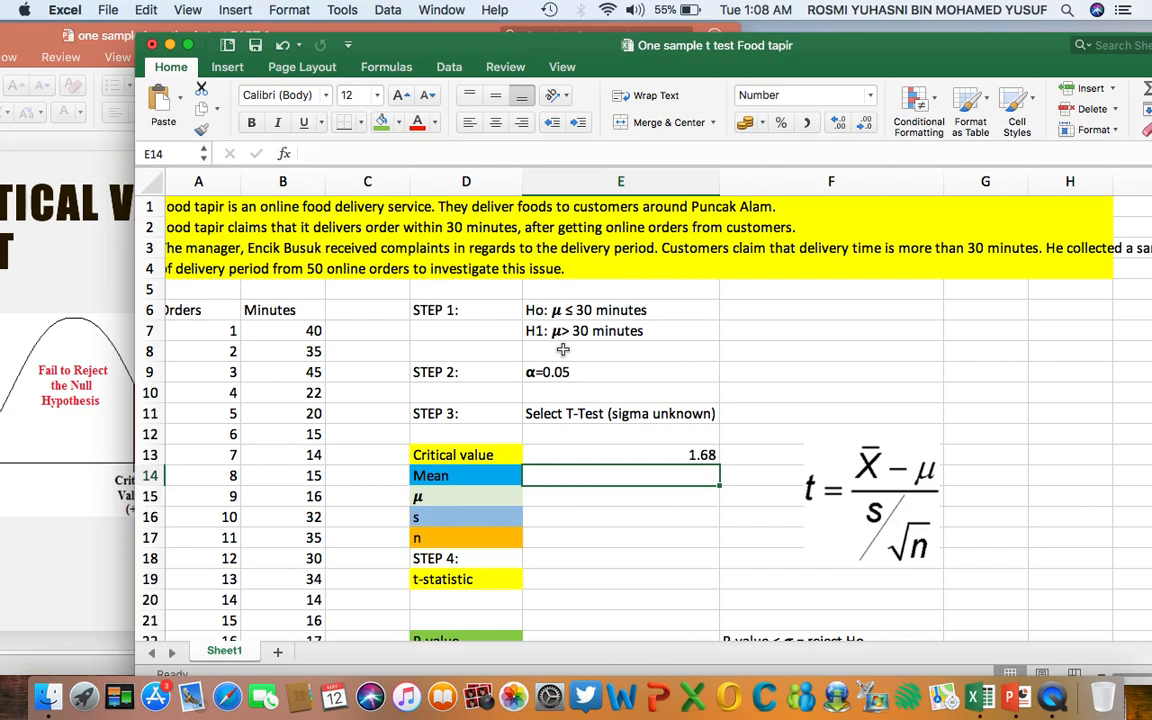
Compare the rejection region on the upper one-tailed PowerPoint slide with the hypotheses and critical value in the Excel workbook
left_click(35, 40)
double_click(303, 43)
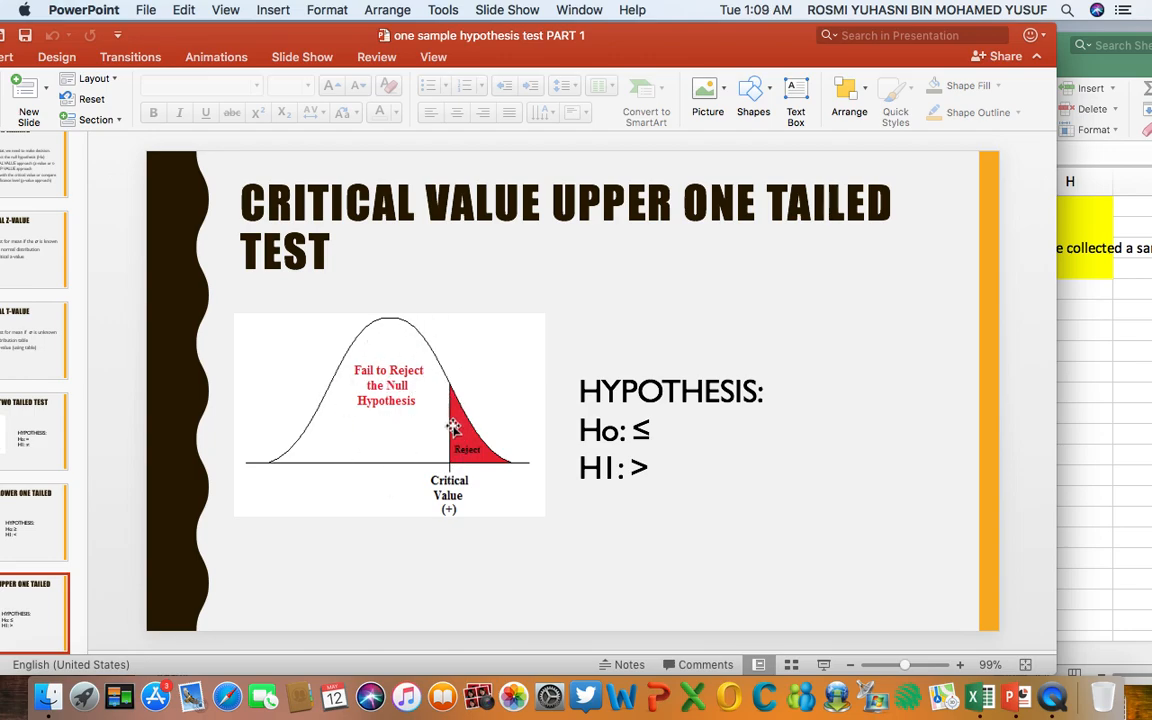
left_click_drag(668, 46, 448, 46)
left_click(1025, 406)
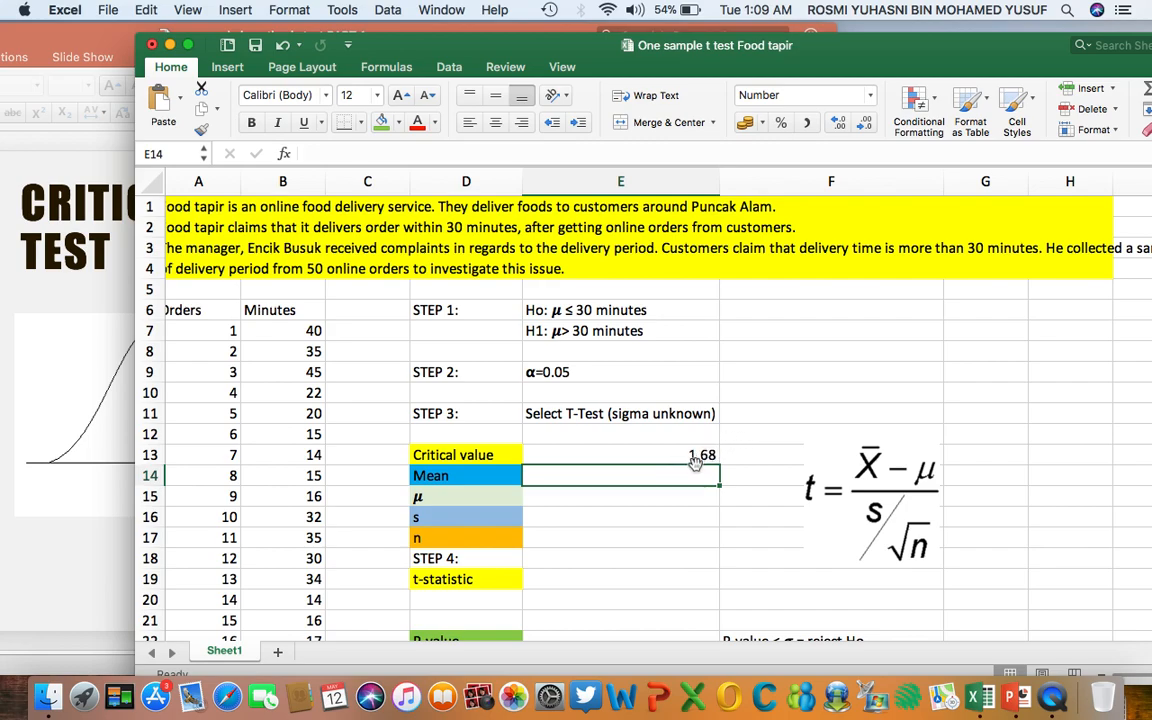
left_click(91, 349)
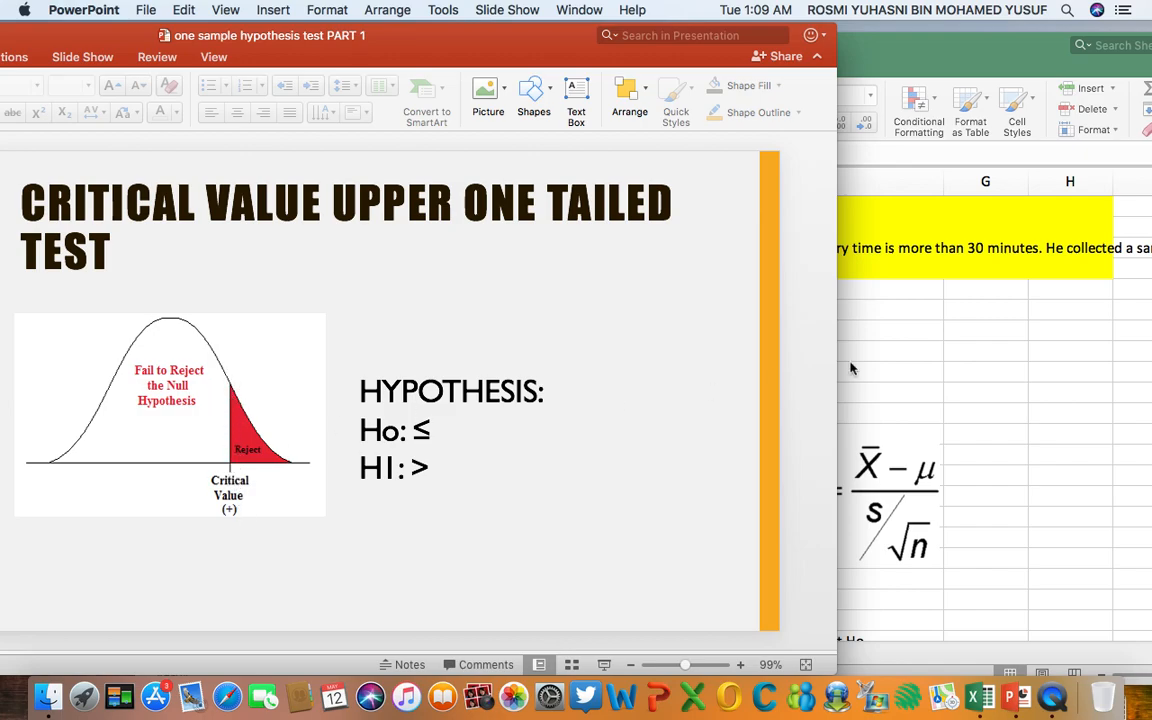
left_click(886, 364)
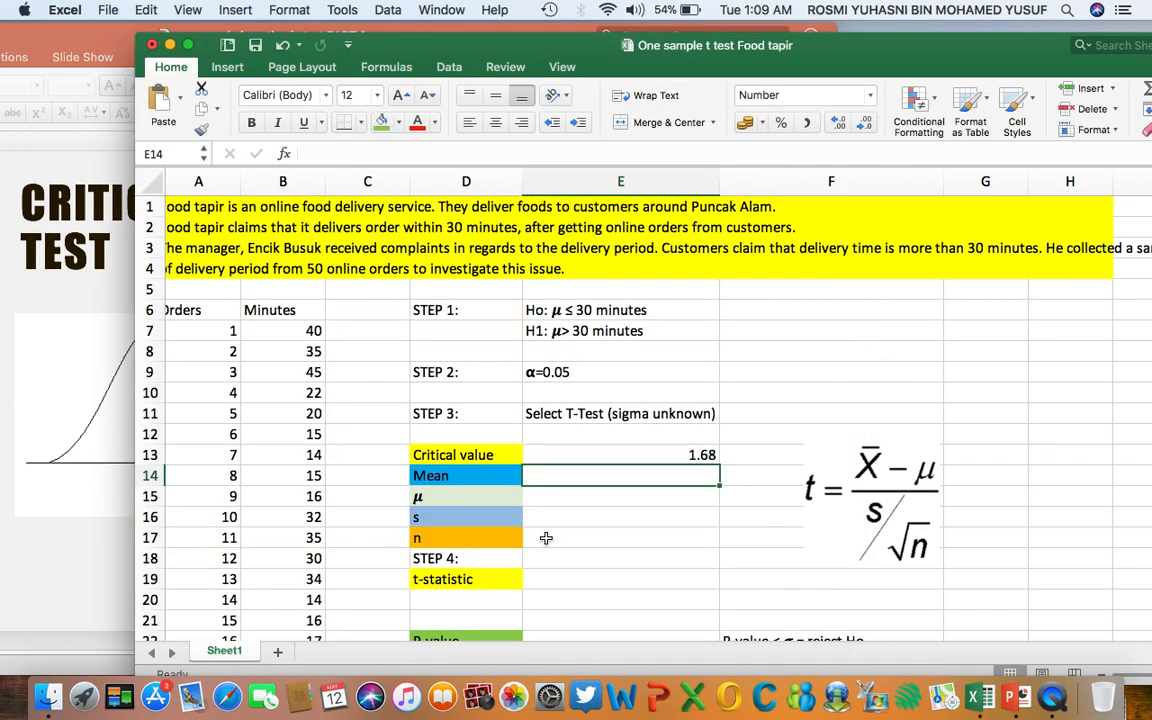
Calculate the mean in E14 with AVERAGE over the delivery minutes B7:B55, and enter 30 for μ in E15
left_click_drag(500, 50, 544, 50)
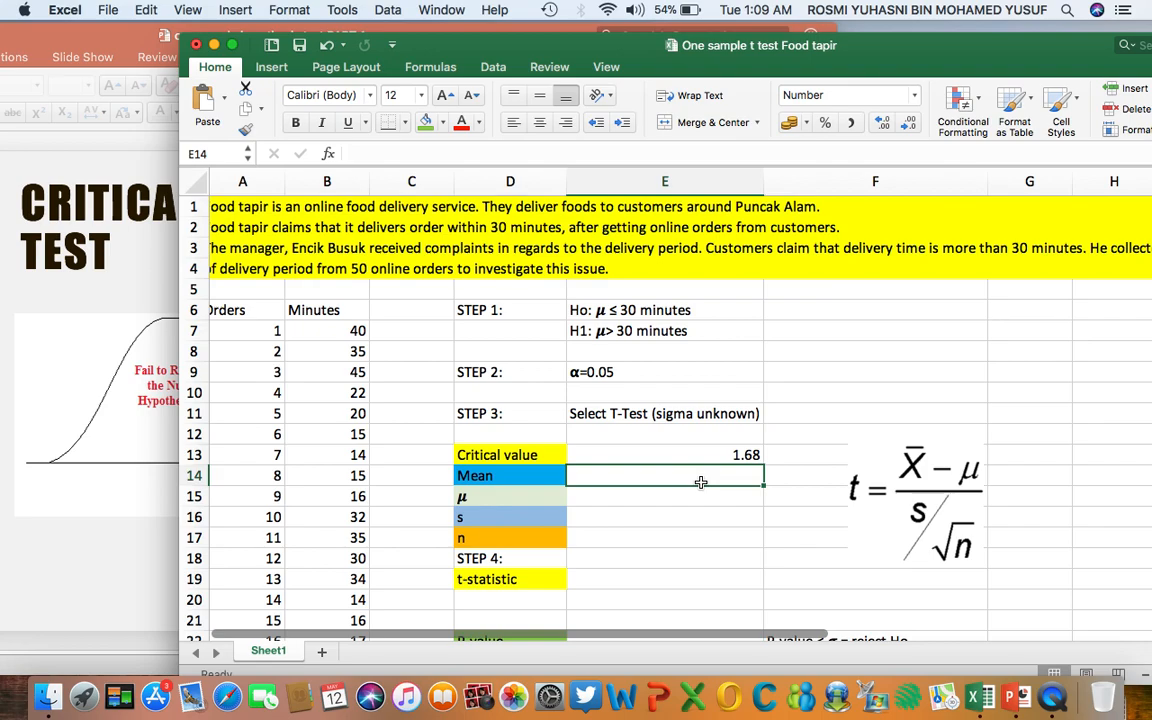
type("=")
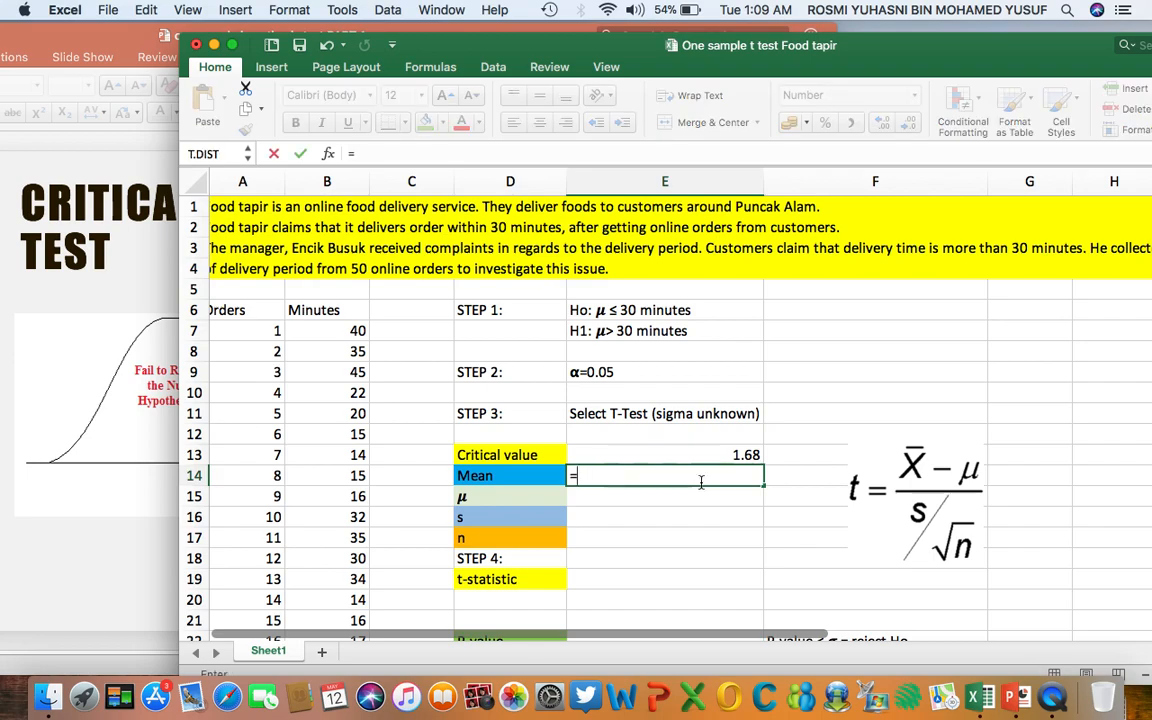
type("AVERA")
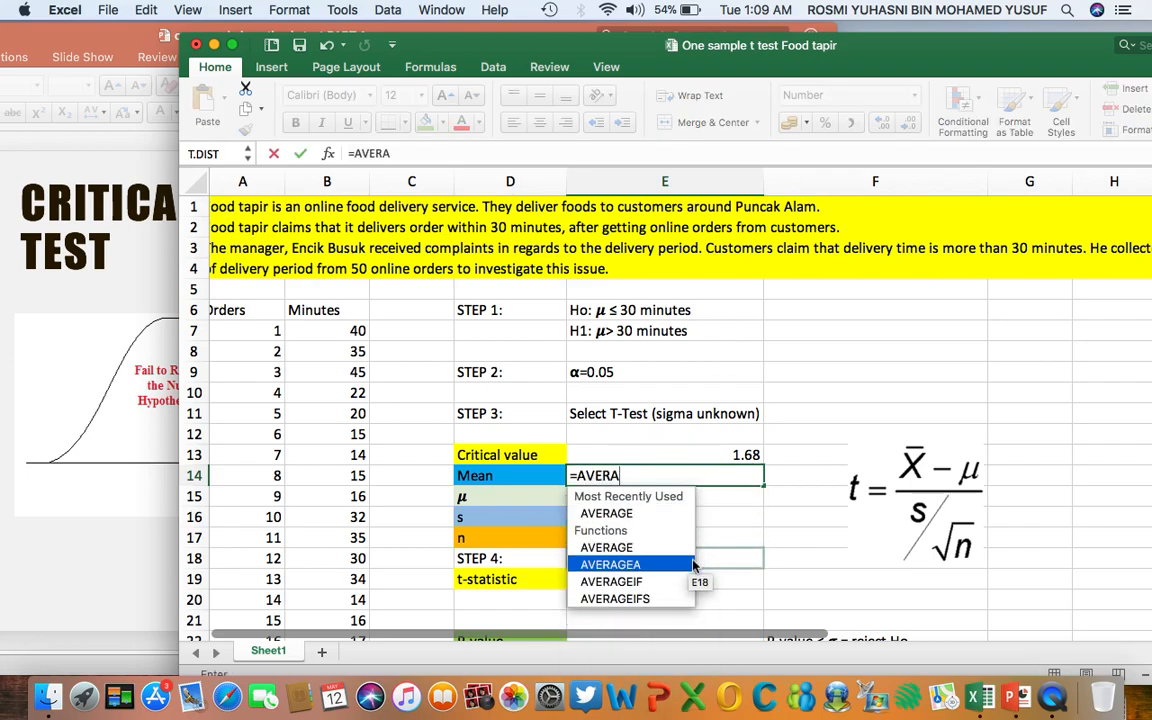
double_click(646, 548)
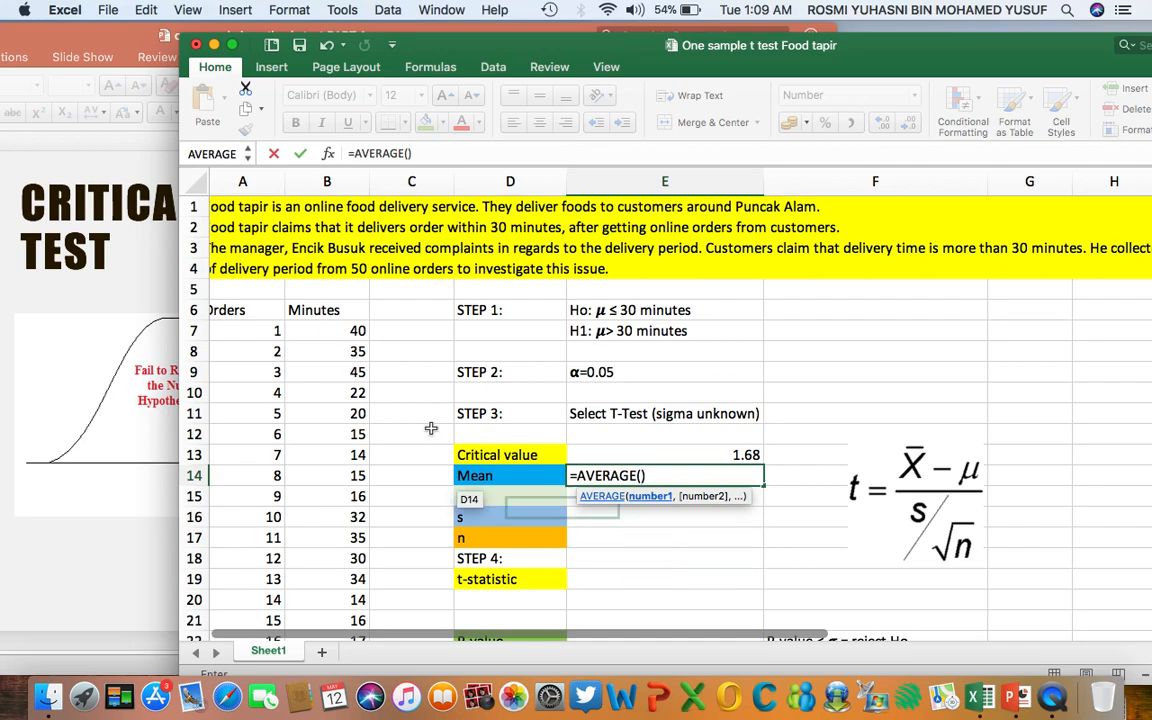
scroll(390, 376, "down", 1)
scroll(390, 376, "down", 3)
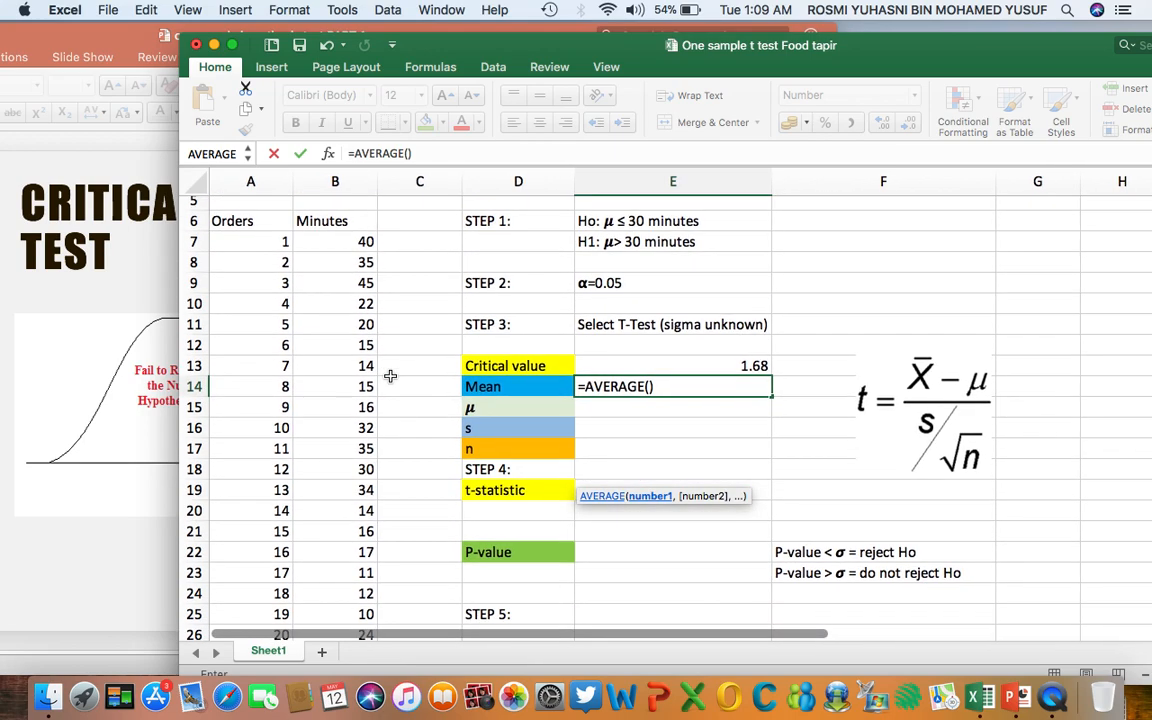
left_click_drag(337, 242, 337, 553)
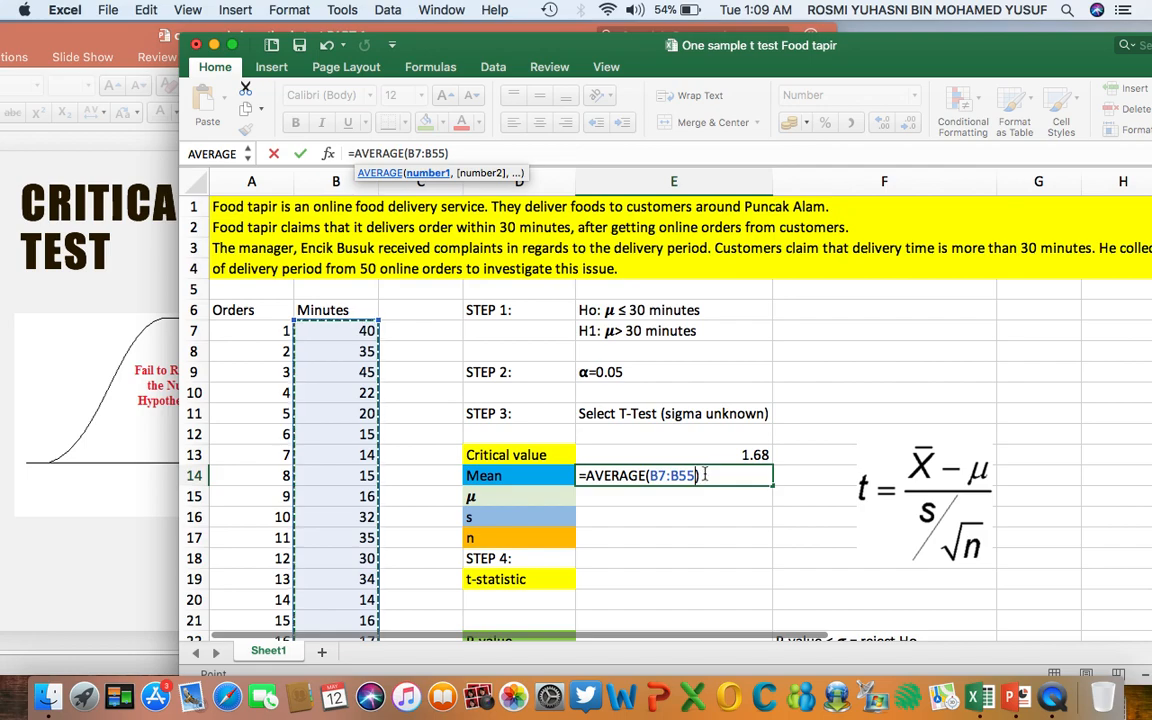
key("Return")
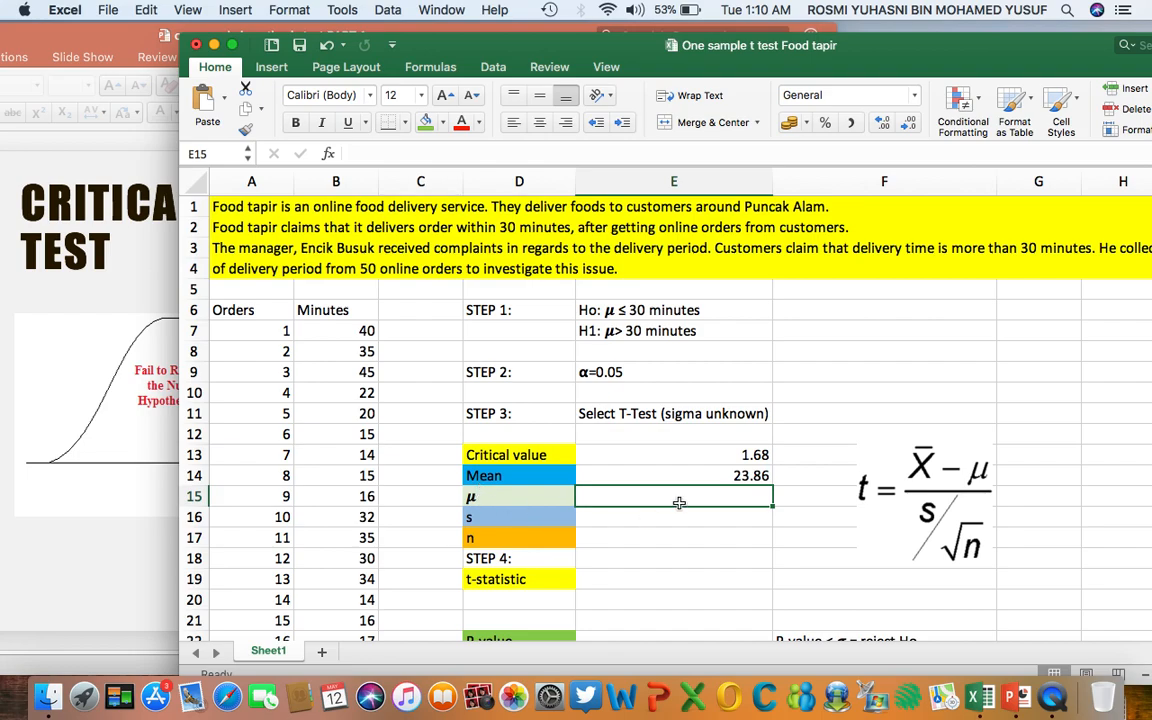
type("30")
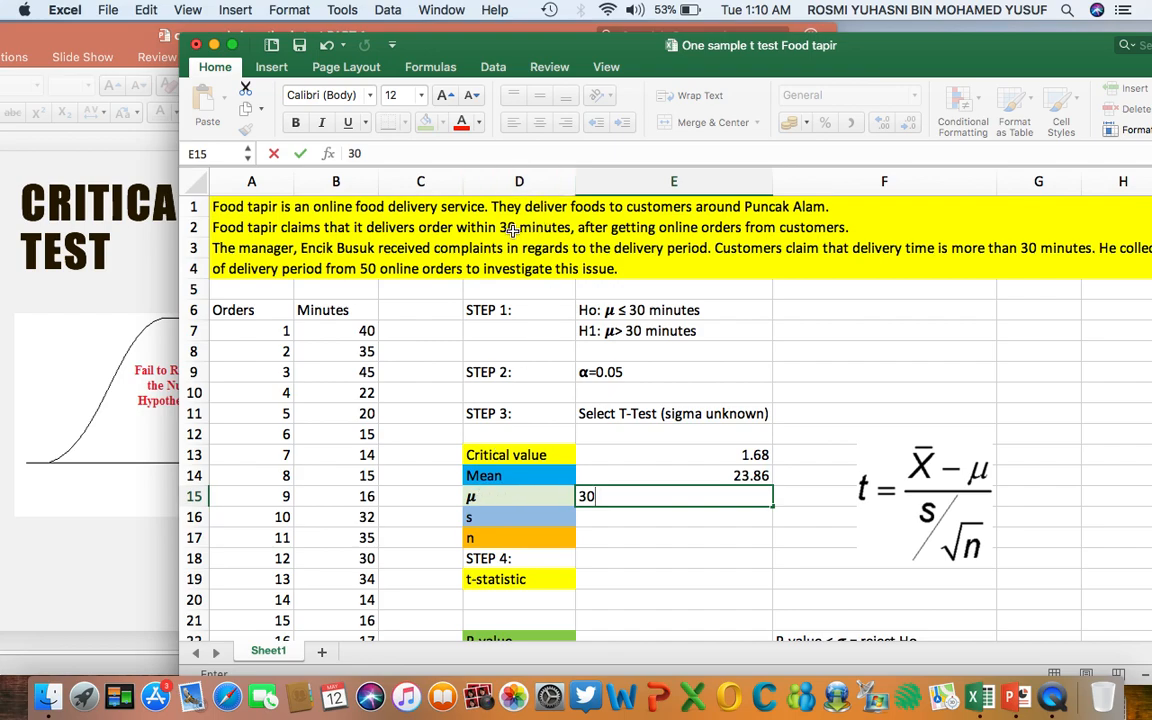
key("Return")
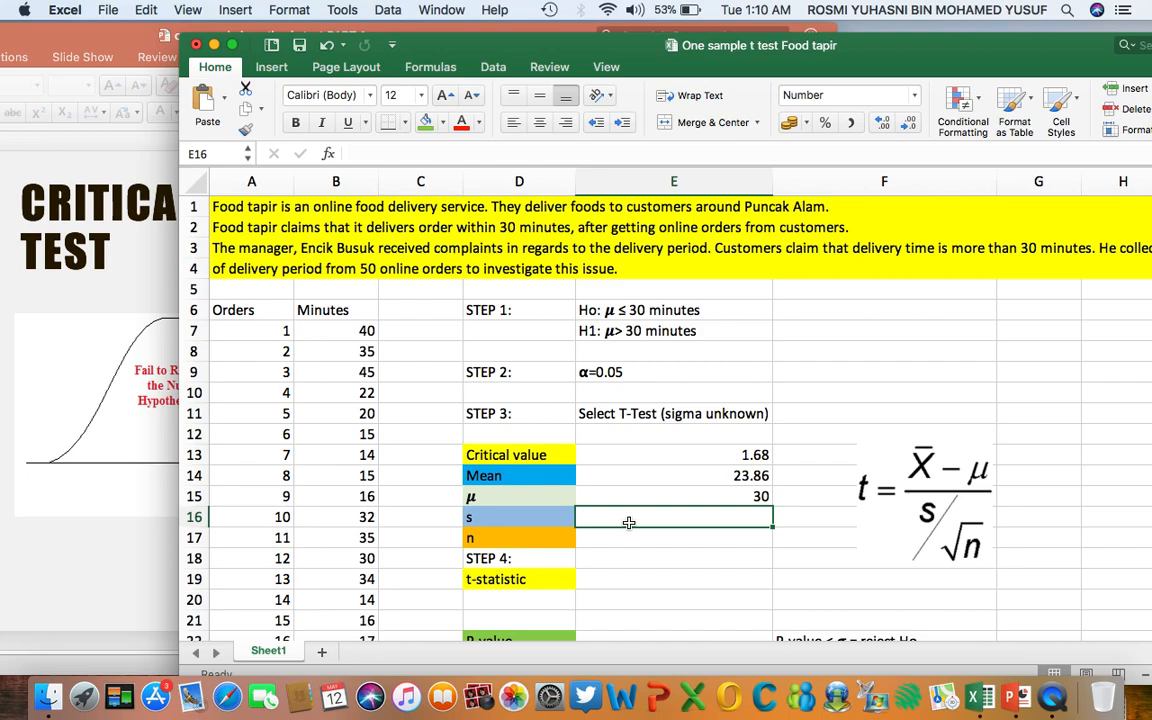
Calculate the sample standard deviation in E16 with STDEV.S over B7:B55, and enter 50 for n in E17
type("=")
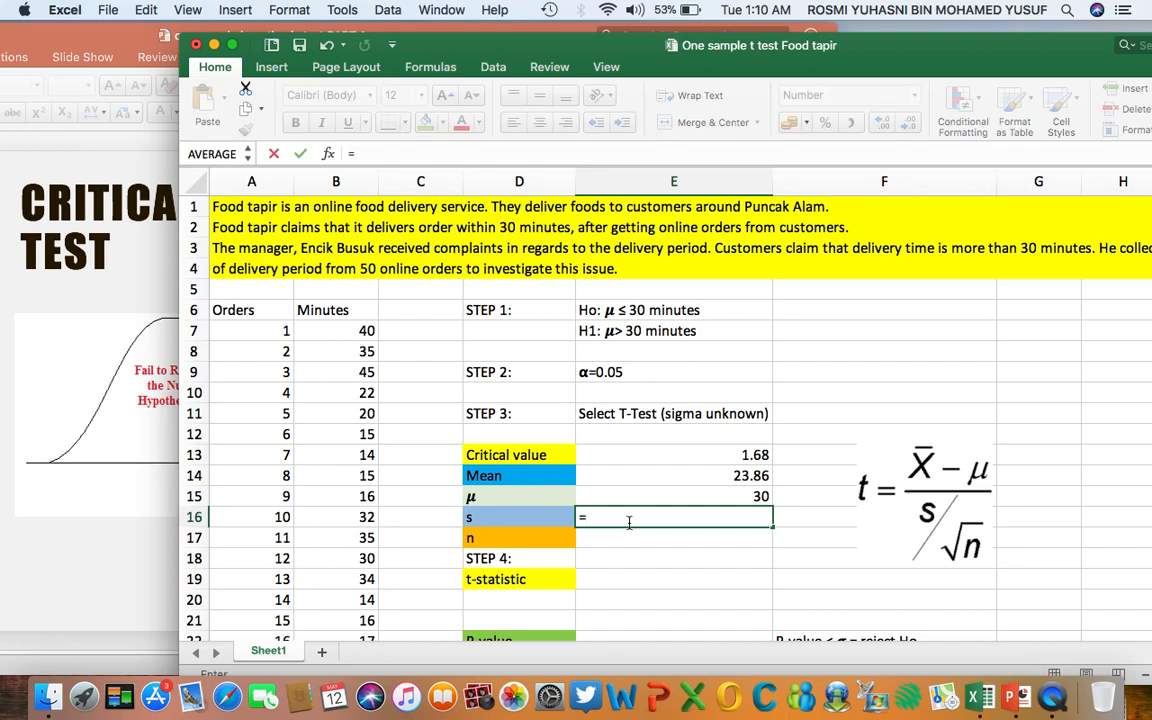
type("STD")
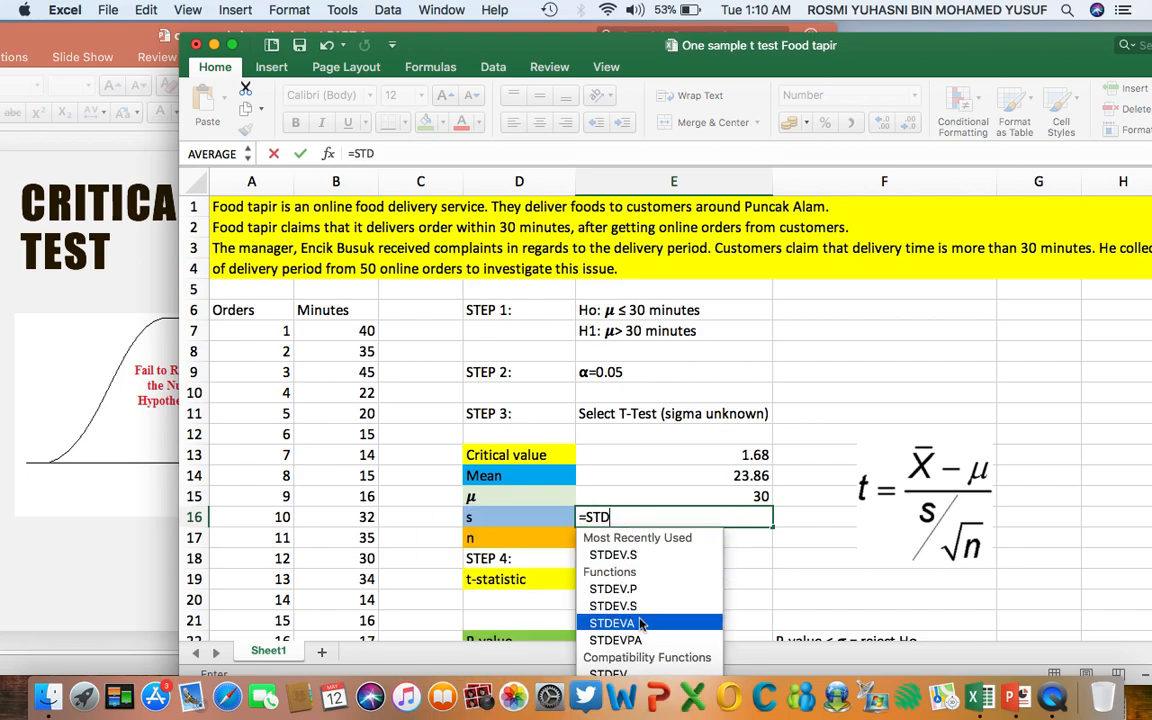
double_click(640, 610)
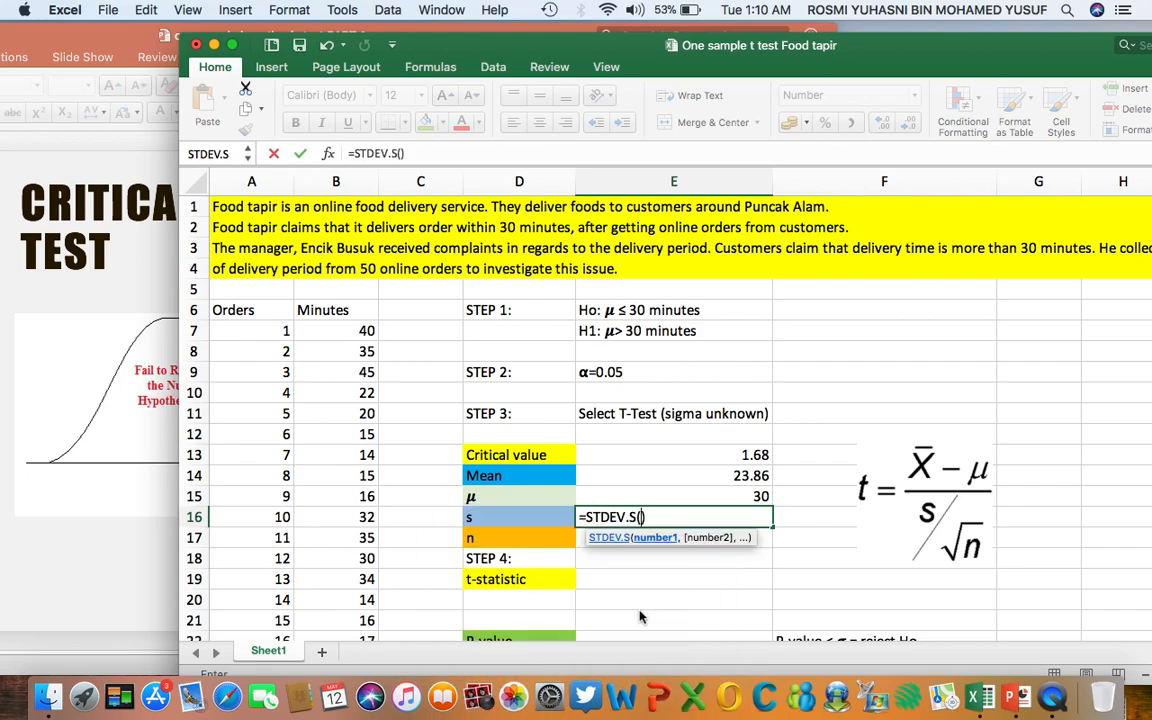
left_click_drag(355, 335, 366, 572)
scroll(600, 480, "up", 10)
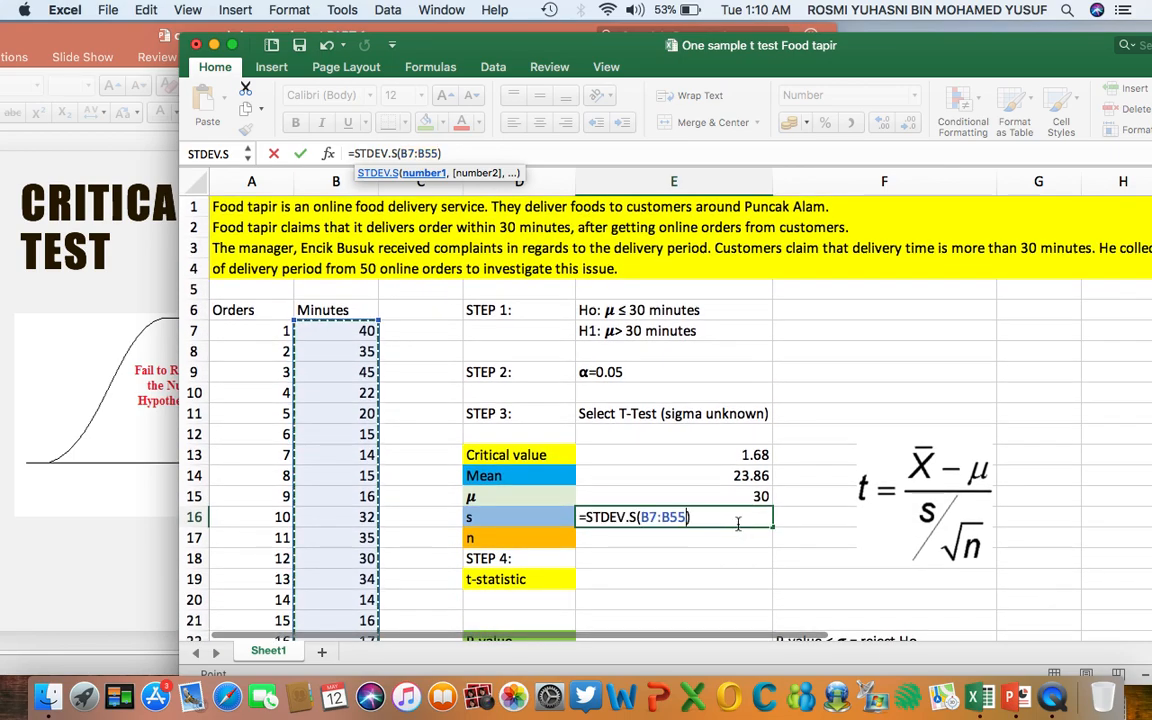
key("Return")
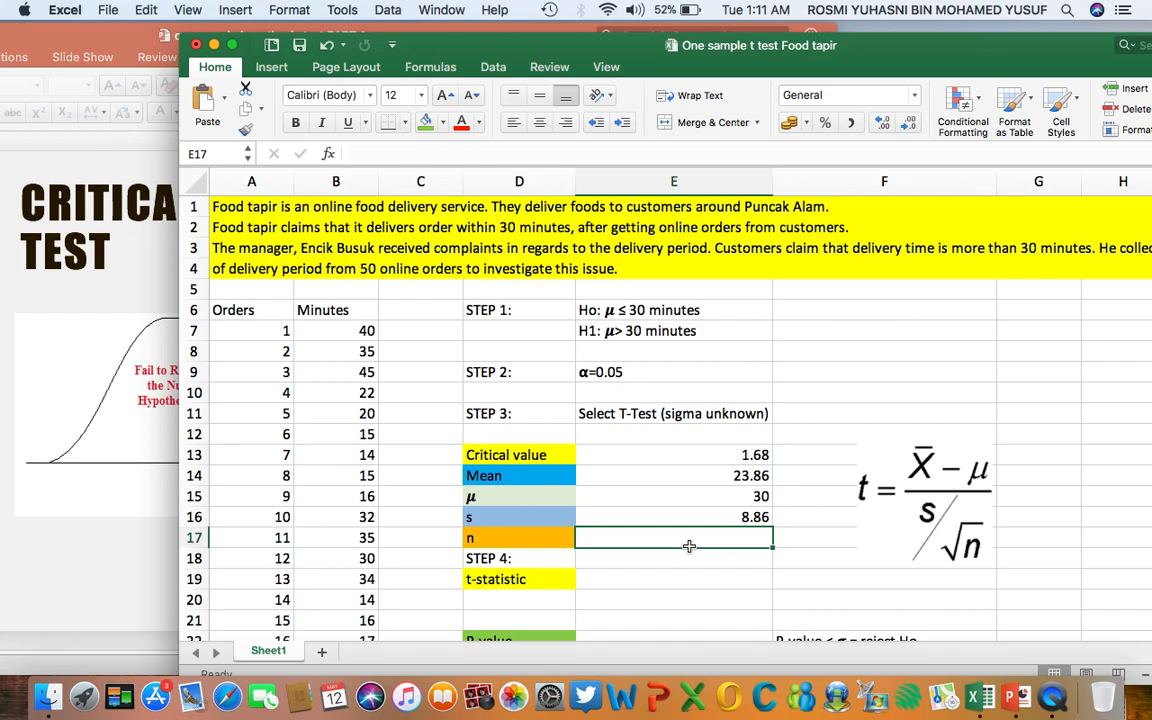
type("50")
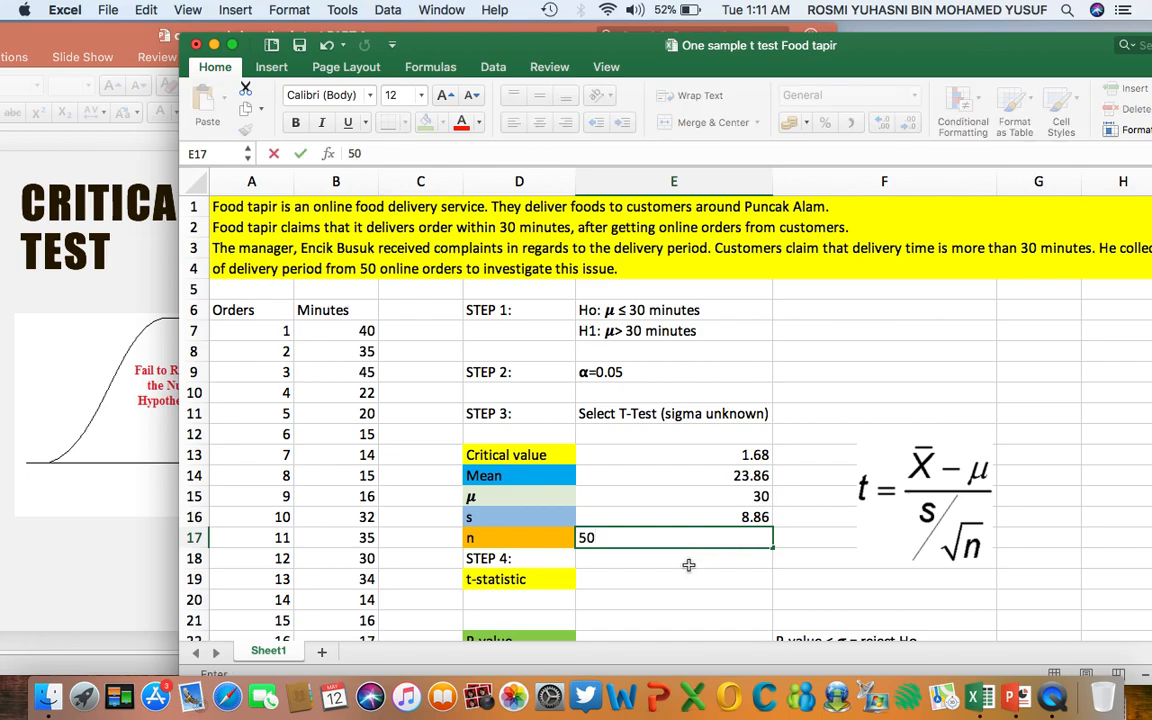
key("Return")
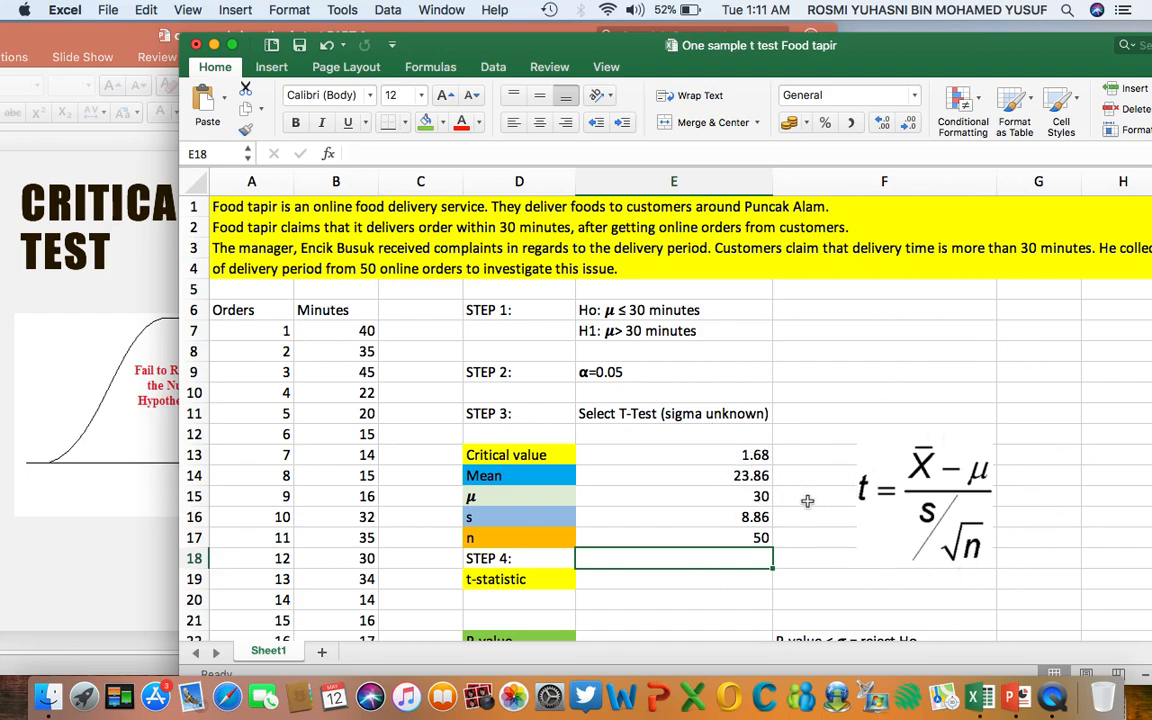
Calculate the t-statistic in E19 with the formula =(E14-E15)/(E16/SQRT(E17))
left_click(623, 582)
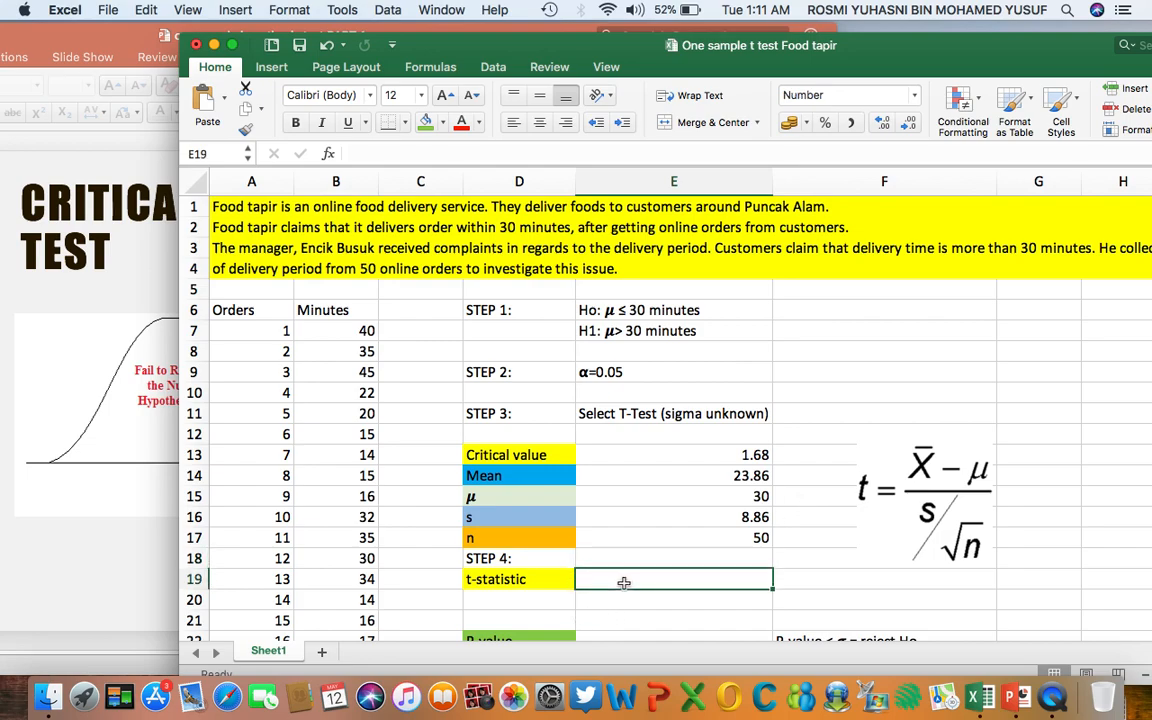
type("=(")
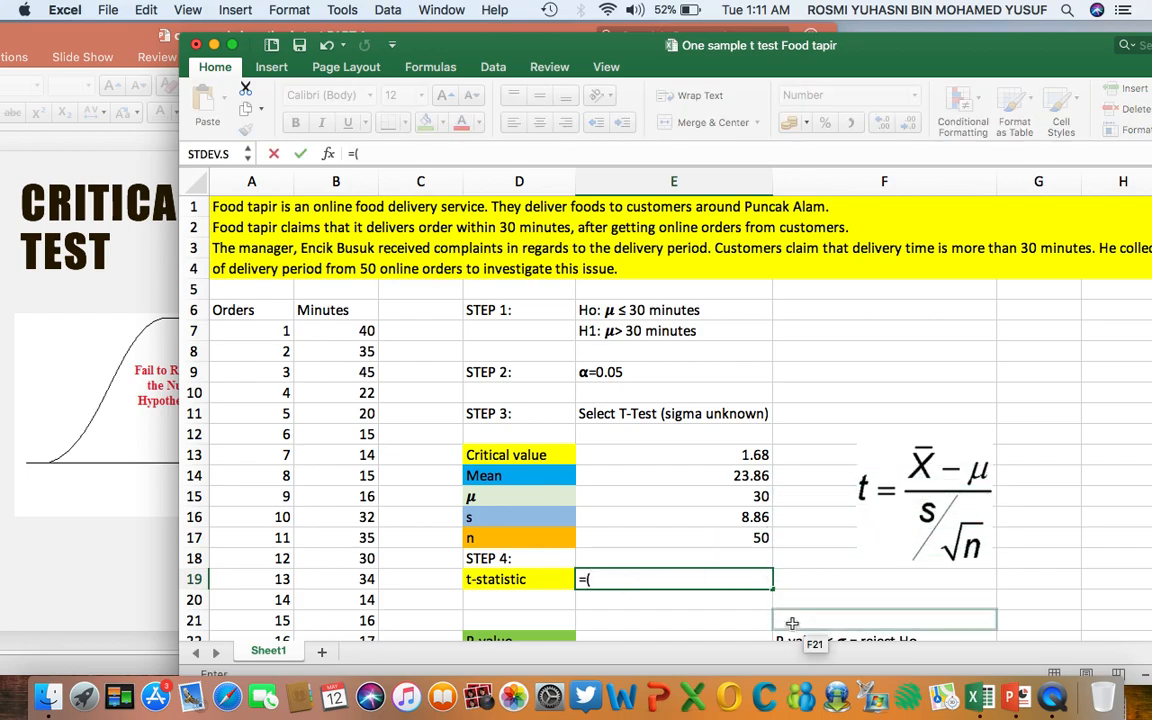
left_click(713, 476)
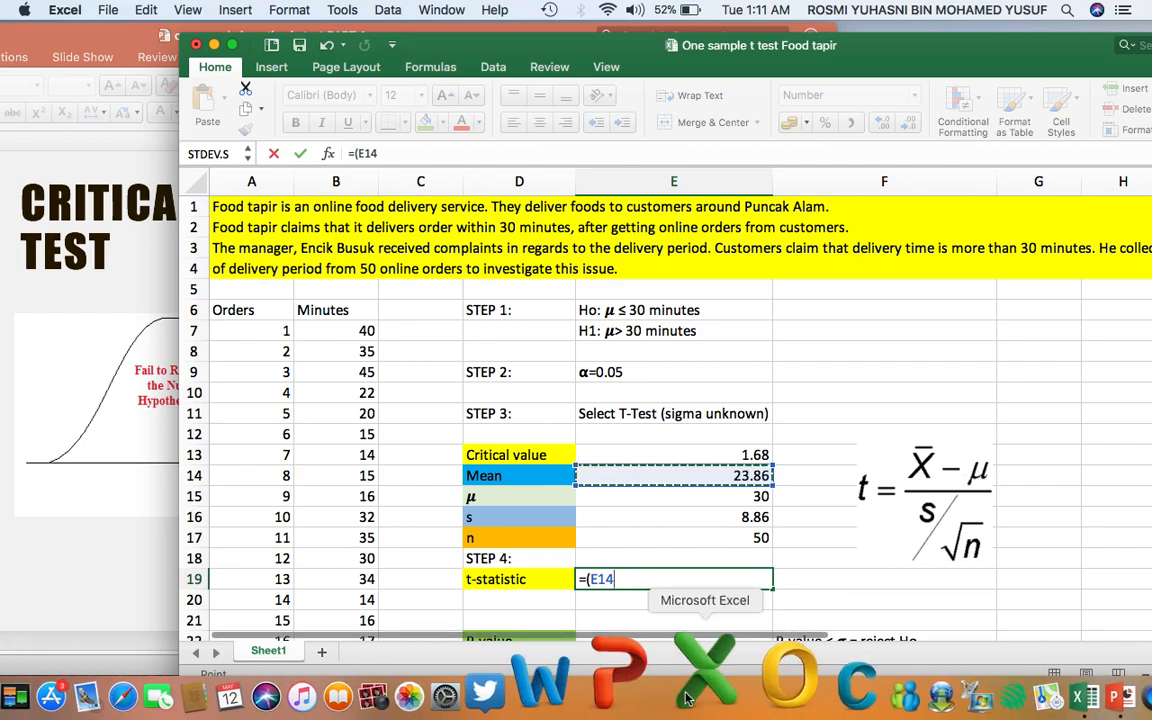
type("-")
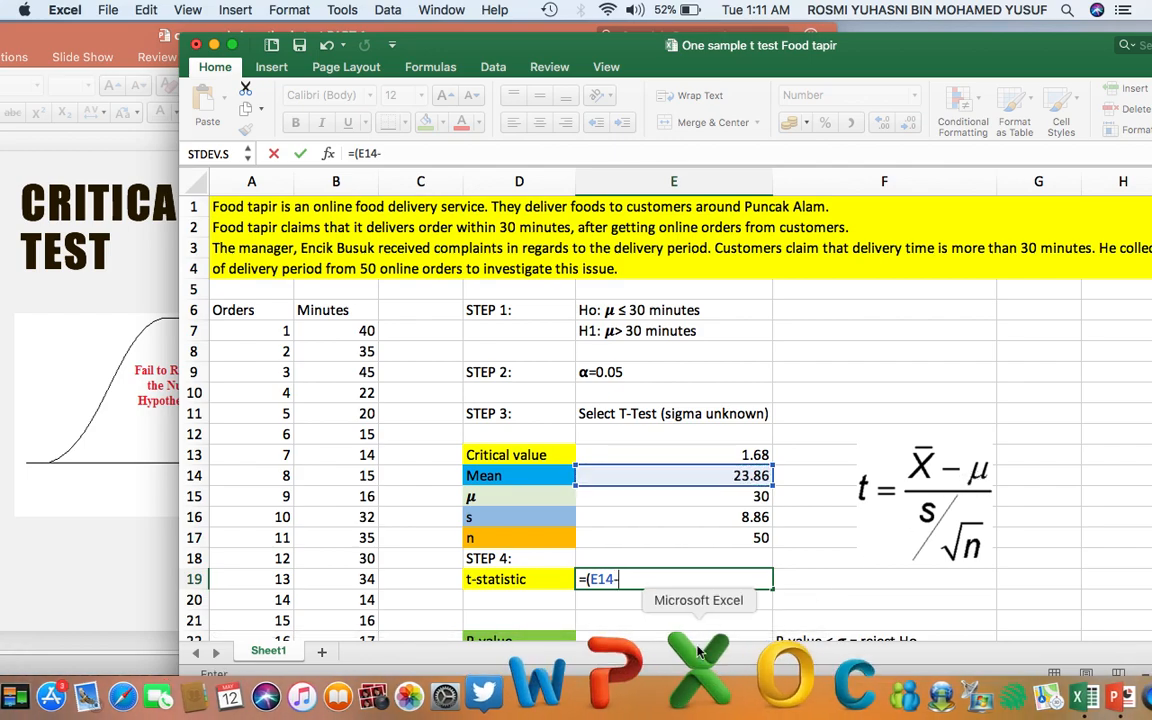
left_click(753, 496)
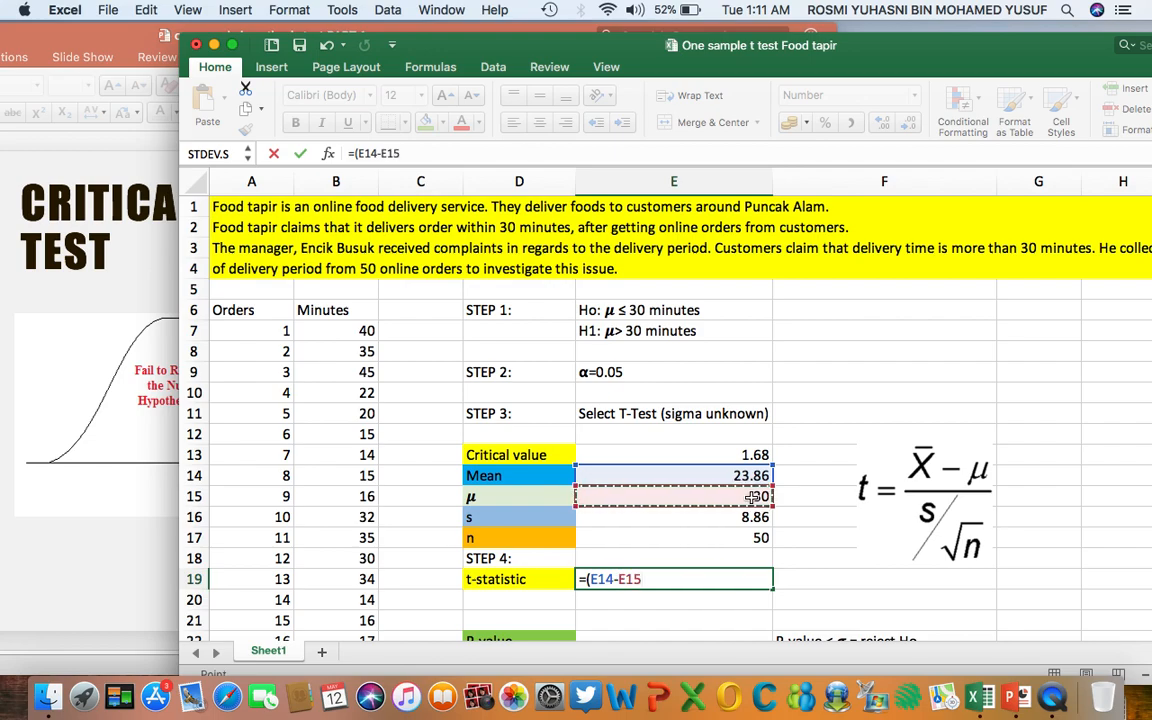
type(")/(")
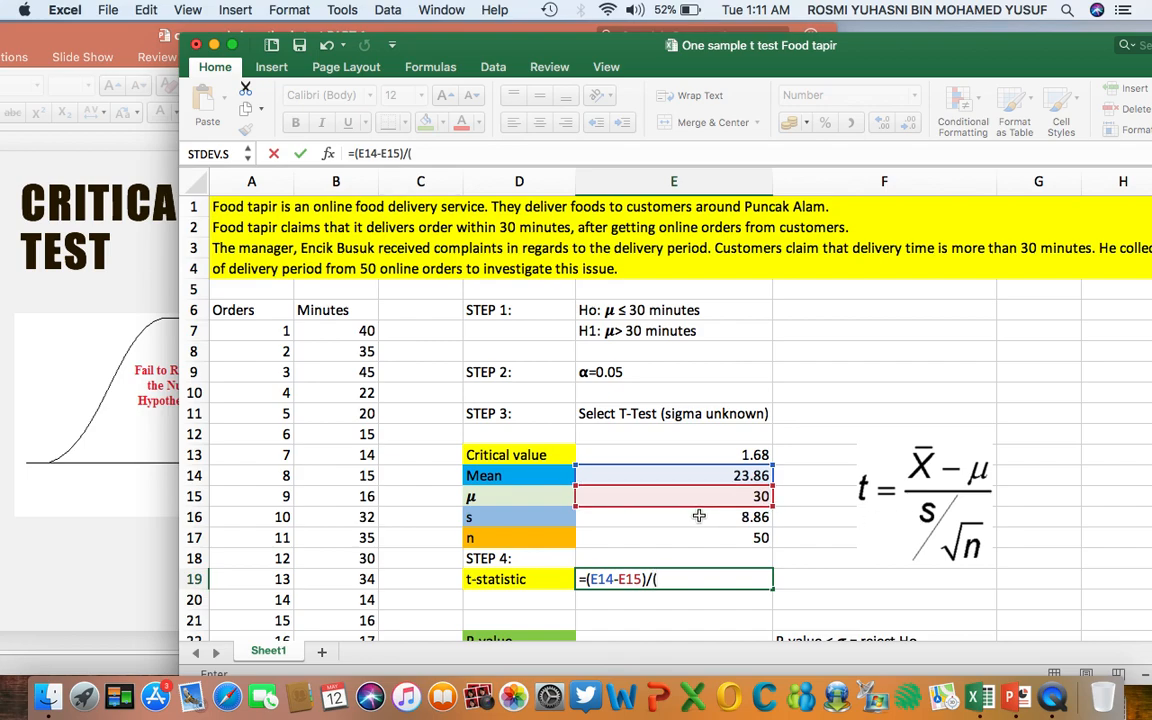
left_click(700, 516)
type("/")
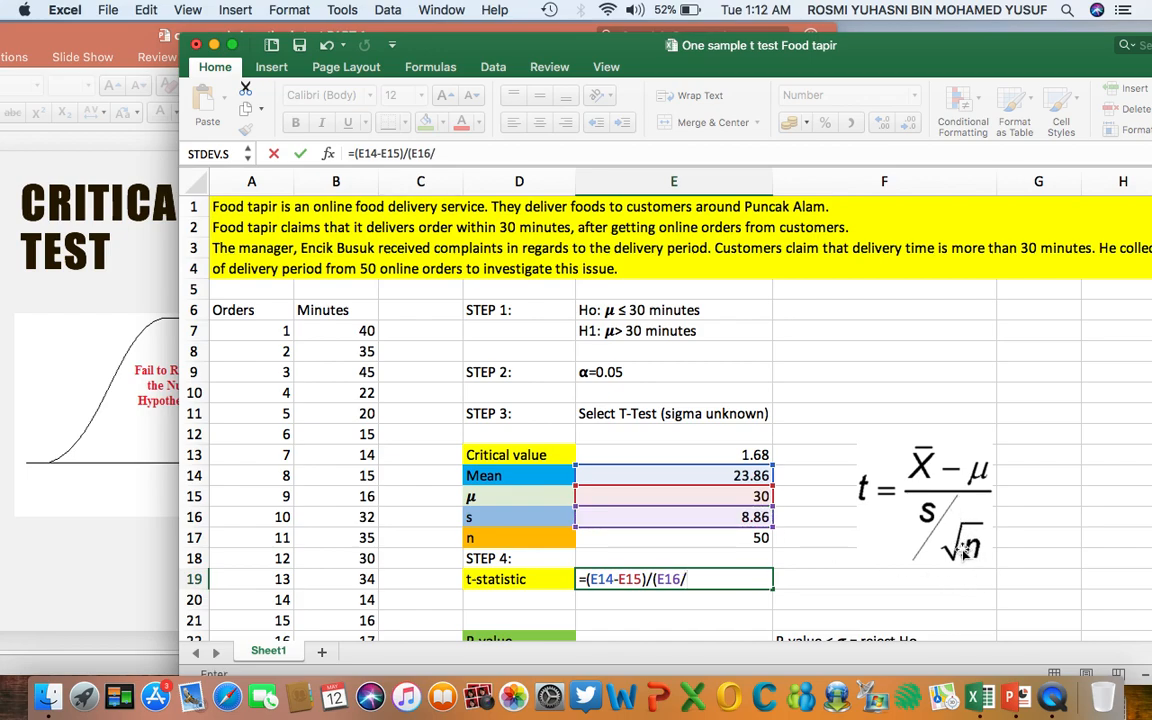
type("QRT")
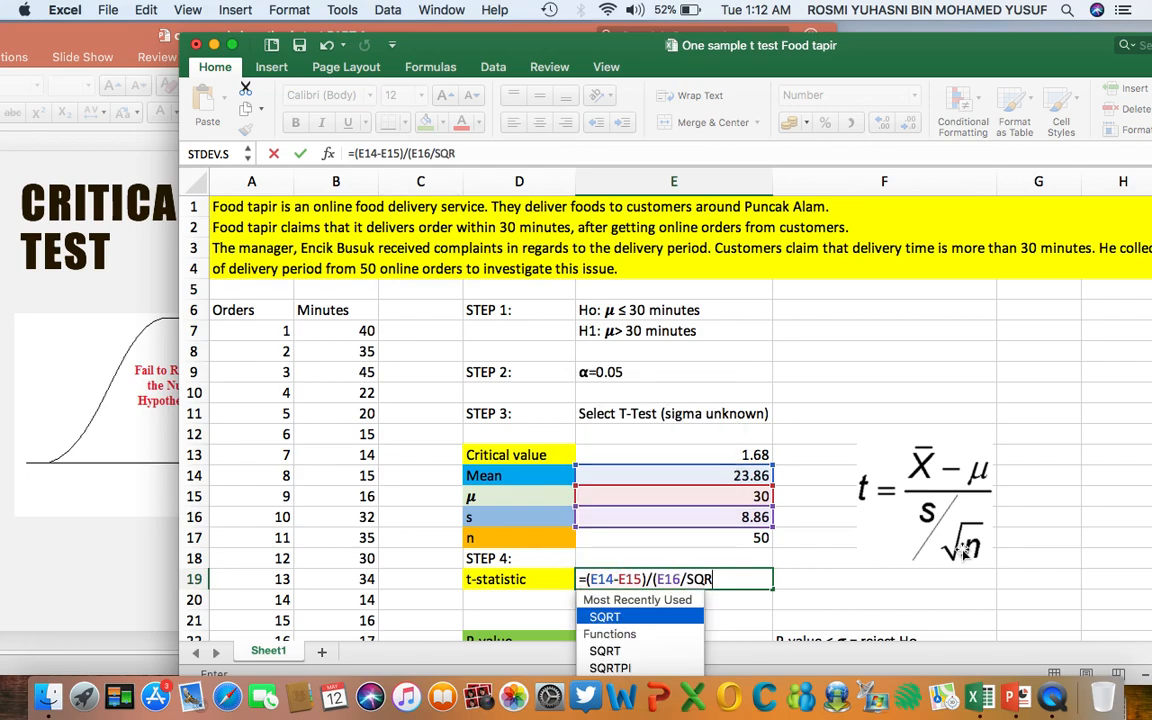
double_click(605, 617)
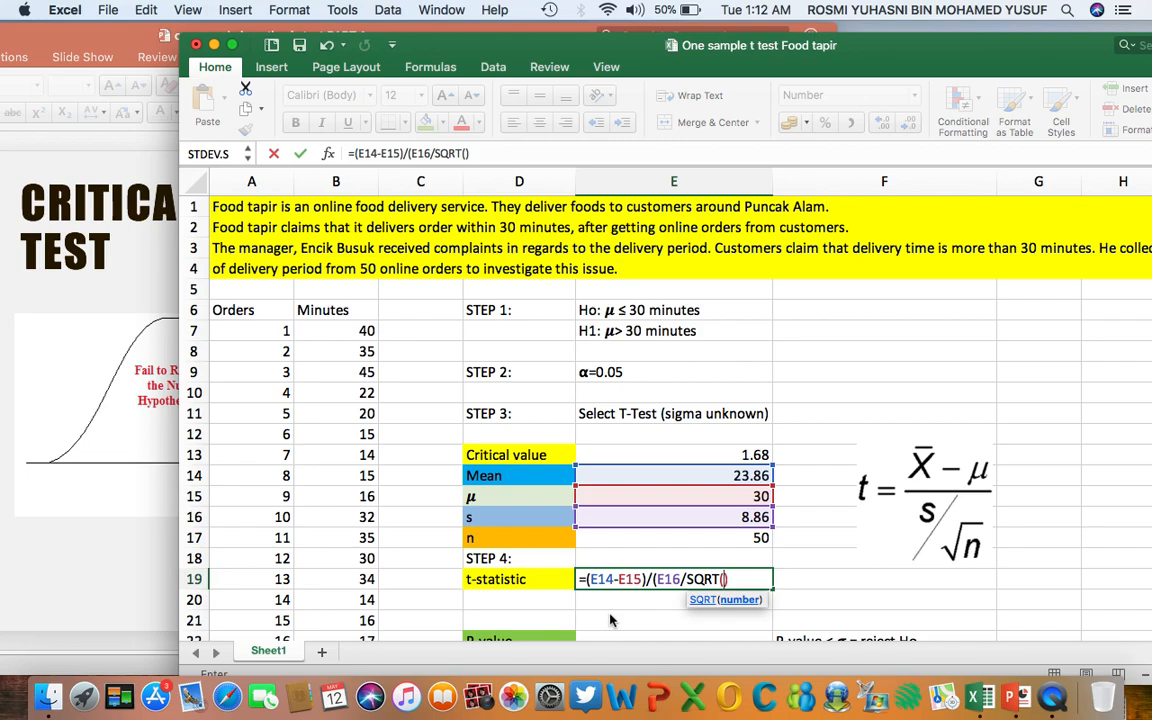
left_click(734, 538)
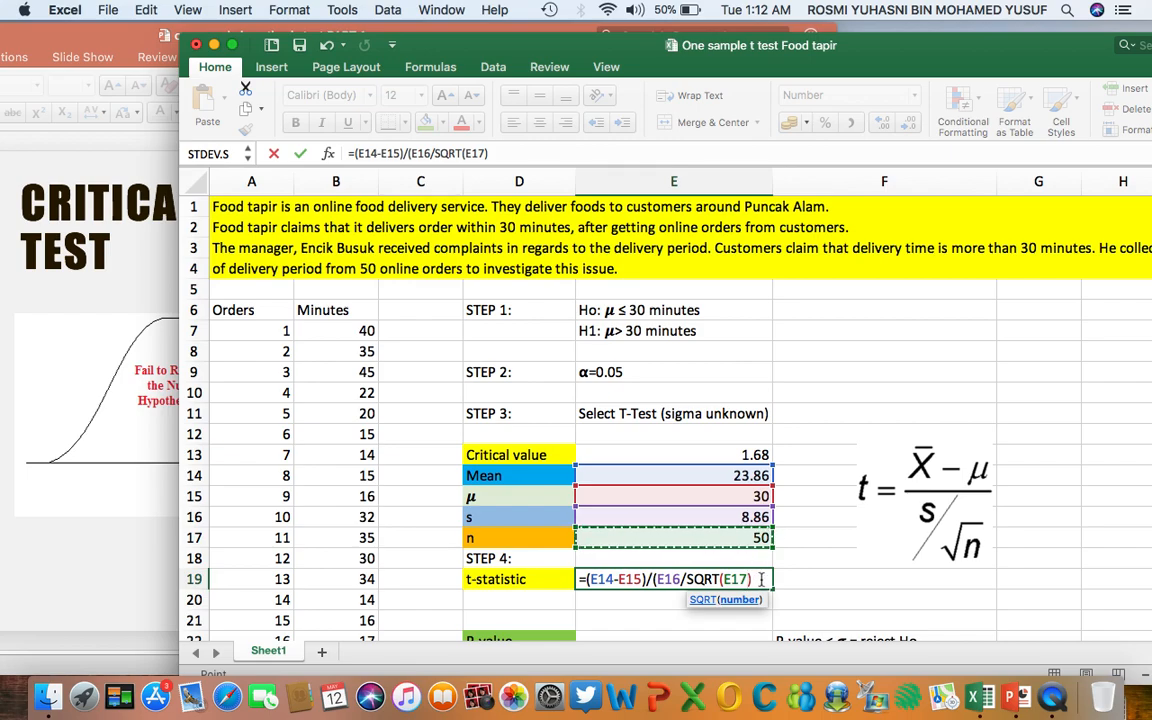
left_click(761, 579)
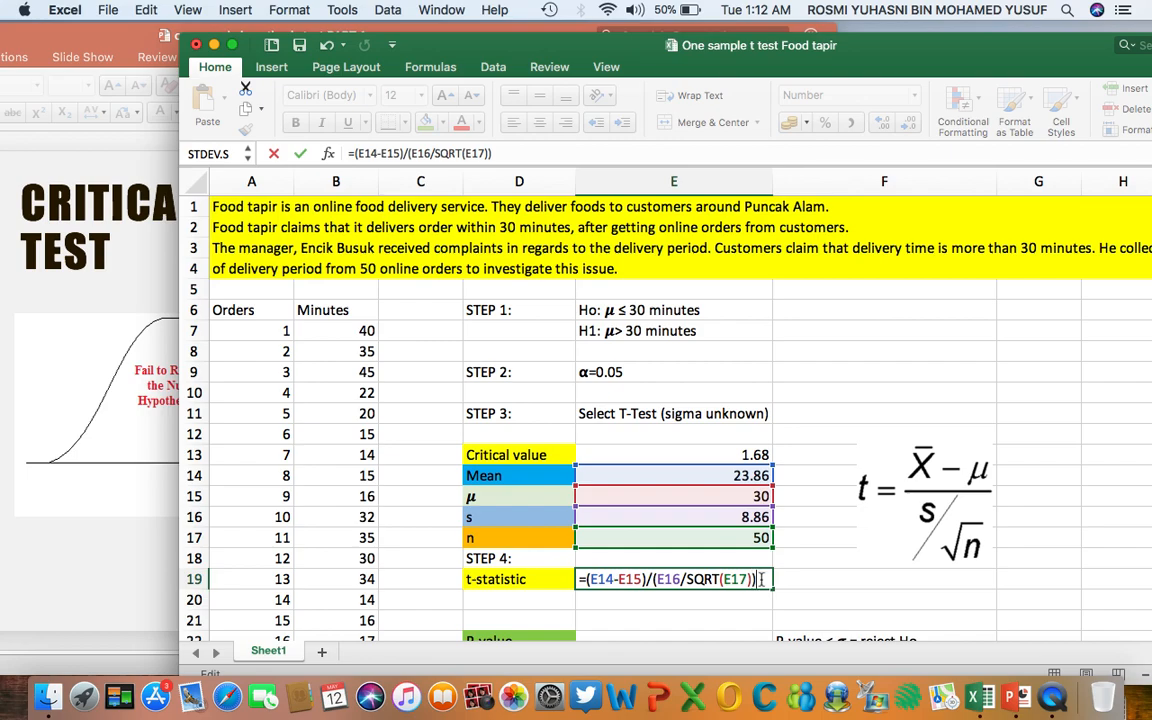
key("Return")
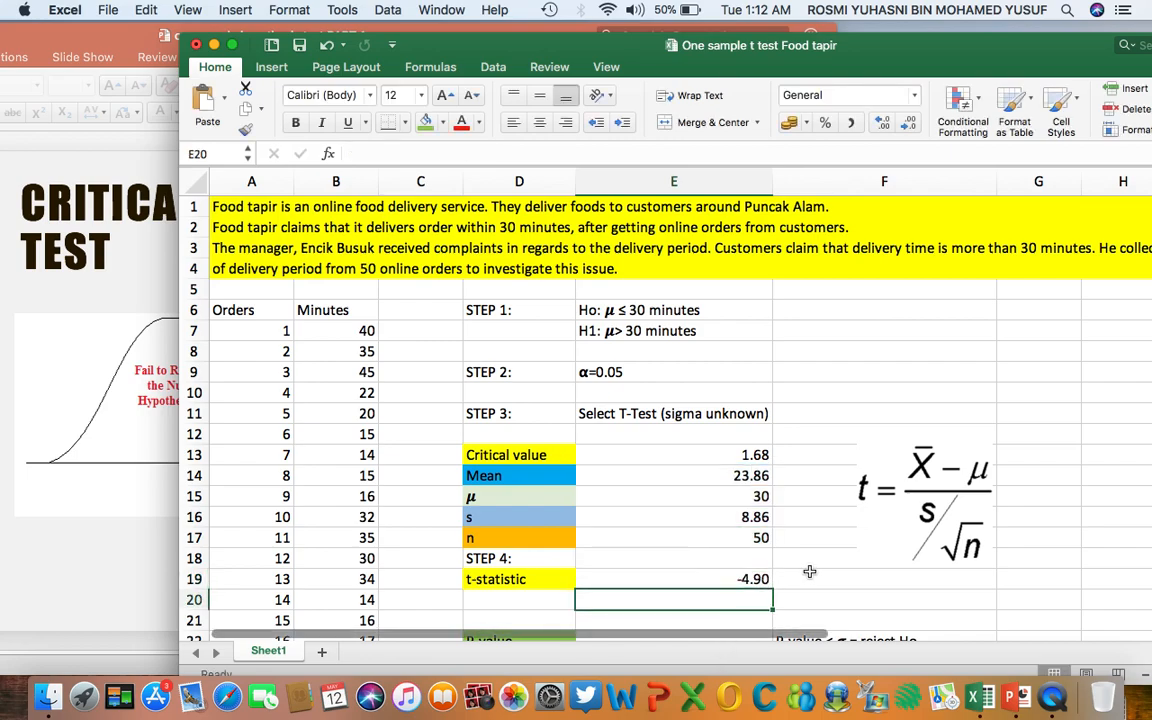
Review the t-statistic and P-value rows in the workbook against the upper one-tailed test slide in PowerPoint
scroll(810, 571, "down", 3)
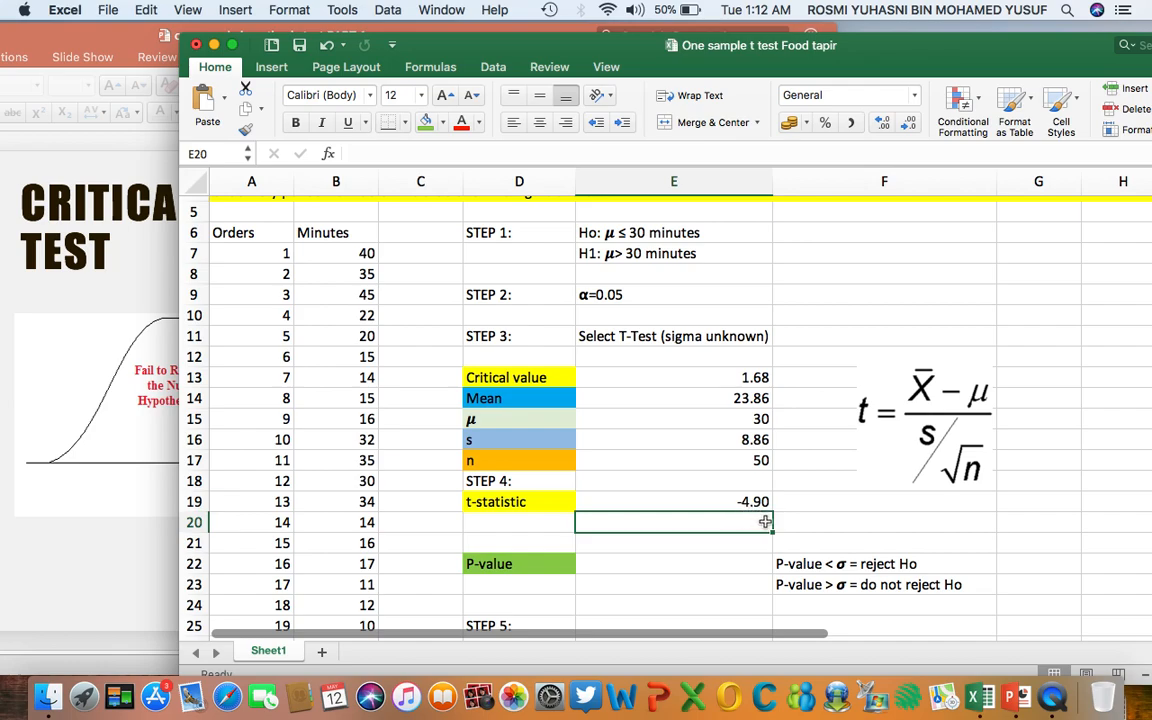
scroll(765, 521, "down", 3)
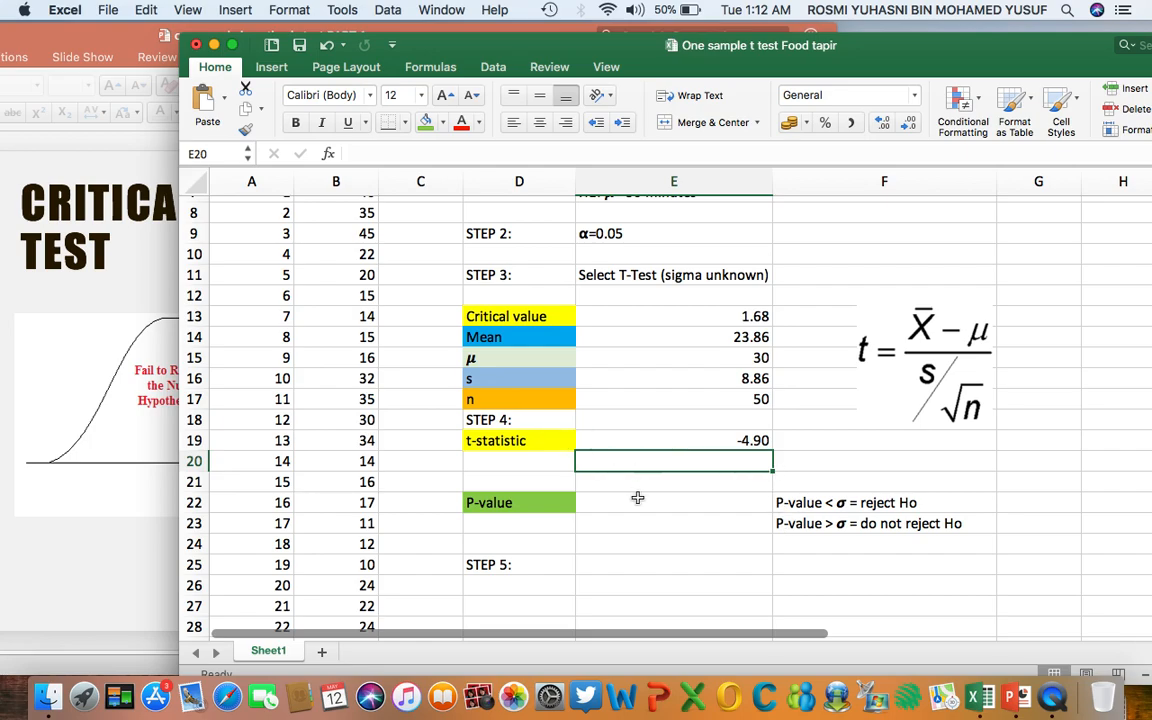
scroll(662, 486, "up", 3)
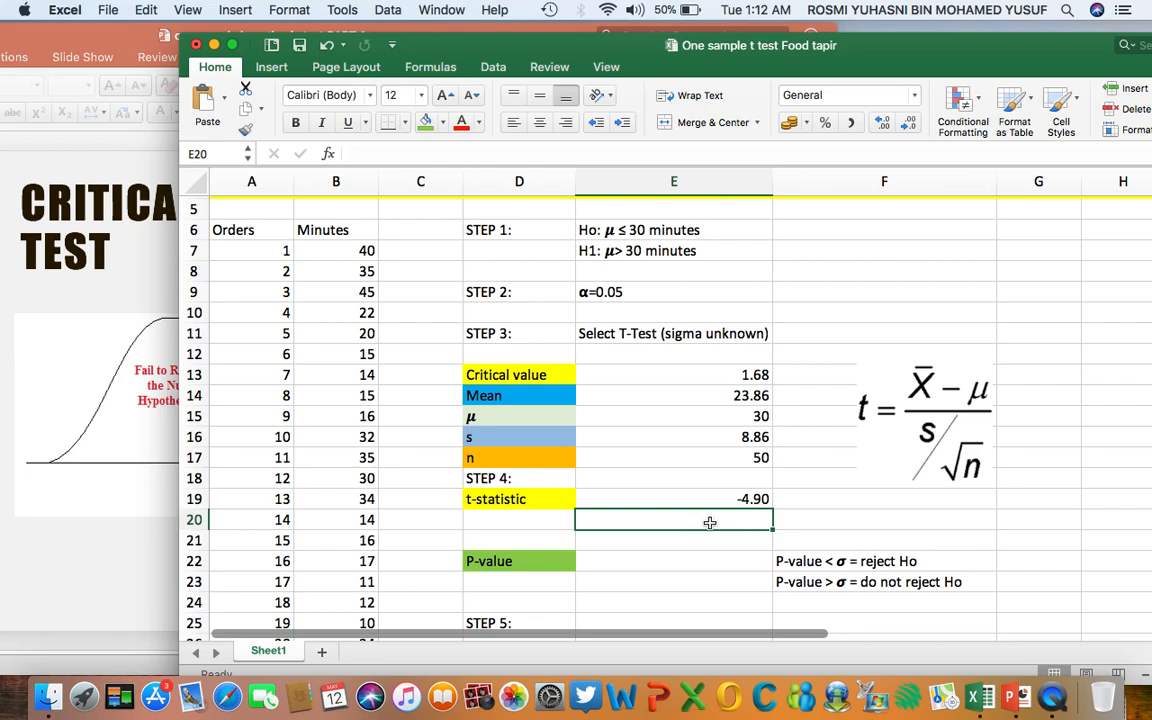
left_click(807, 506)
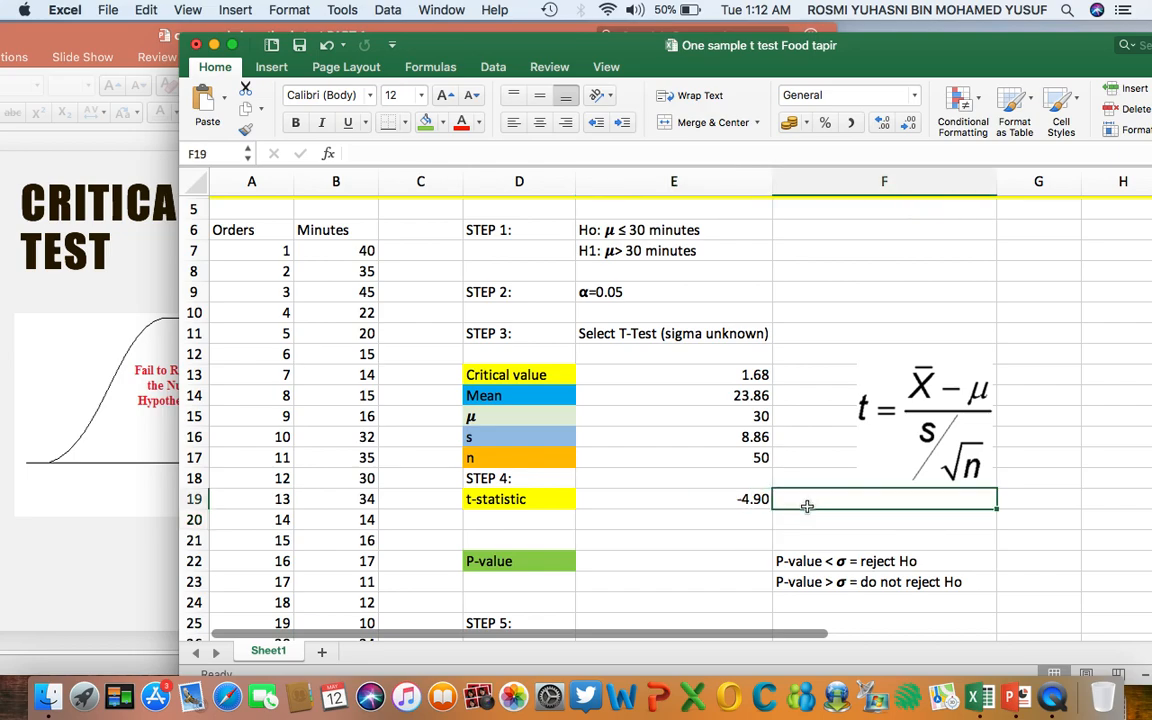
left_click(66, 484)
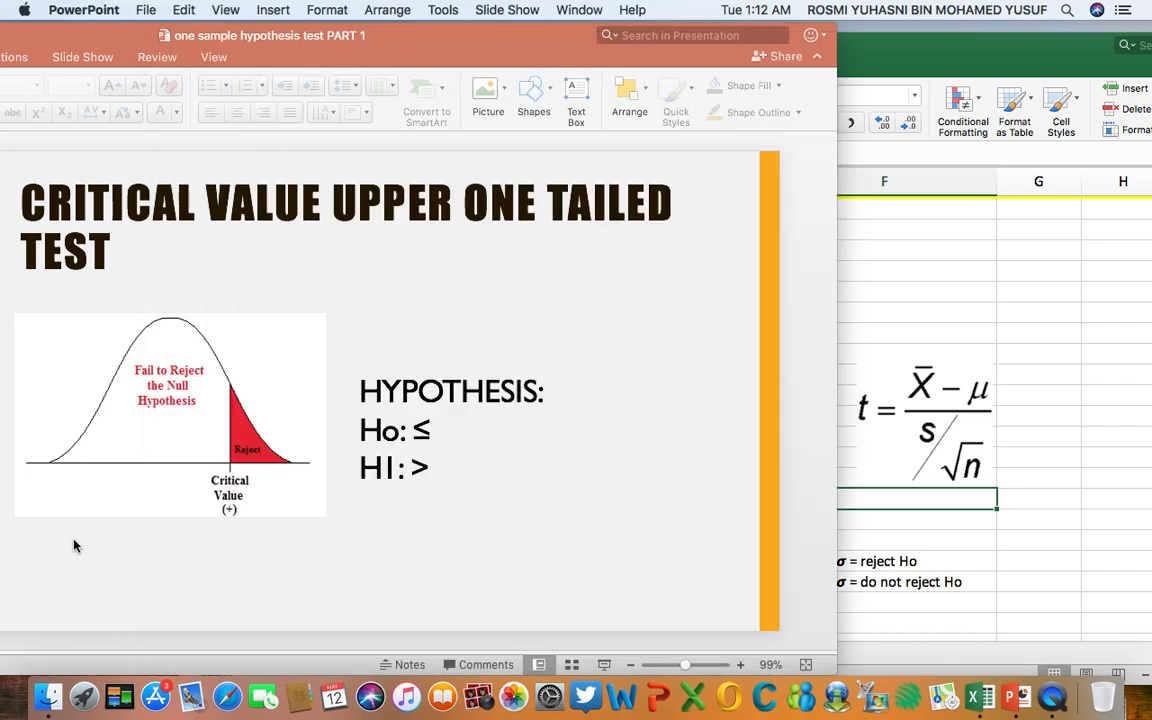
double_click(396, 50)
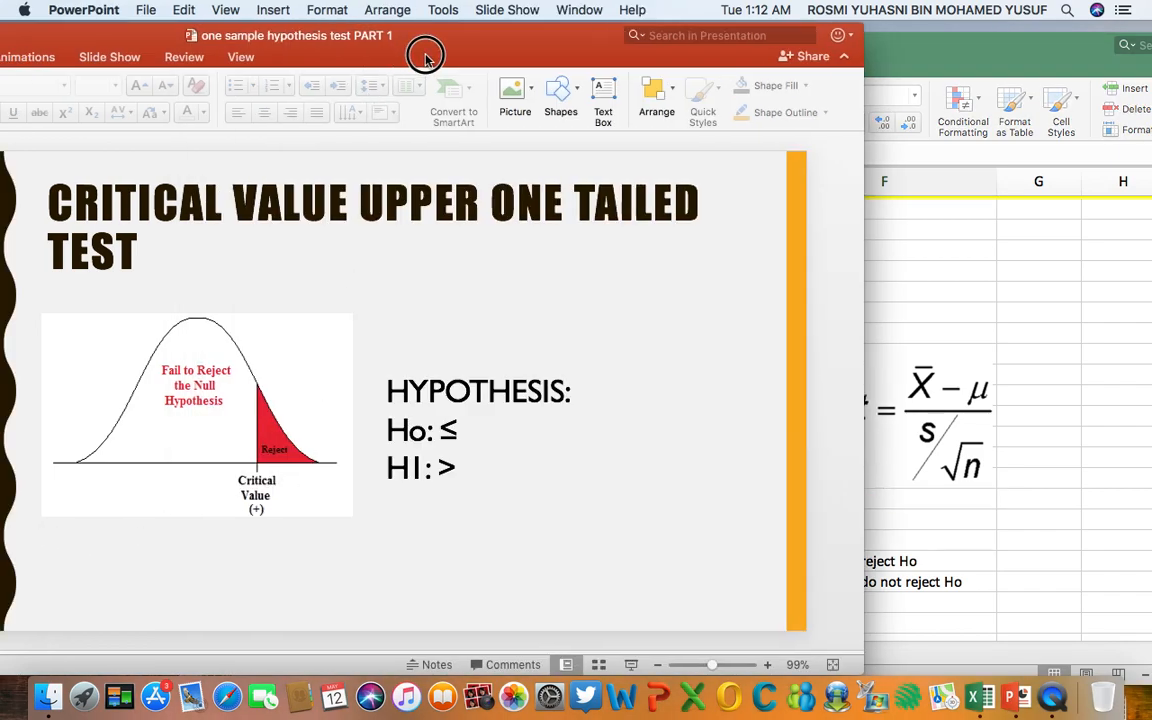
scroll(626, 291, "down", 1)
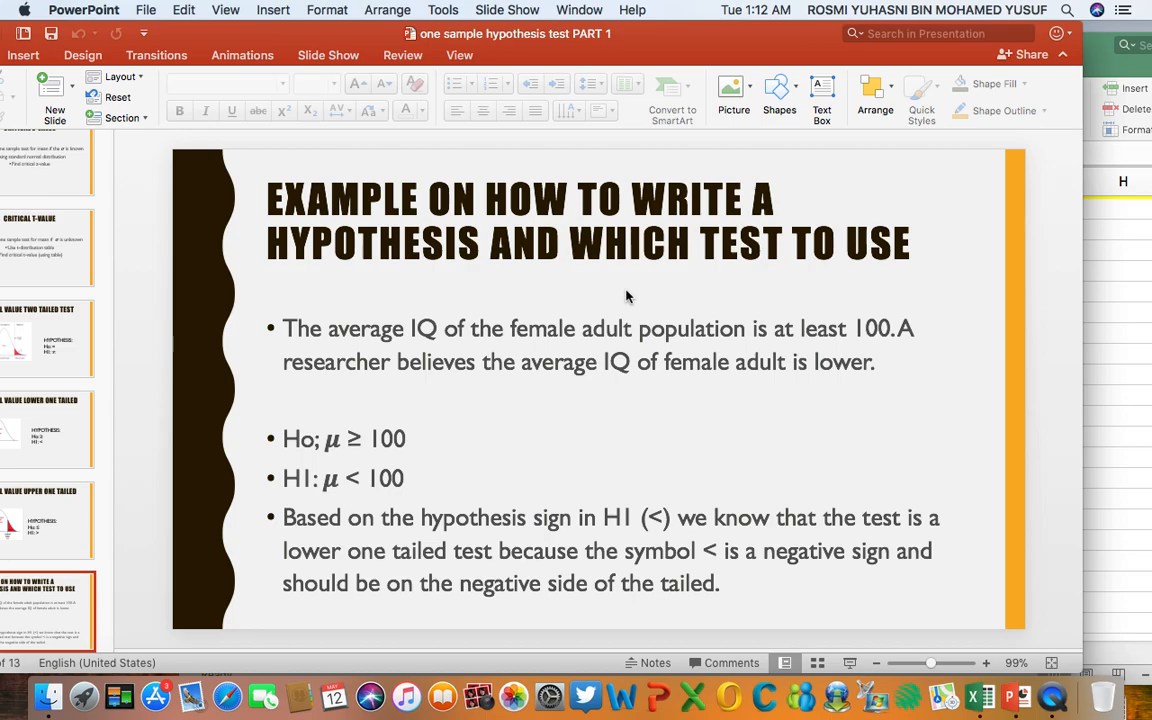
scroll(626, 296, "up", 3)
scroll(626, 296, "down", 2)
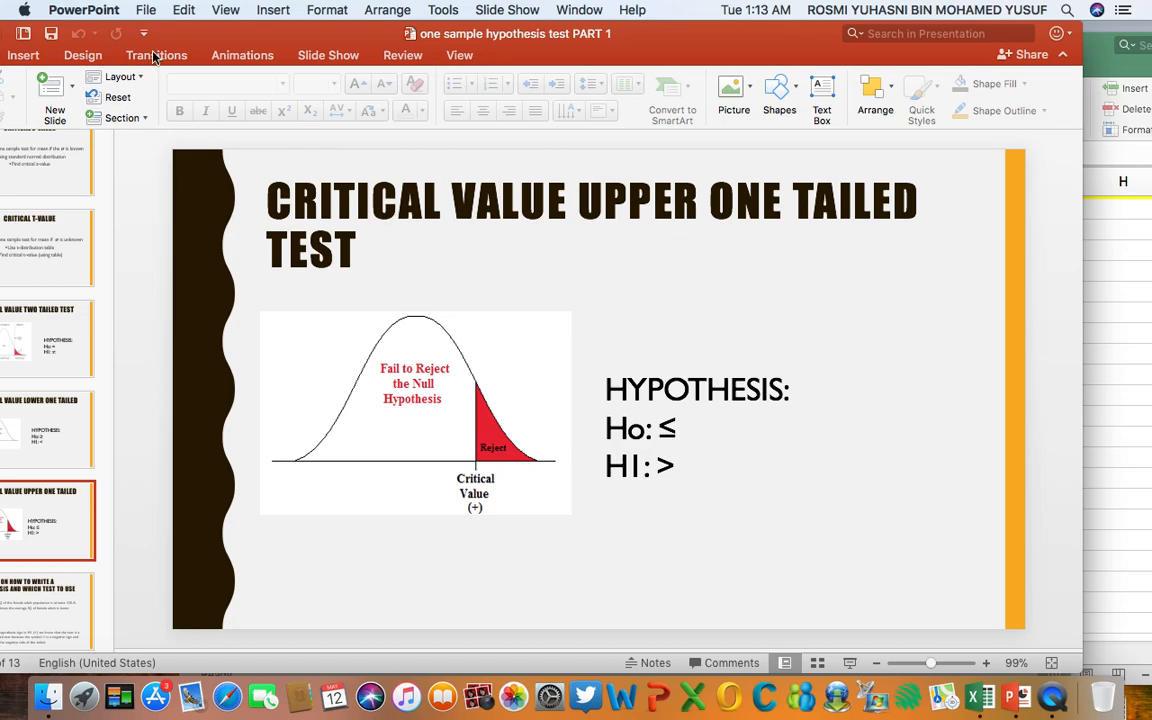
left_click_drag(103, 33, 180, 31)
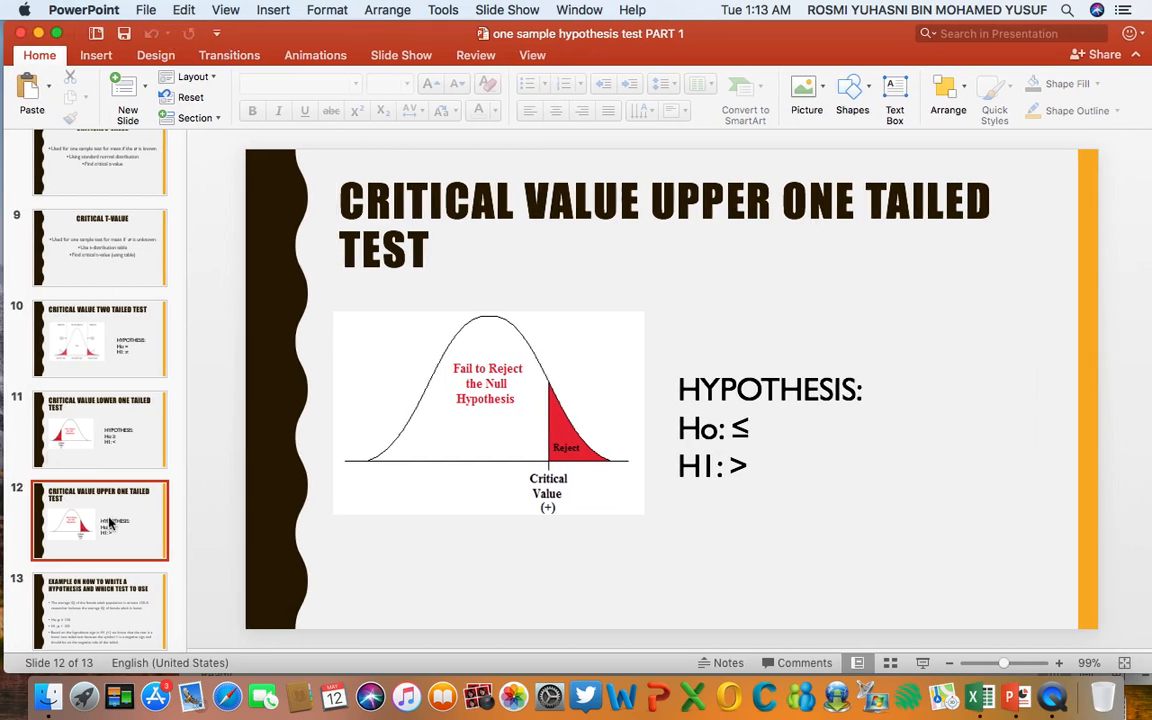
Look through the PowerPoint slides on test formulas, critical values and the hypothesis-writing example for the decision rule
scroll(108, 515, "down", 2)
scroll(110, 522, "up", 10)
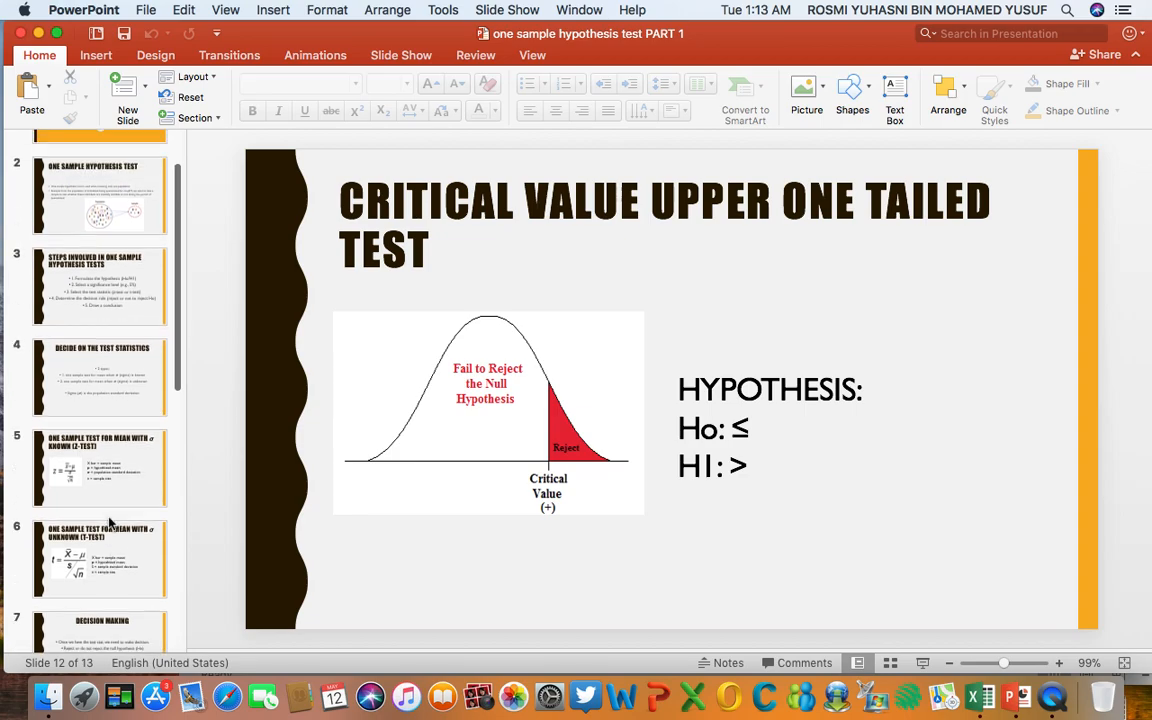
scroll(110, 520, "down", 6)
left_click(108, 505)
left_click(108, 424)
left_click(92, 310)
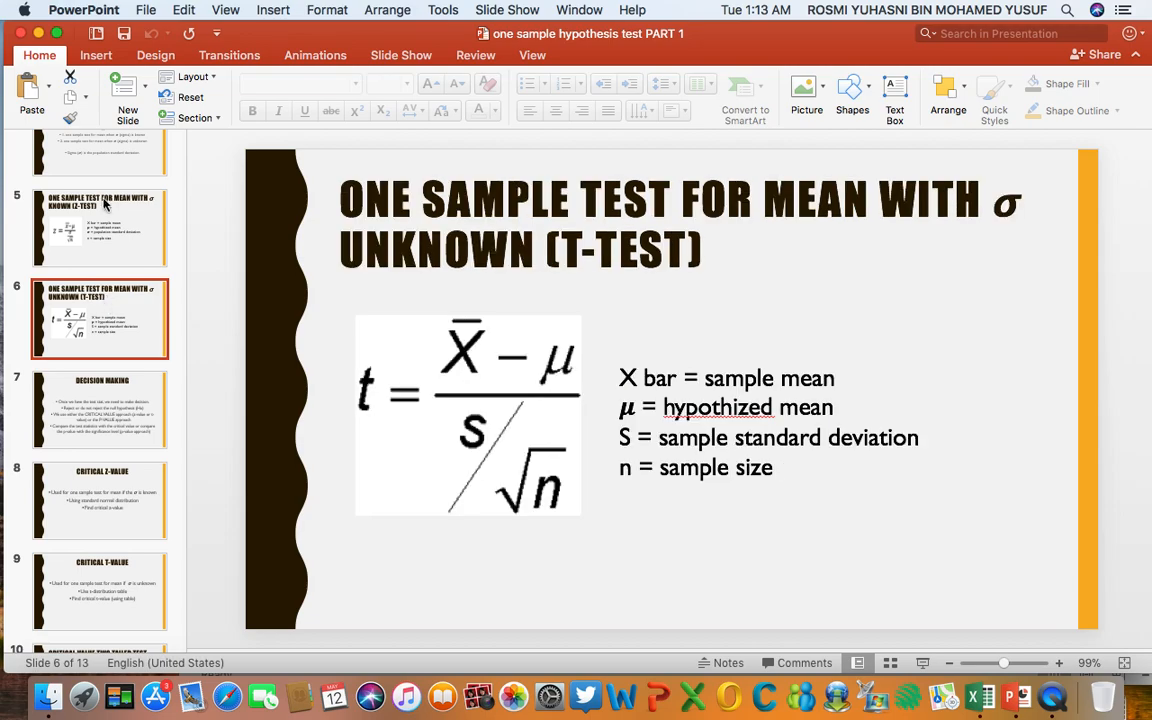
left_click(100, 210)
left_click(95, 498)
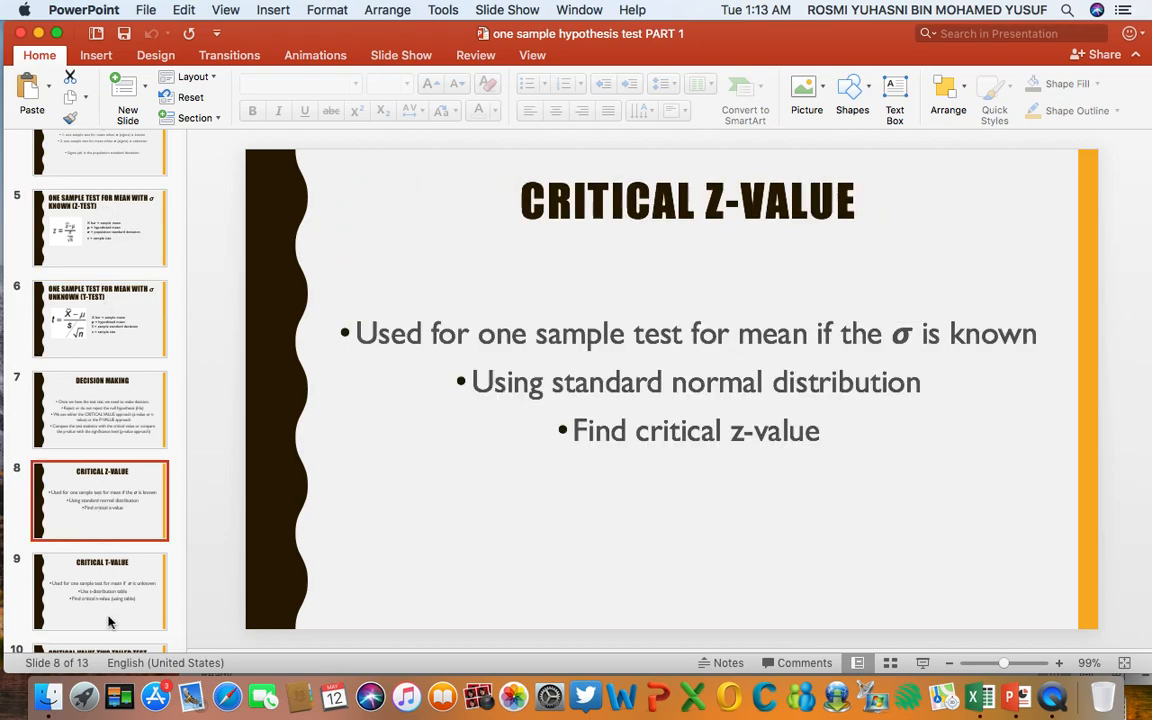
scroll(104, 590, "down", 3)
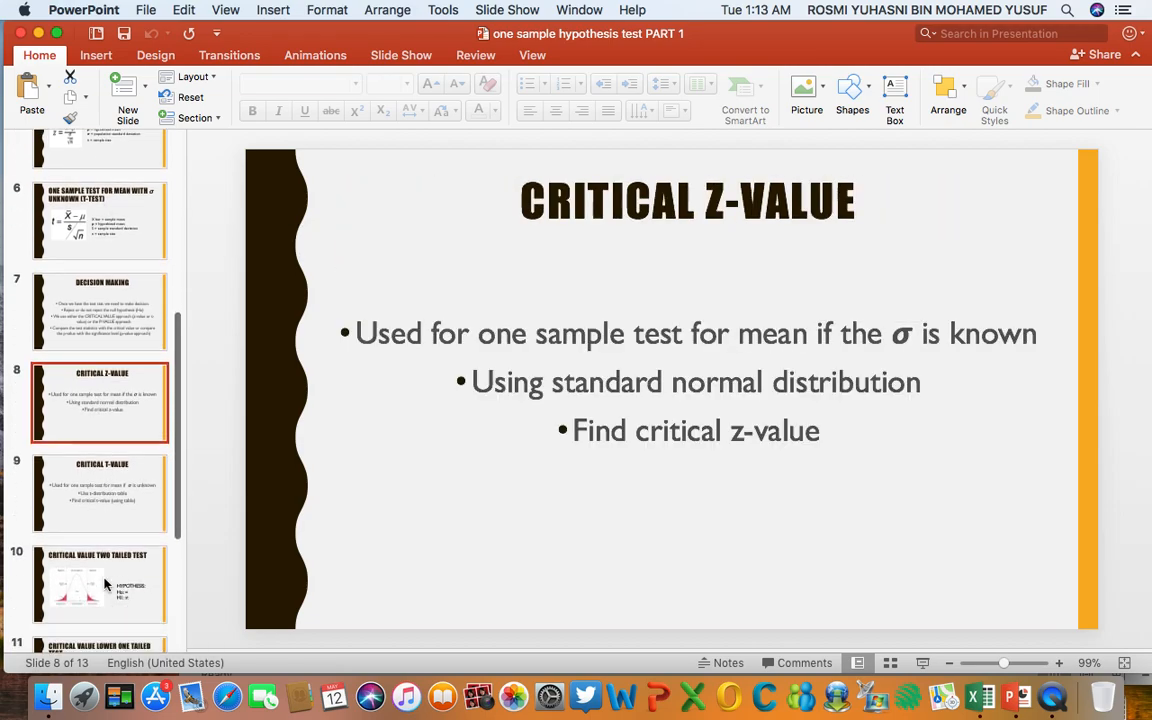
scroll(104, 580, "down", 3)
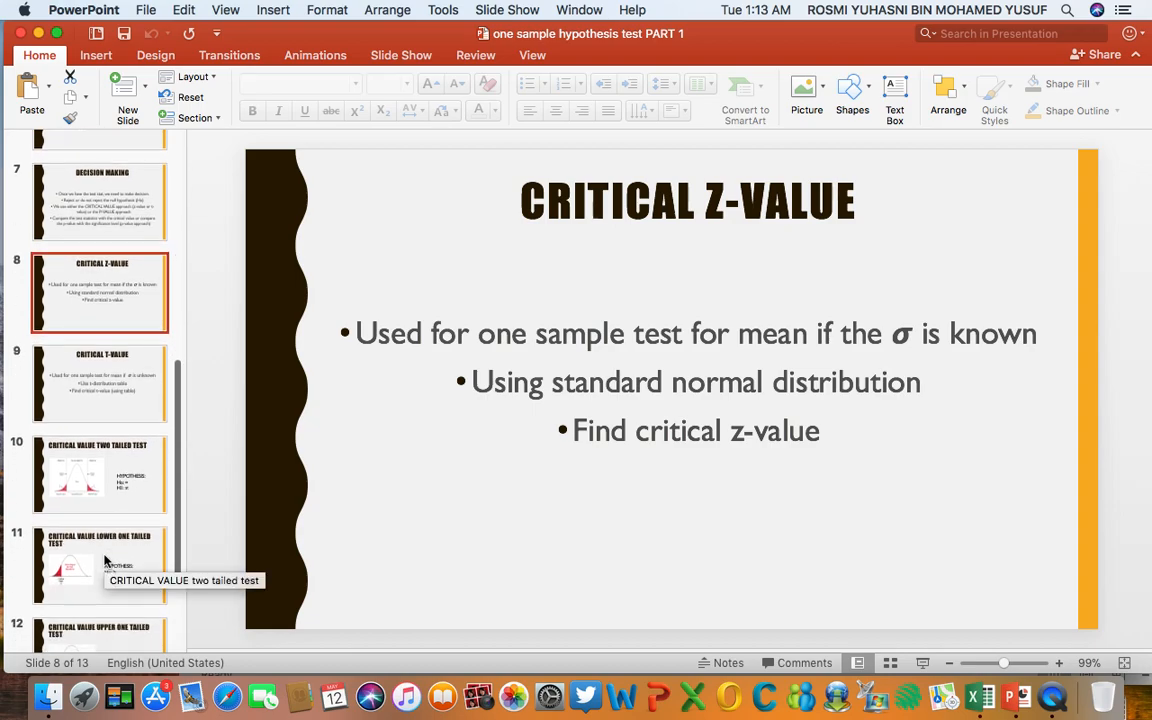
scroll(104, 561, "down", 3)
left_click(104, 561)
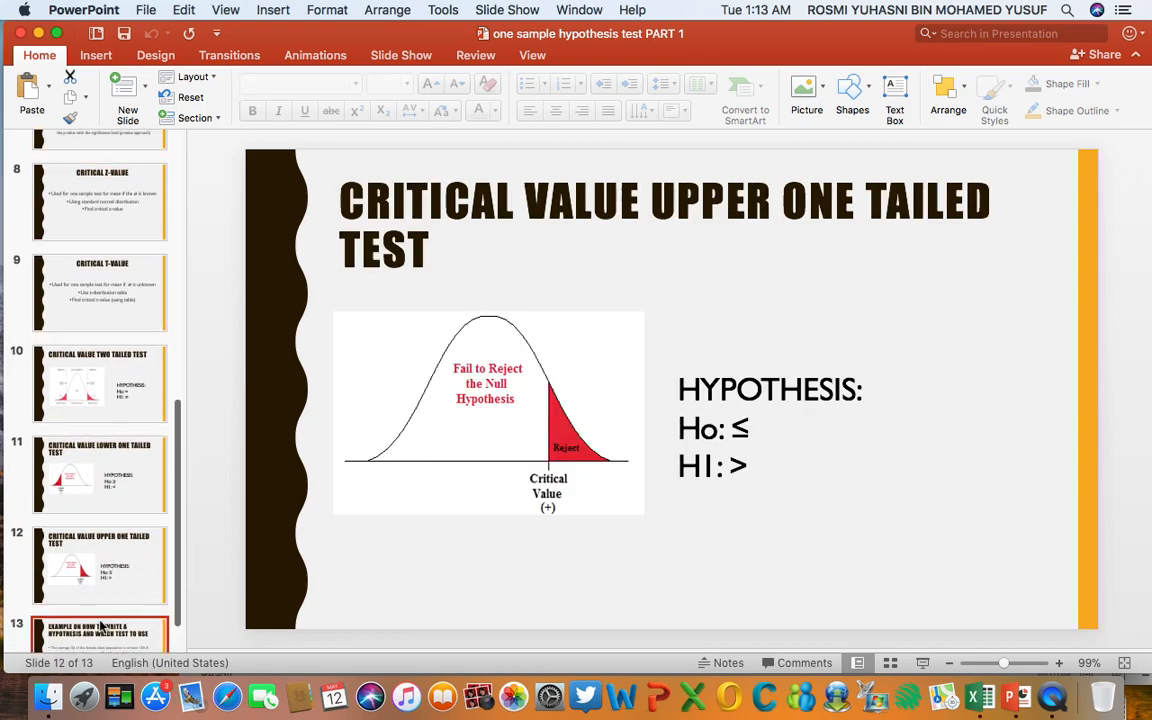
left_click(101, 626)
scroll(101, 440, "down", 1)
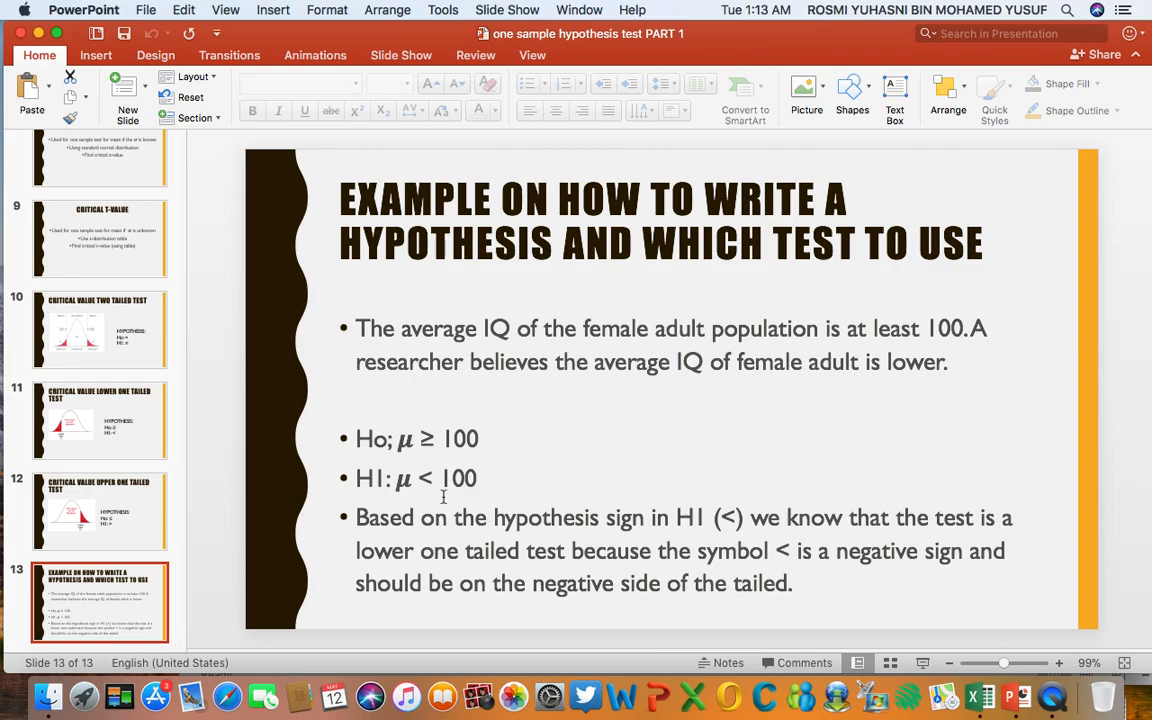
left_click_drag(855, 35, 520, 35)
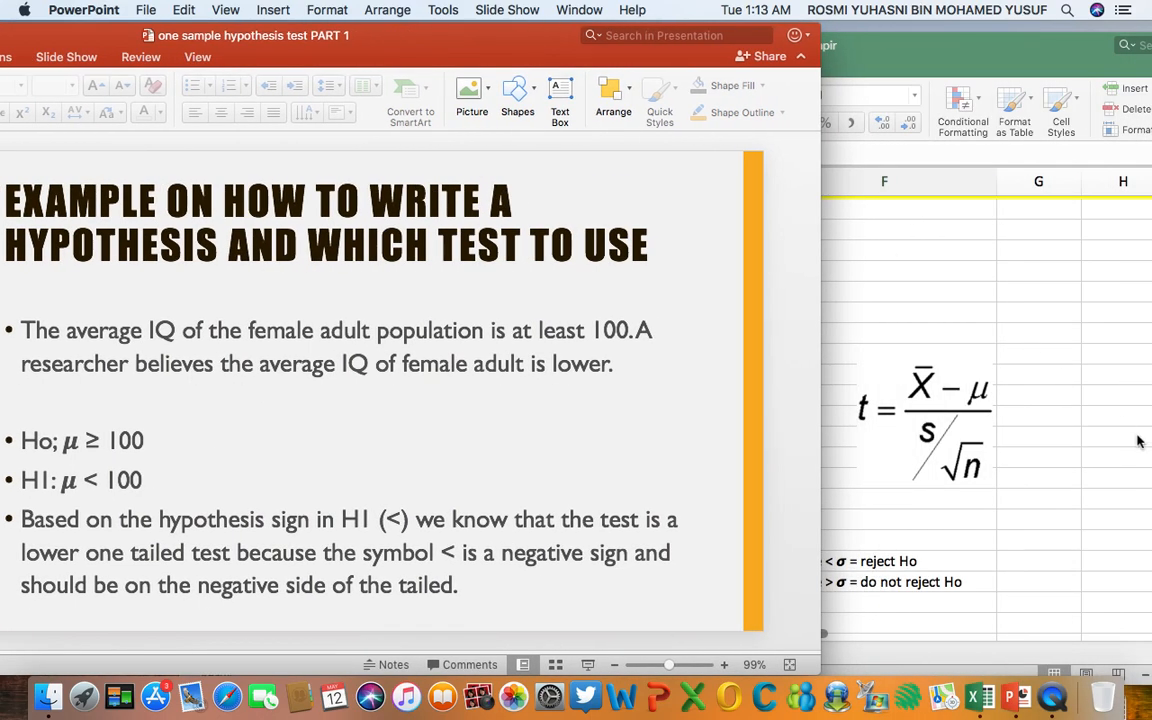
Switch back to the Excel workbook and enter the comparison "T-stat < Critical Value" in F19 beside the t-statistic
left_click(968, 505)
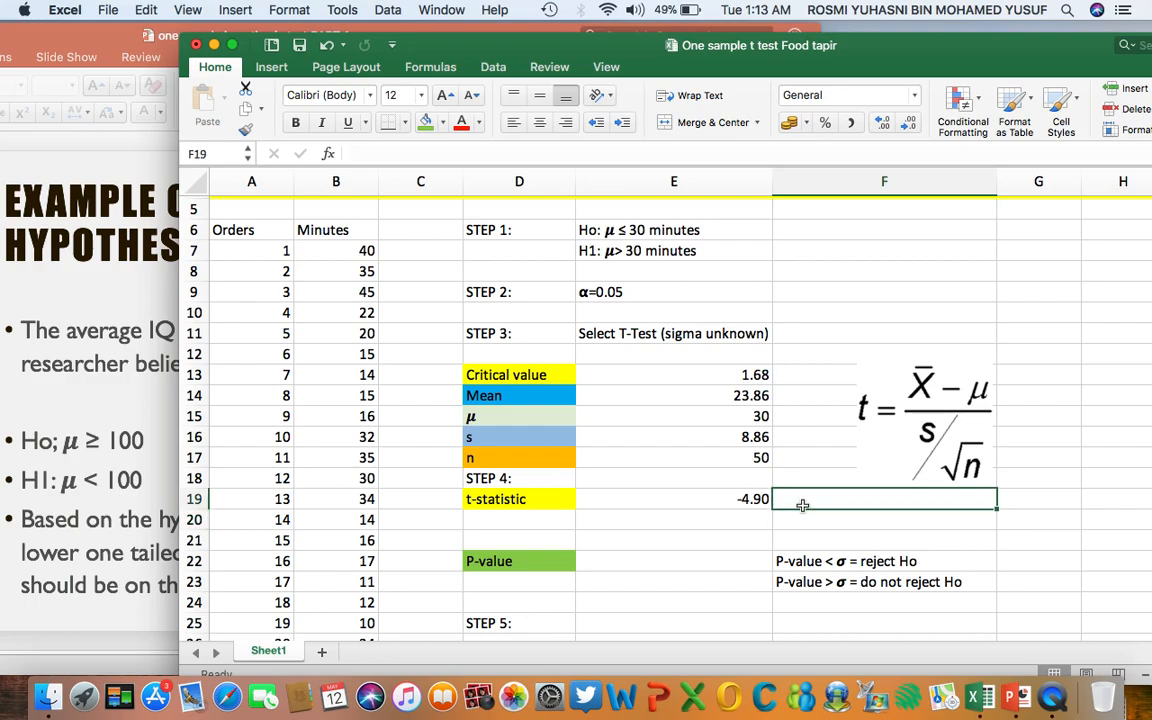
type("T-stat <")
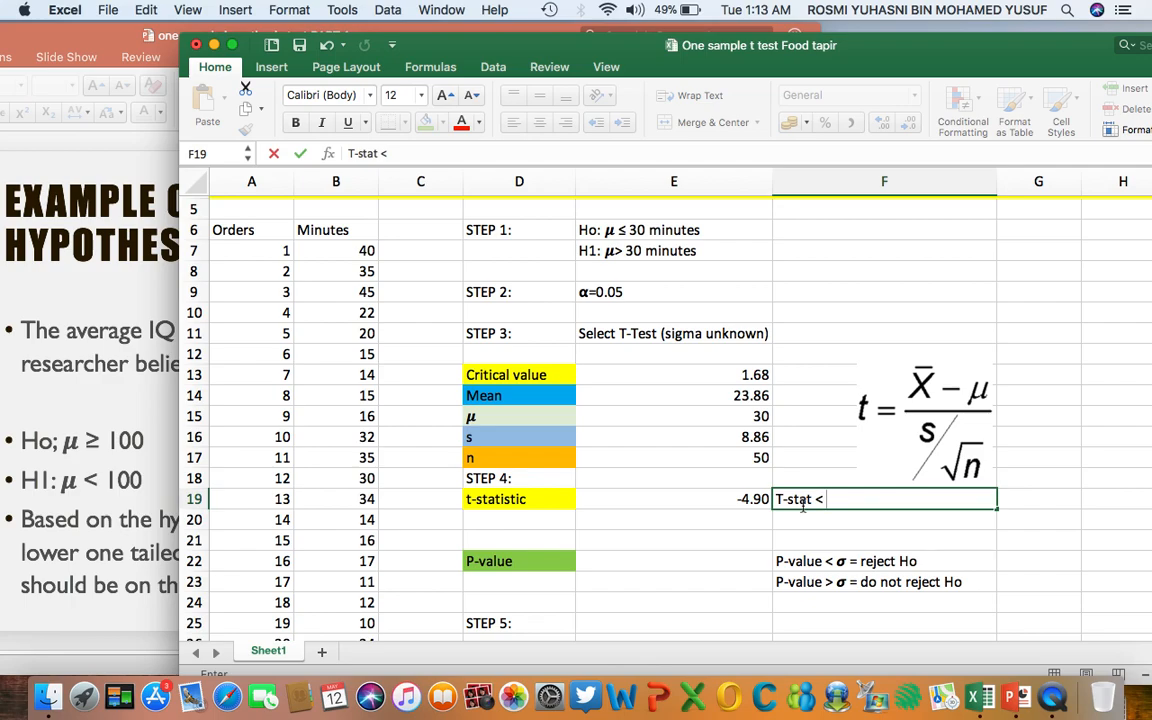
type("ritical Value")
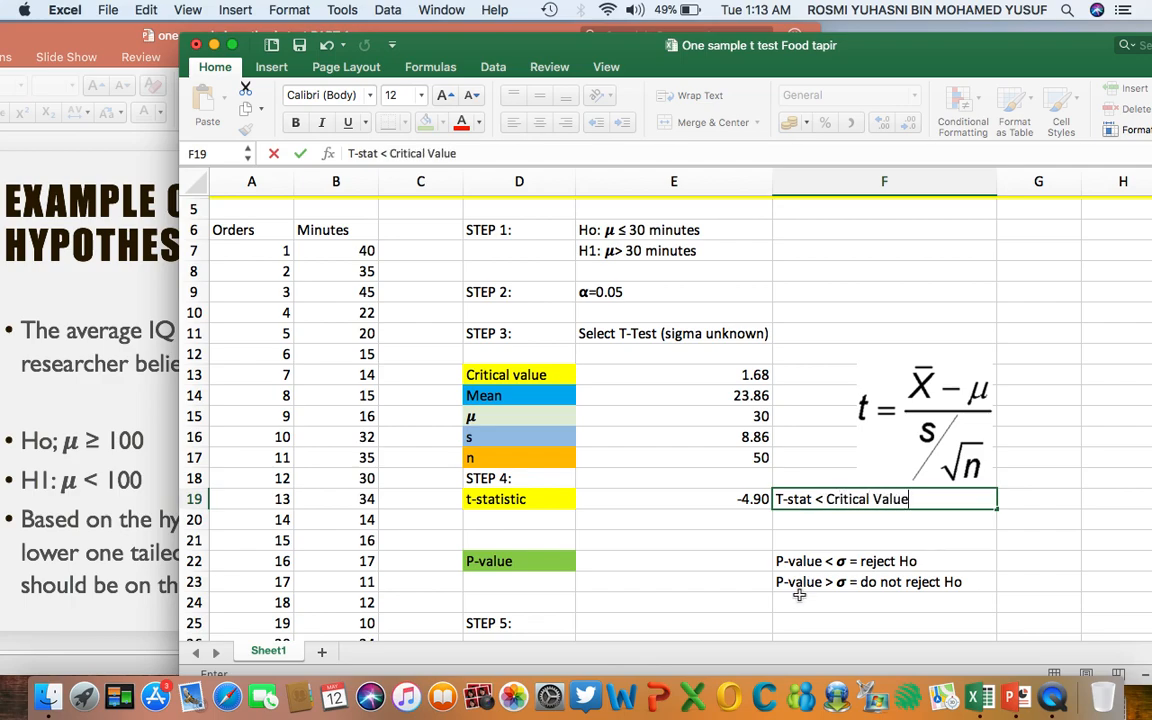
key("Return")
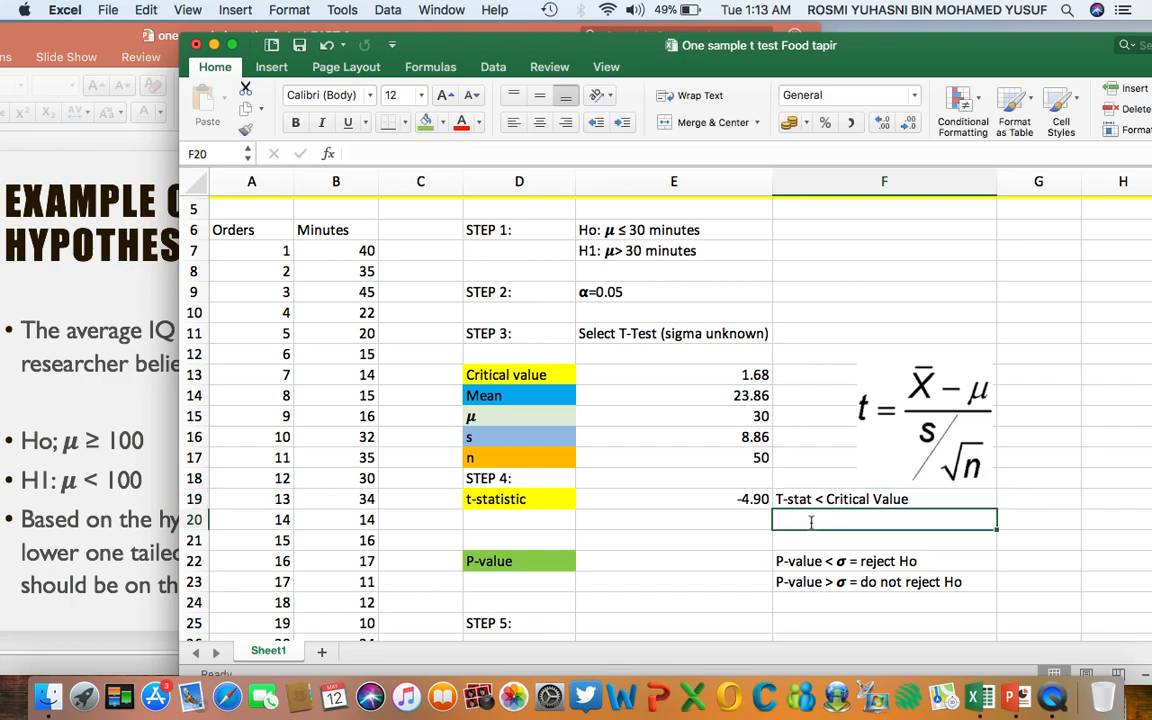
Try to write the numeric comparison -4.9<1.68 in F20, and clear the cell
type("-4.9")
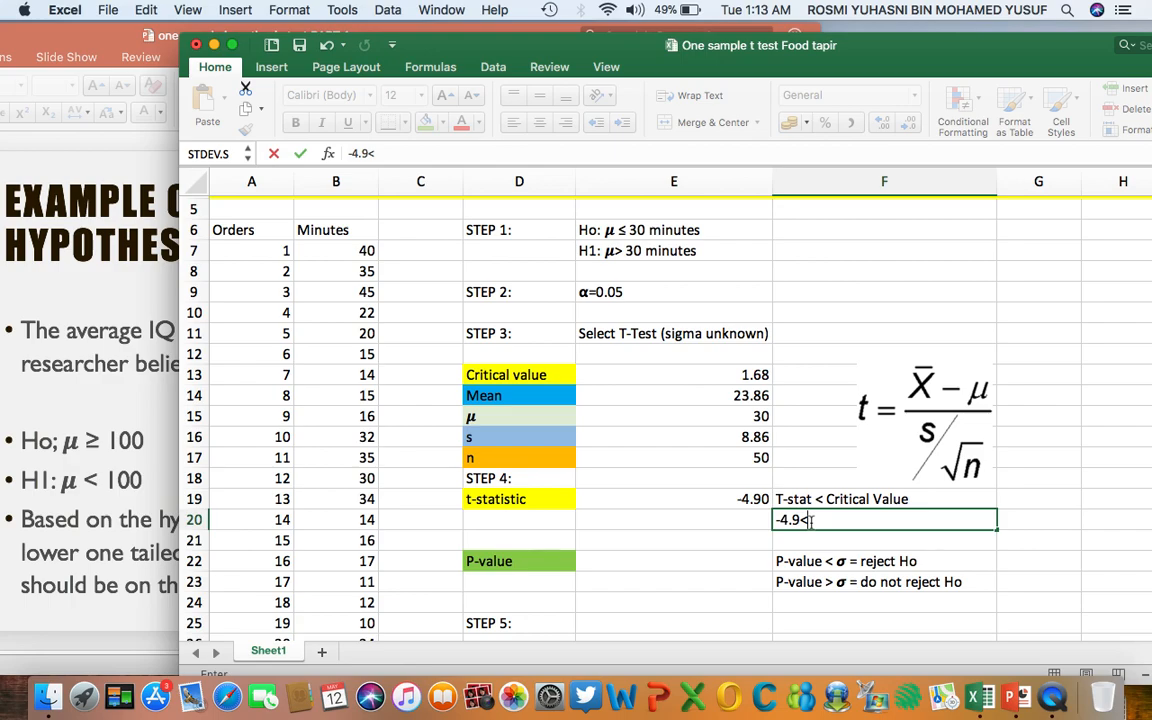
type("<1.68")
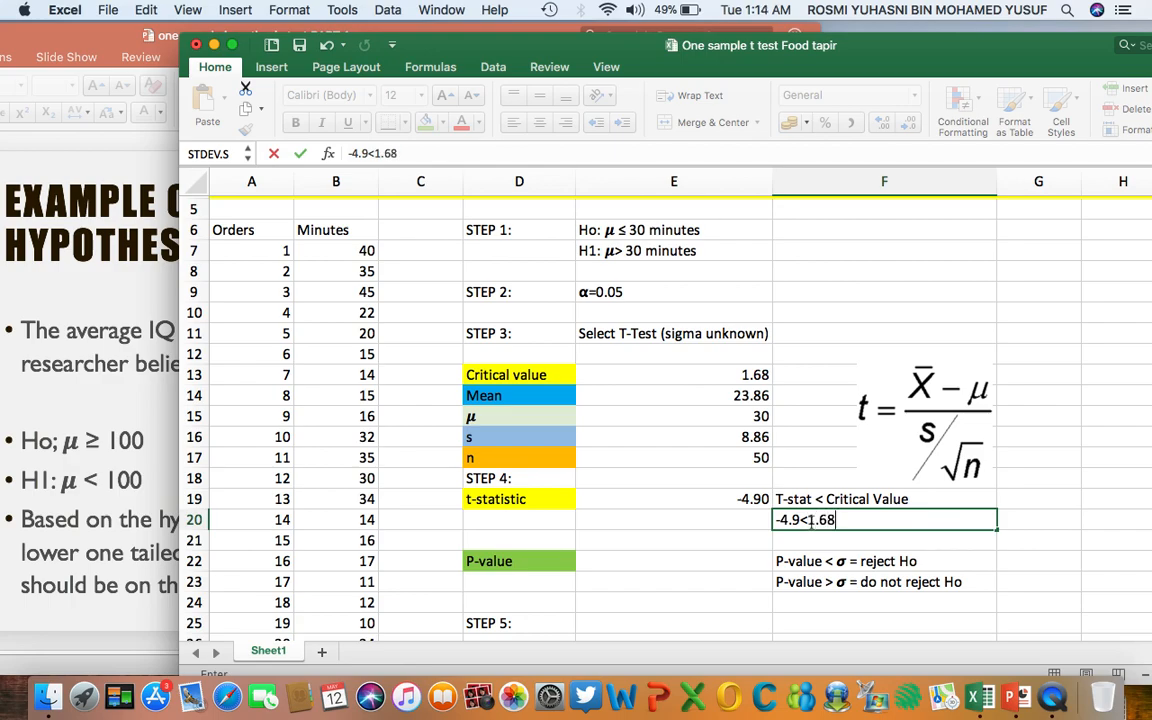
left_click(733, 548)
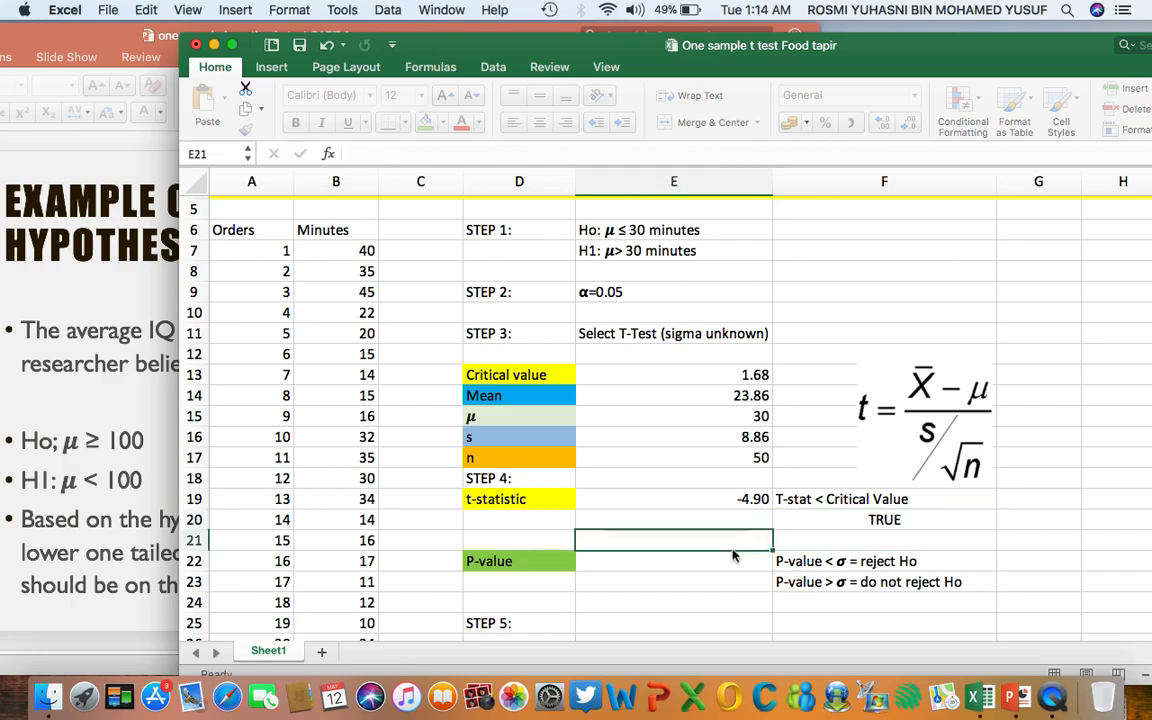
left_click(884, 519)
key("Delete")
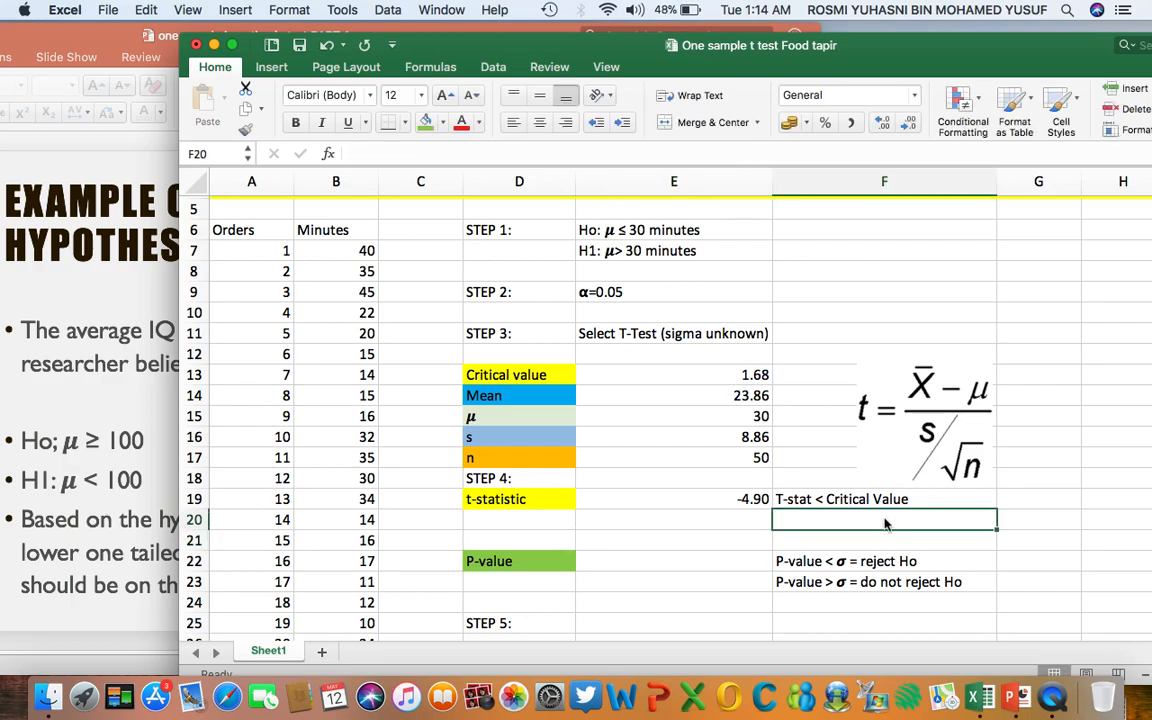
left_click(722, 540)
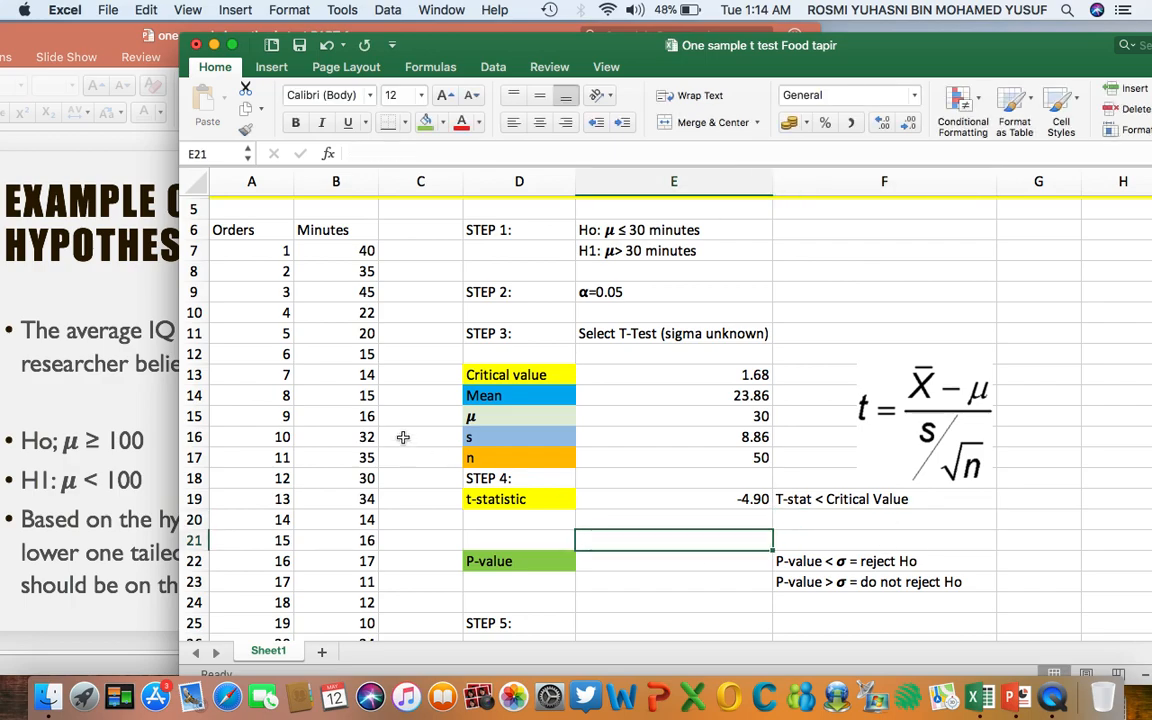
Compare the t-statistic in E19 with the critical value and reject region on PowerPoint's upper one-tailed test slide
left_click(89, 390)
left_click_drag(373, 68, 516, 55)
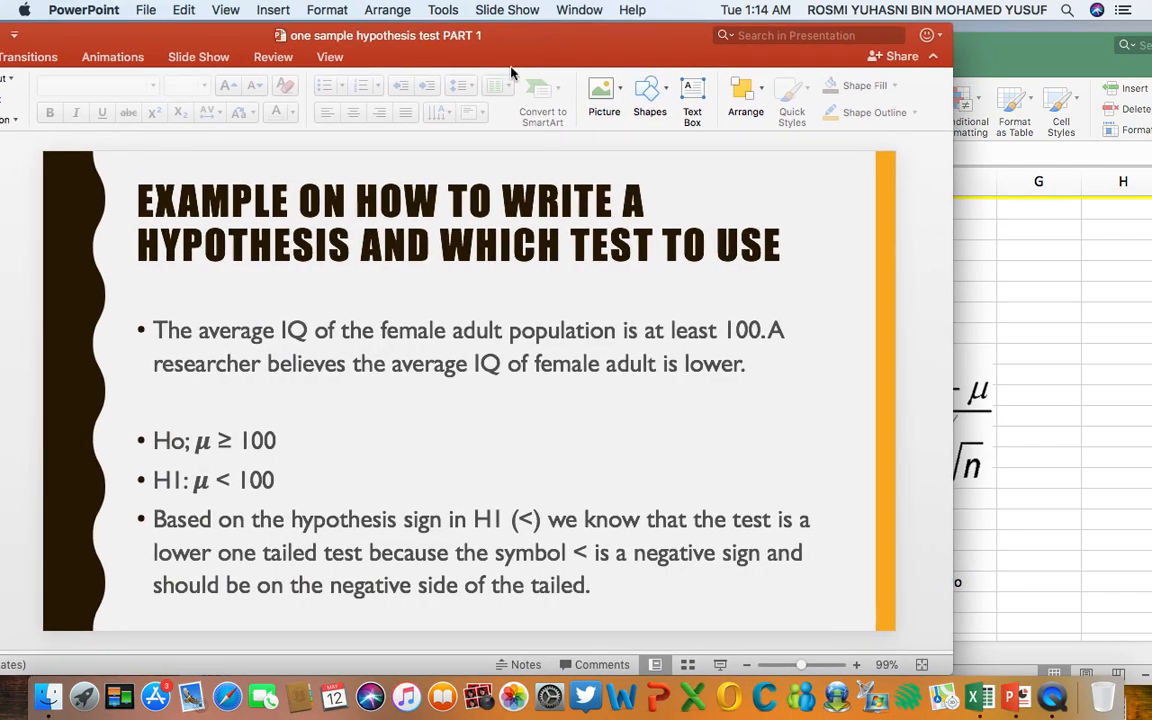
scroll(424, 322, "up", 3)
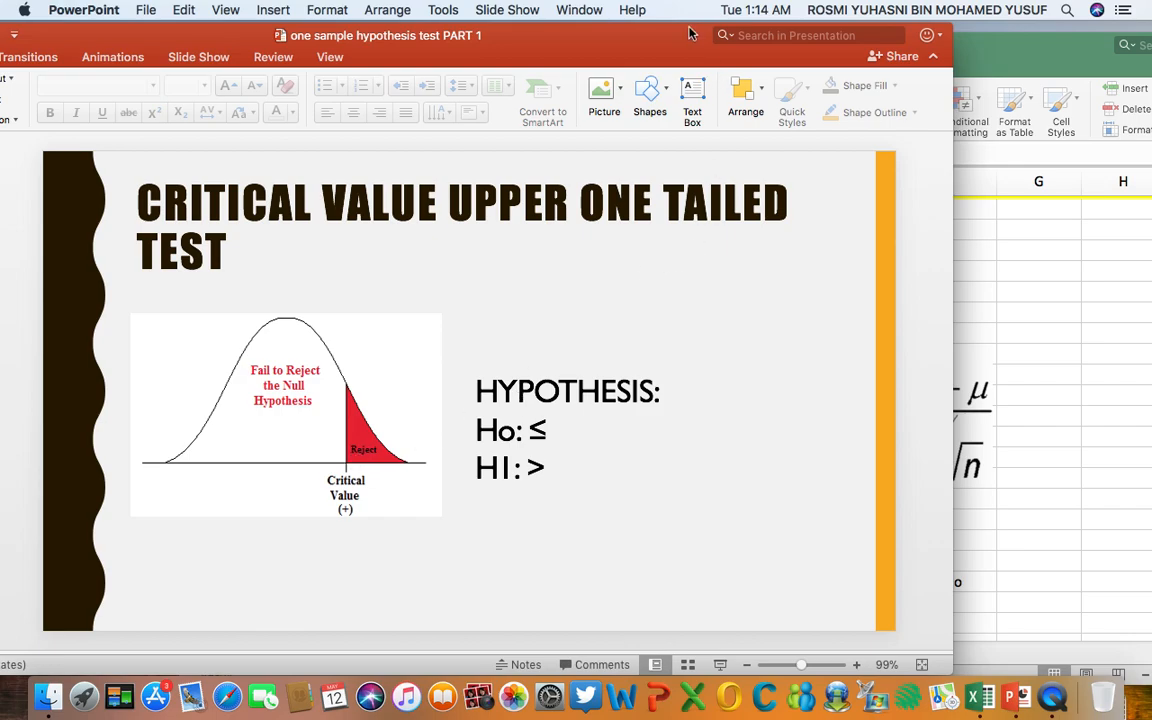
left_click_drag(688, 33, 403, 50)
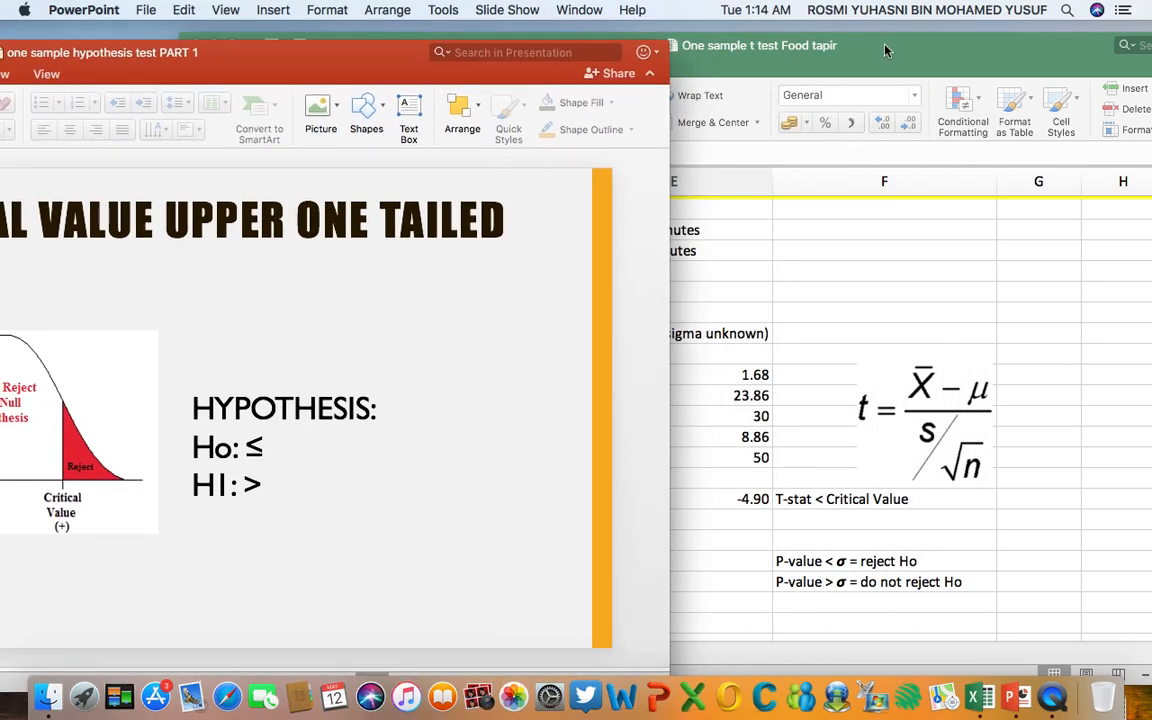
left_click(885, 50)
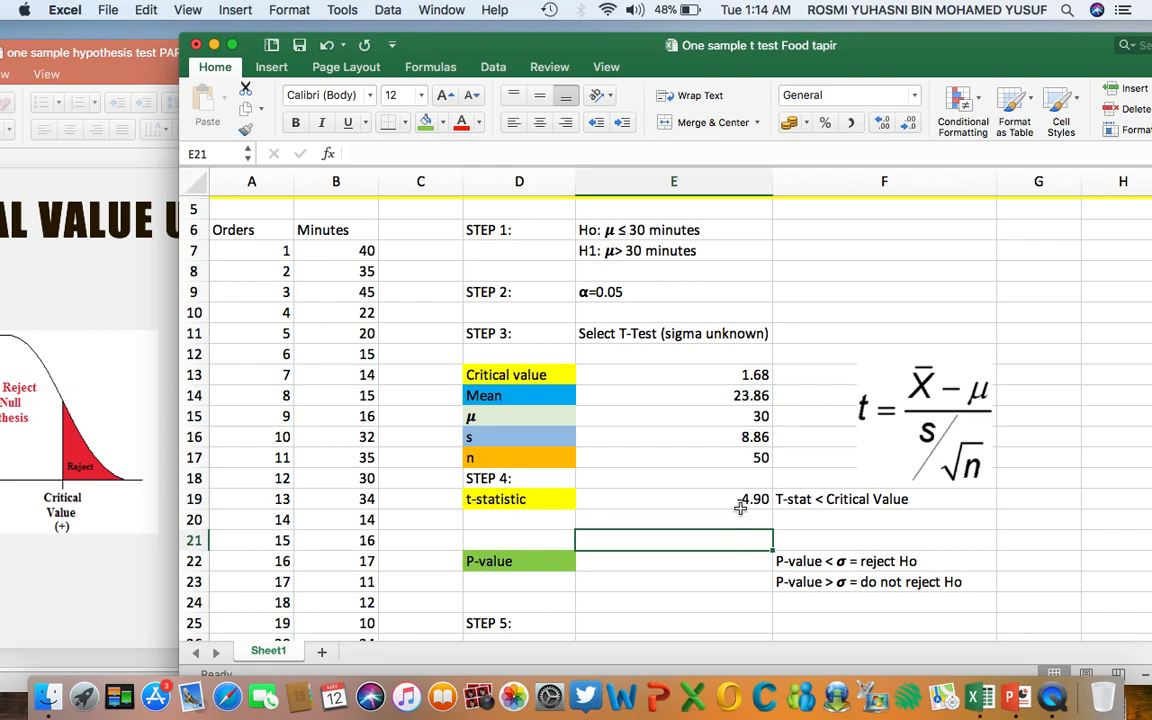
left_click(123, 88)
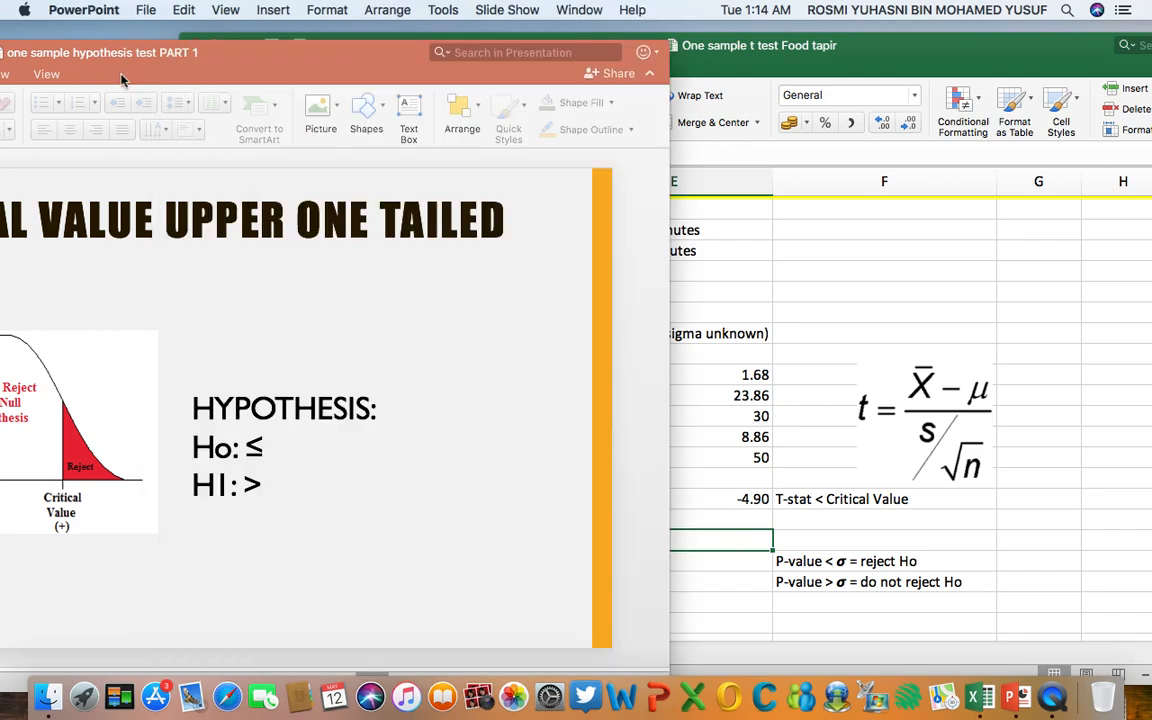
left_click_drag(139, 50, 466, 31)
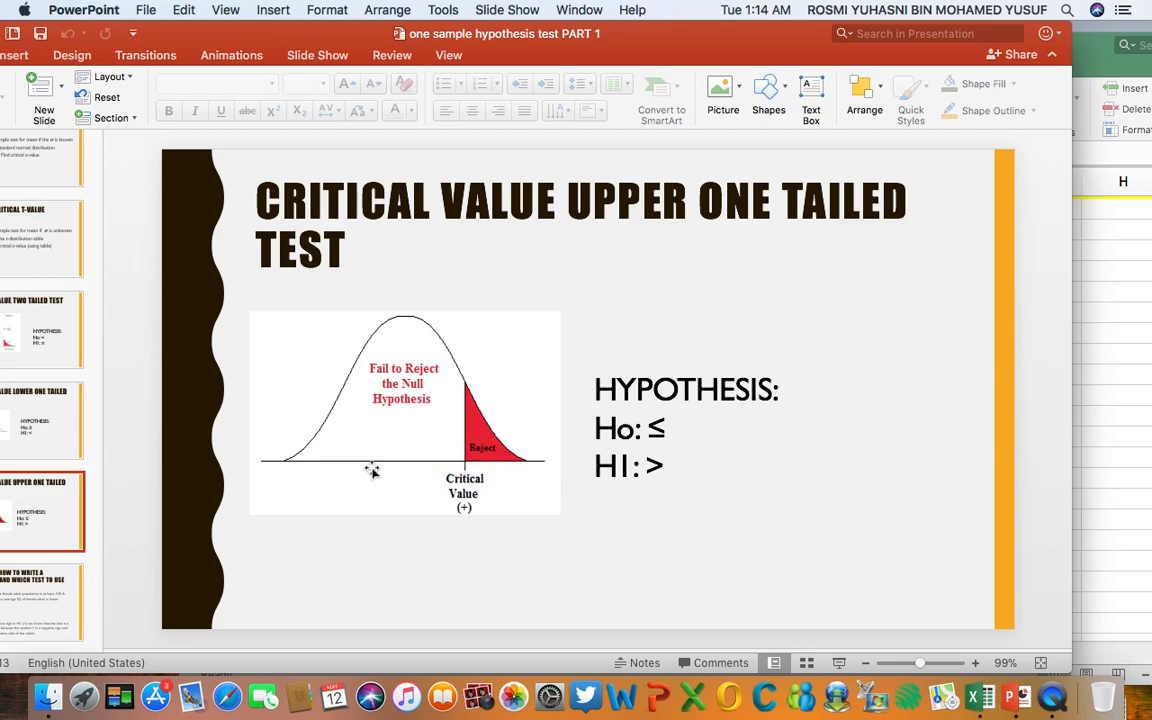
left_click_drag(690, 34, 383, 34)
Switch back to the Excel workbook and enter "T-Stat < CV" in E20 and the decision "Fail to reject Ho" in E21
left_click(850, 560)
left_click(527, 519)
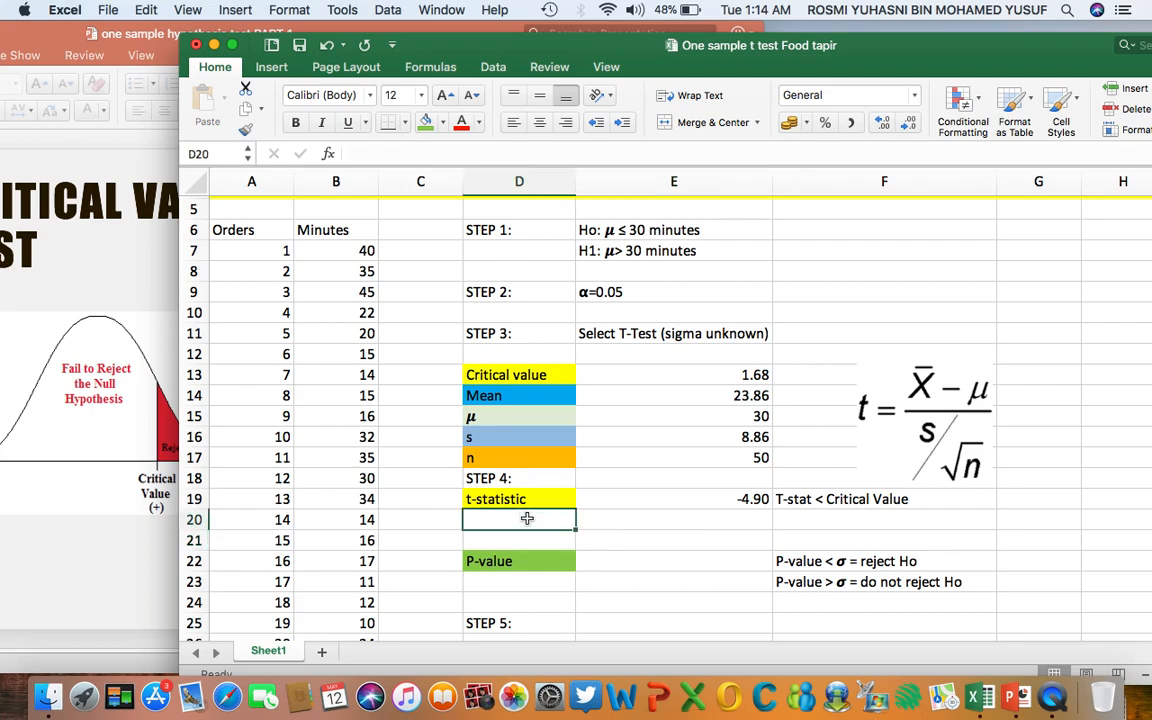
left_click(593, 525)
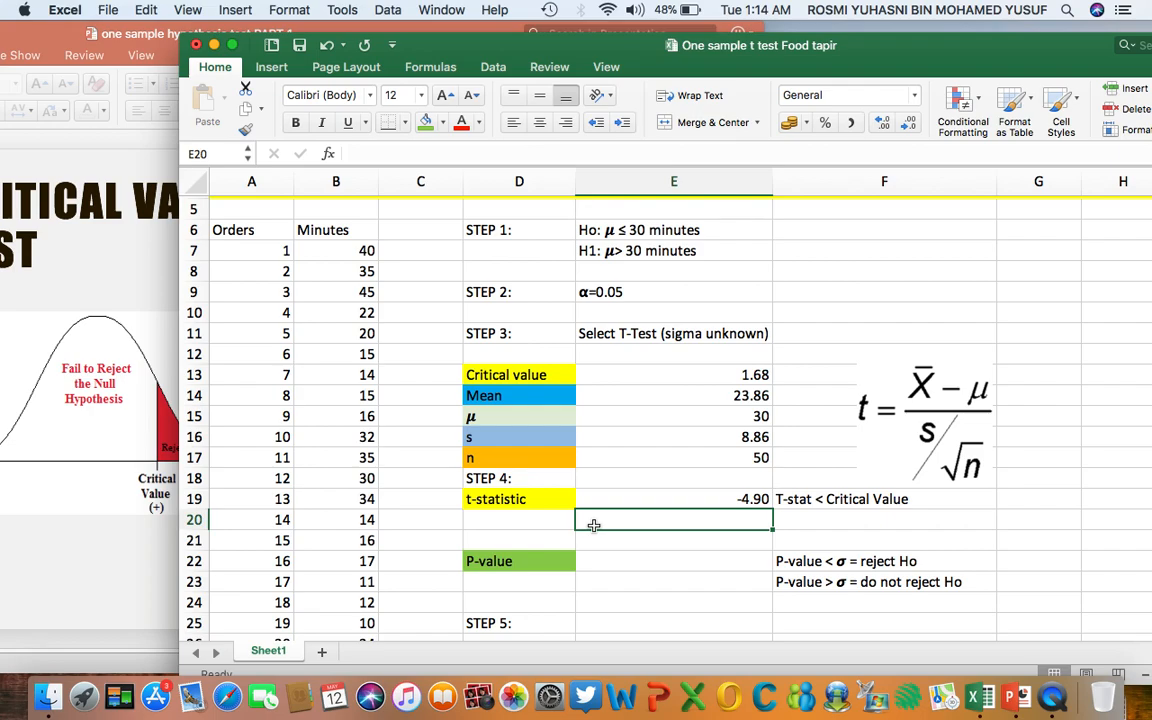
type("T-Stat")
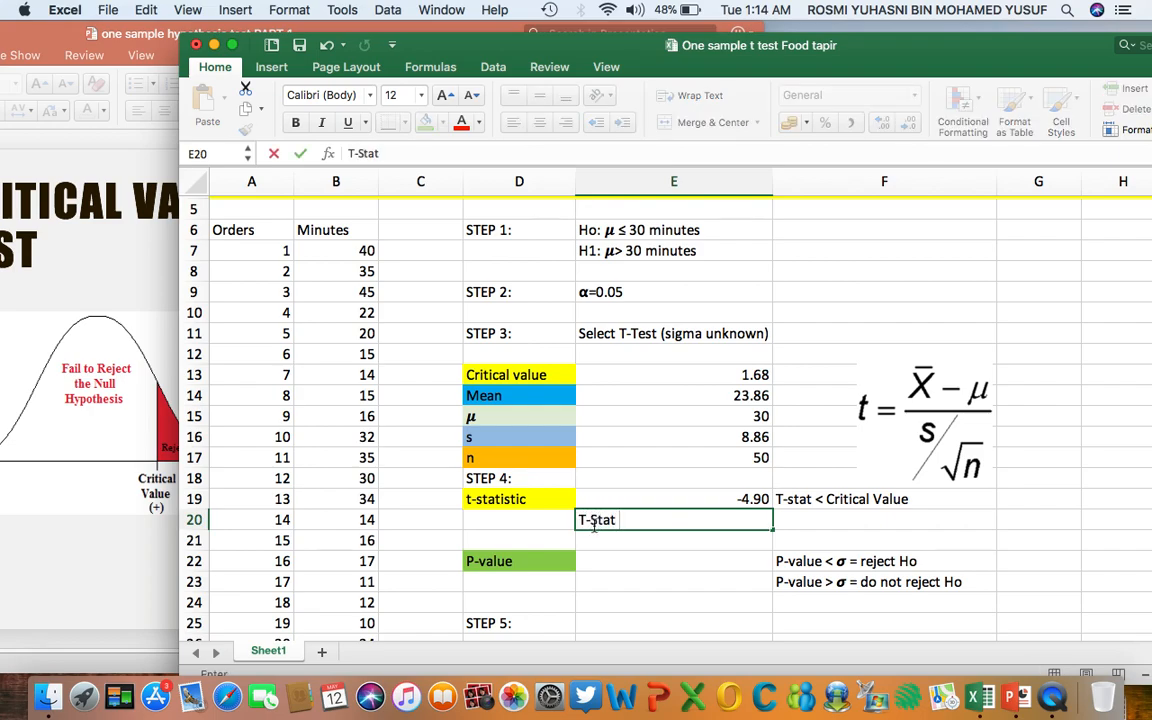
type("< CV")
key("Return")
type("Fail to reject Ho")
key("Return")
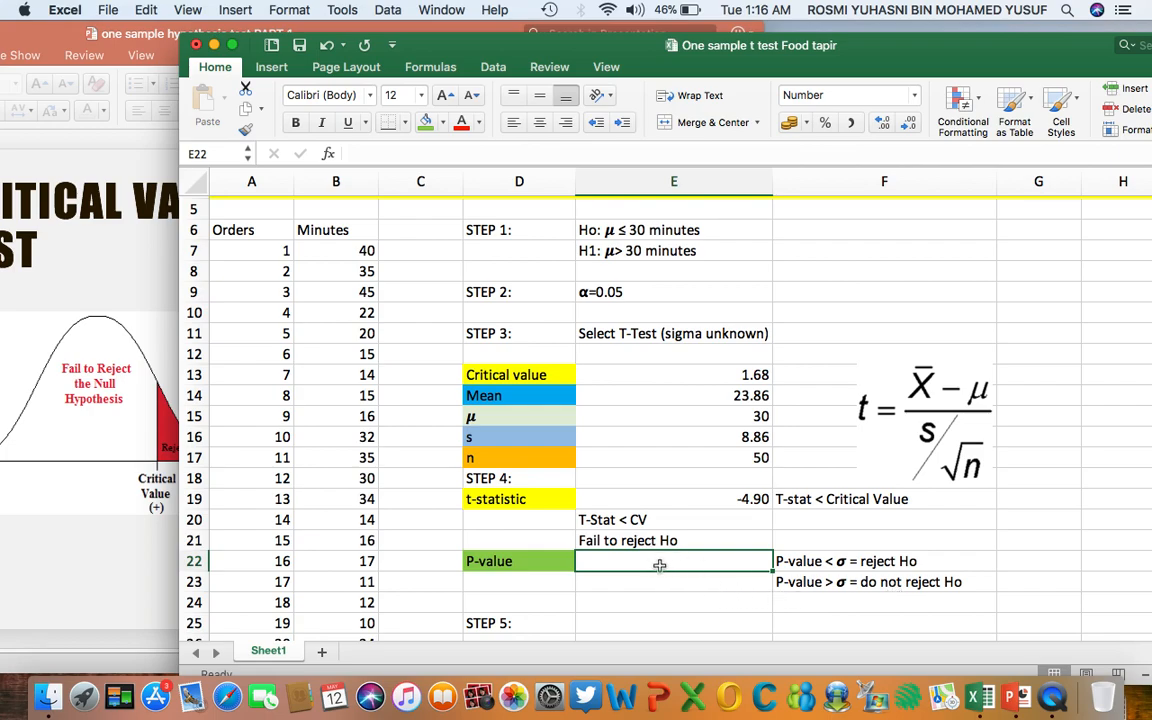
Calculate the P-value in E22 with the formula =1-T.DIST(E19,49,TRUE)
type("=1")
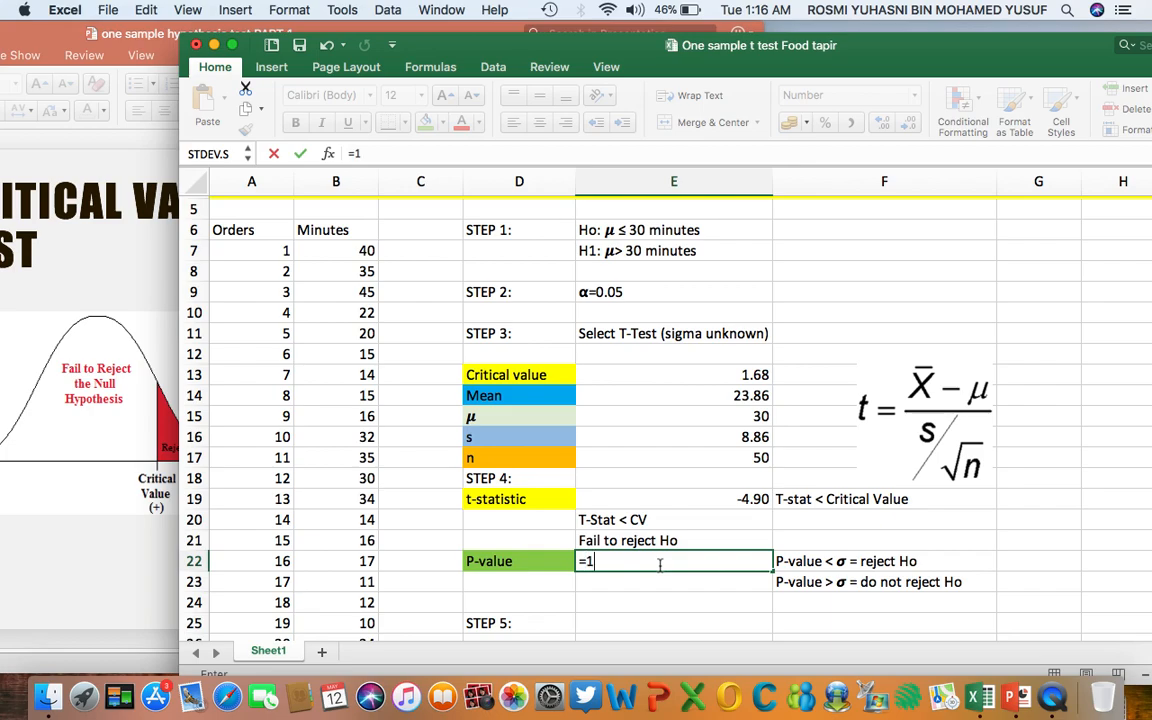
type("-T.DIST(")
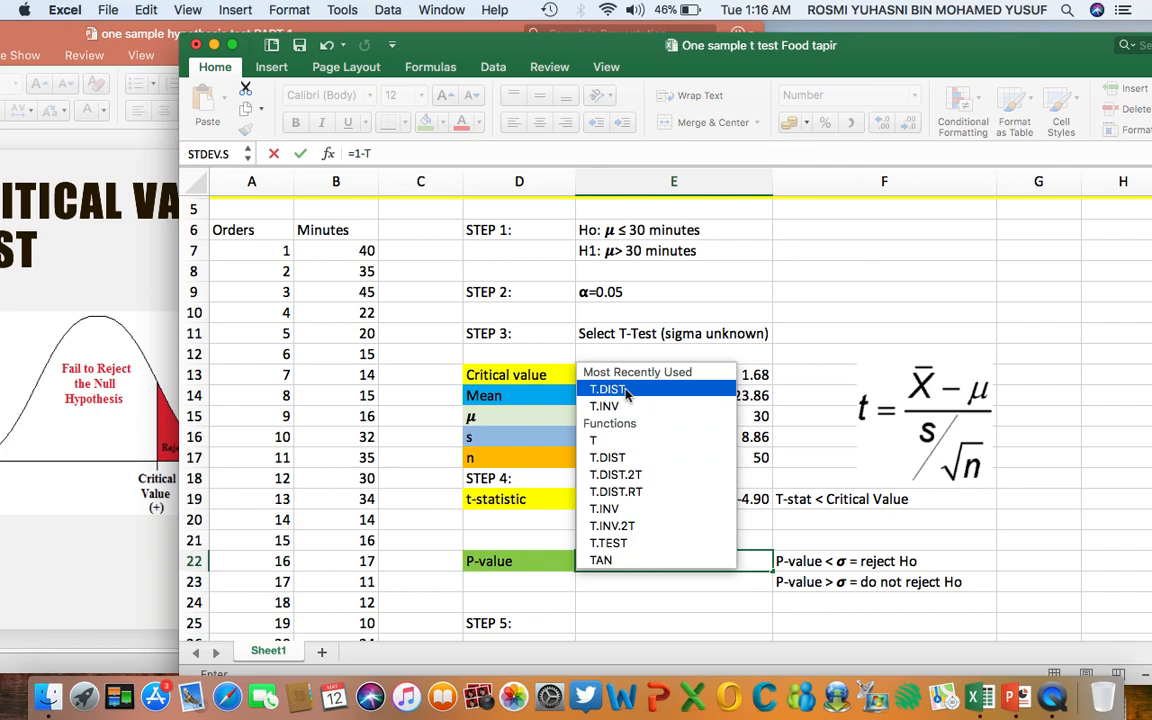
double_click(628, 391)
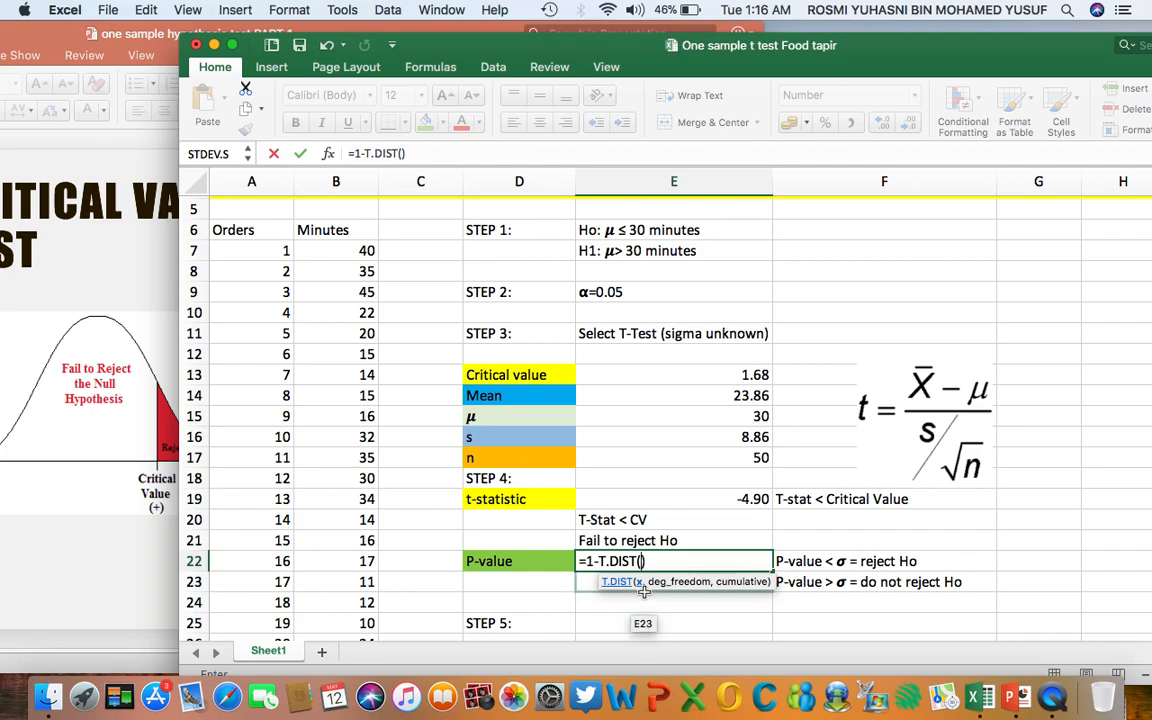
left_click(732, 501)
type(",")
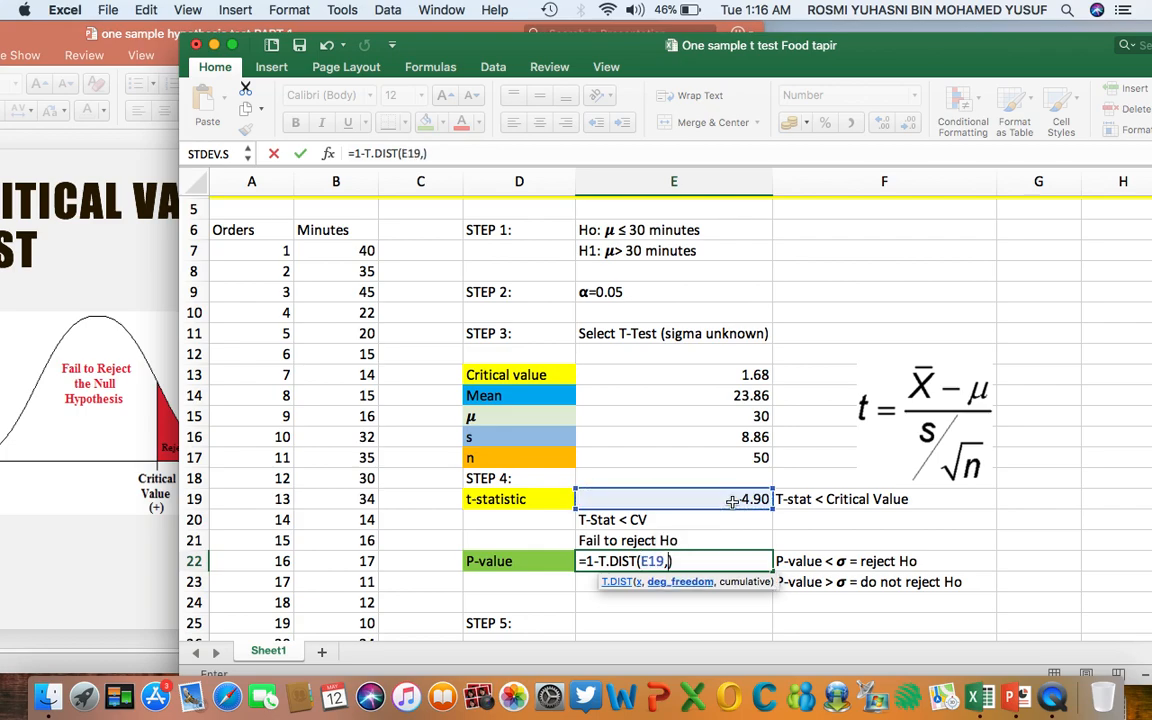
type("49,")
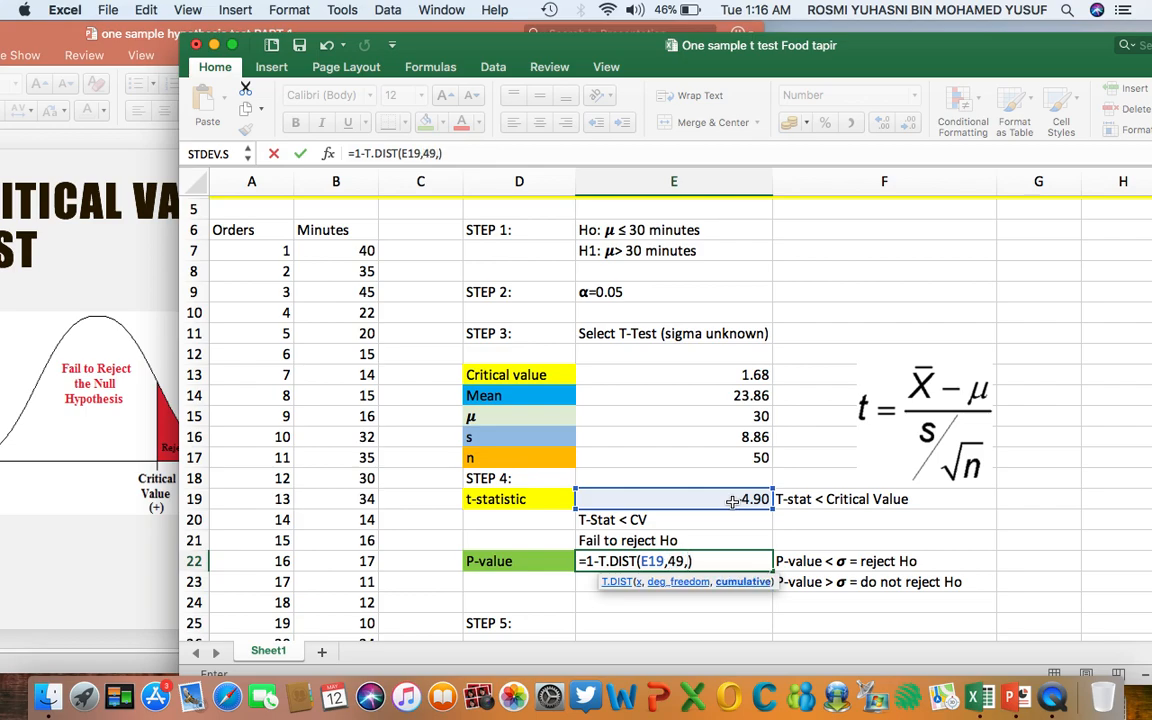
type("TRUE")
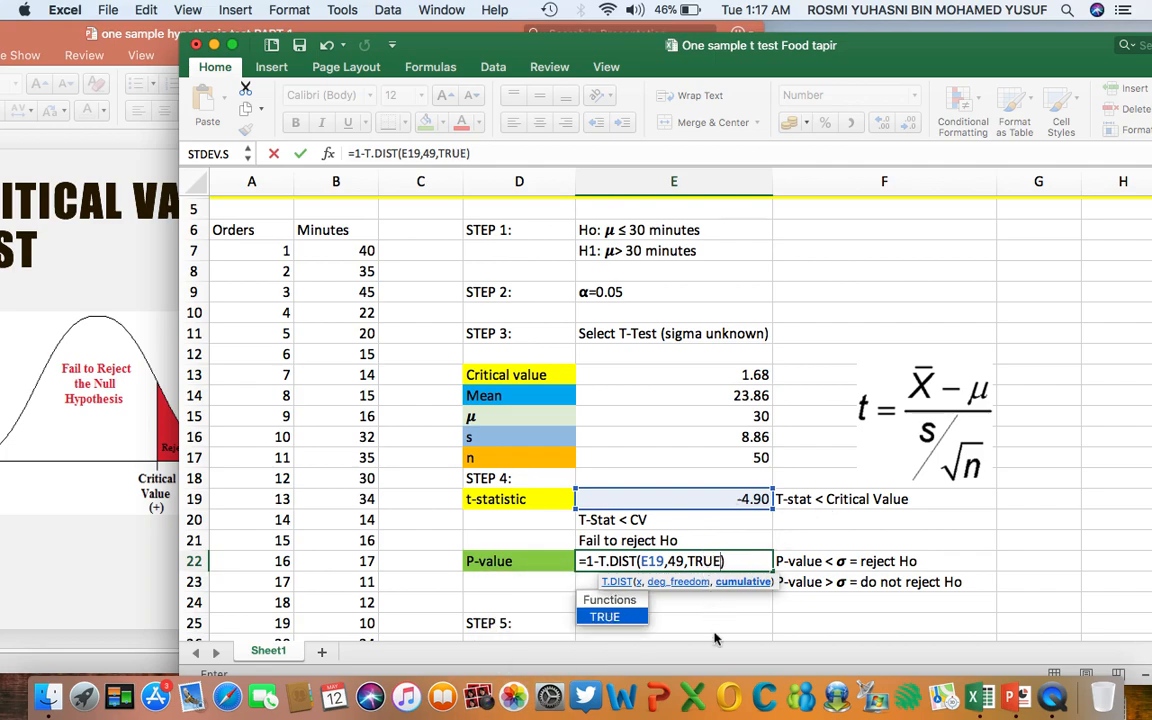
key("Return")
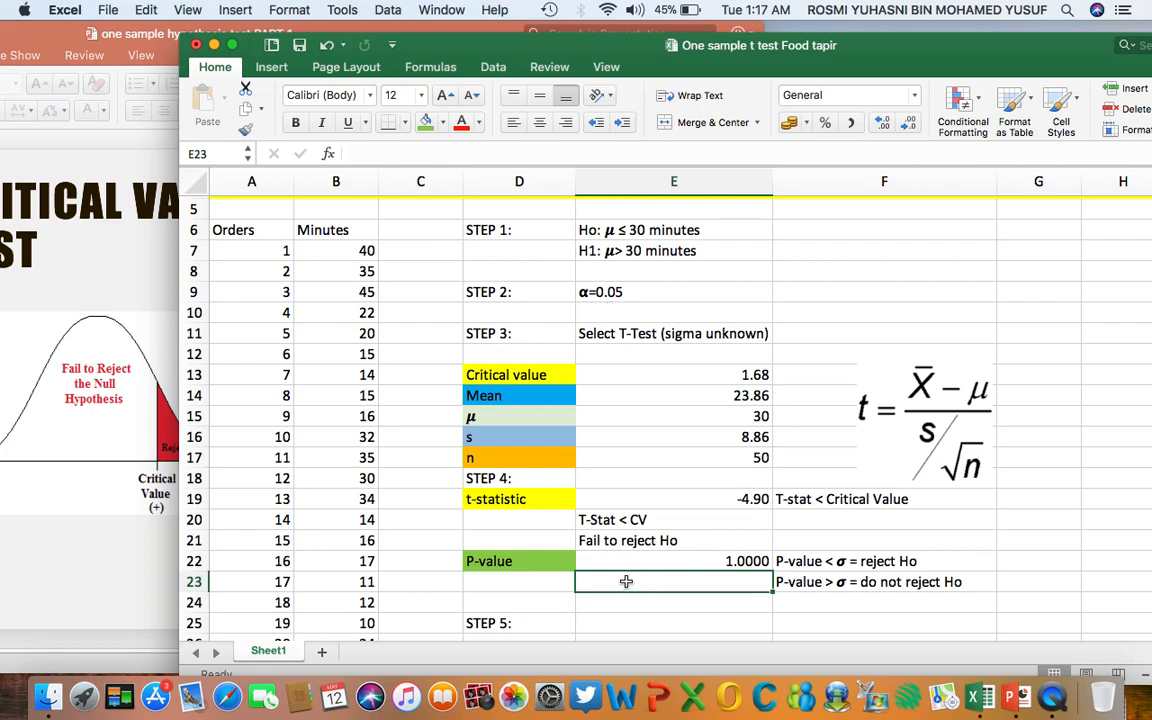
Enter the comparison "1.0 > 0.05" in E23 and the decision "Do not reject Ho" in E24
type("1.0")
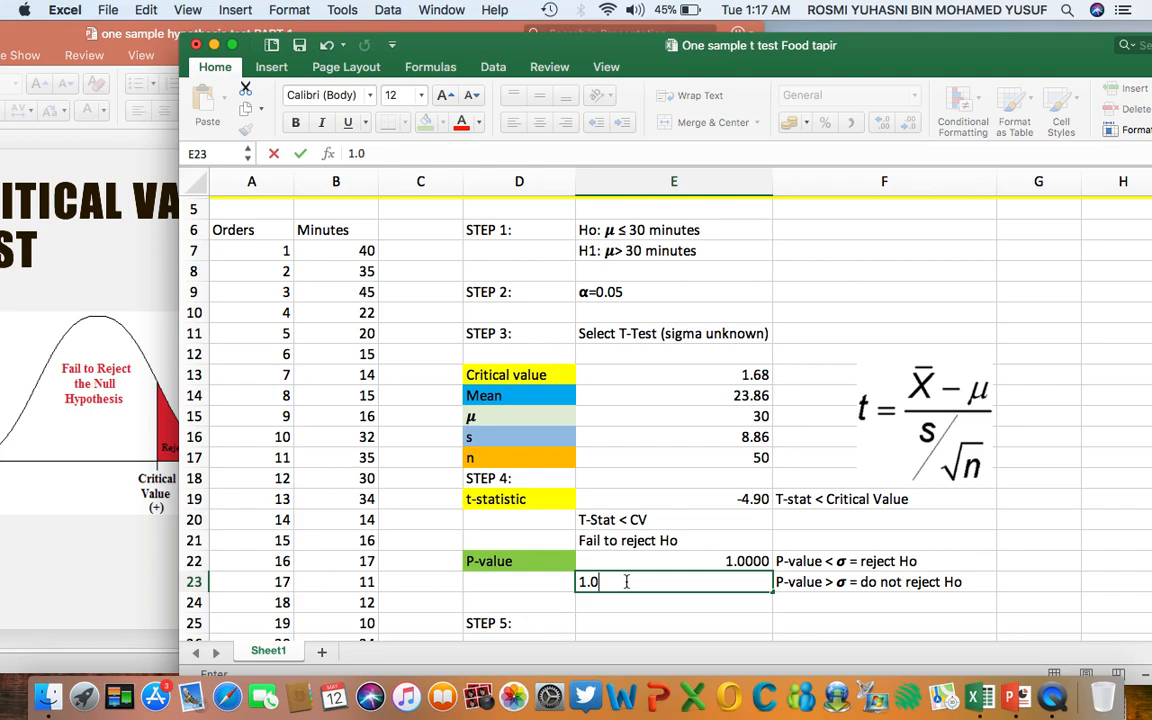
type(" > 0.05")
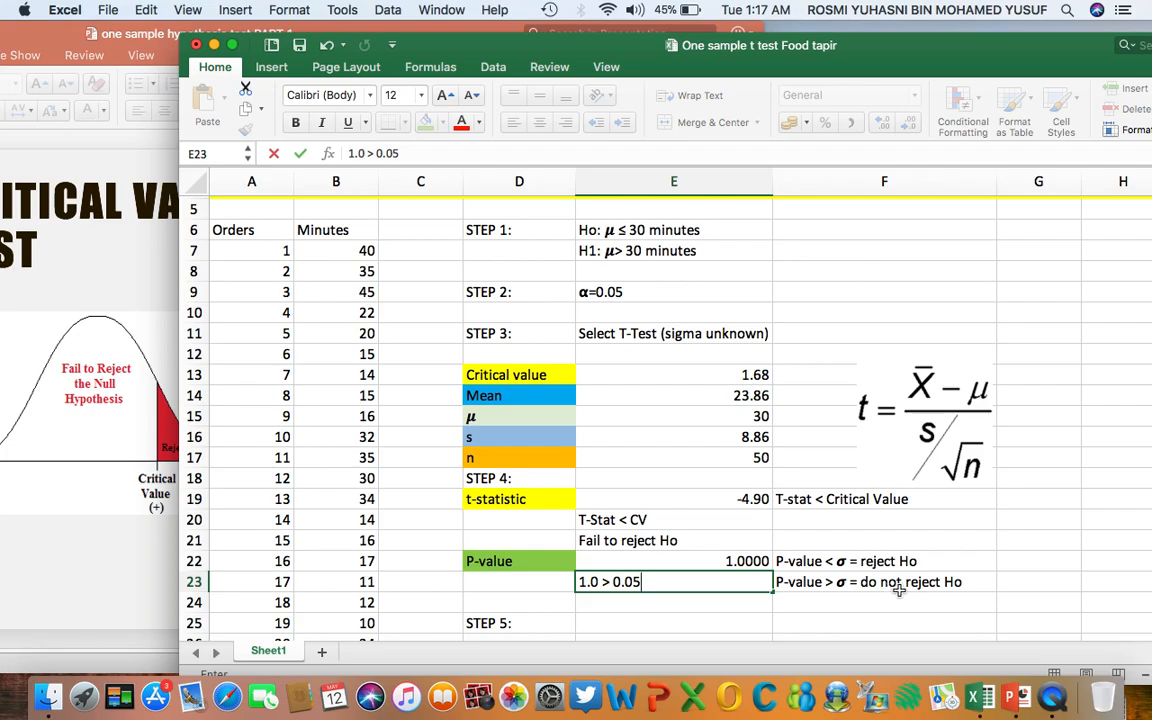
left_click(681, 600)
type("Do no")
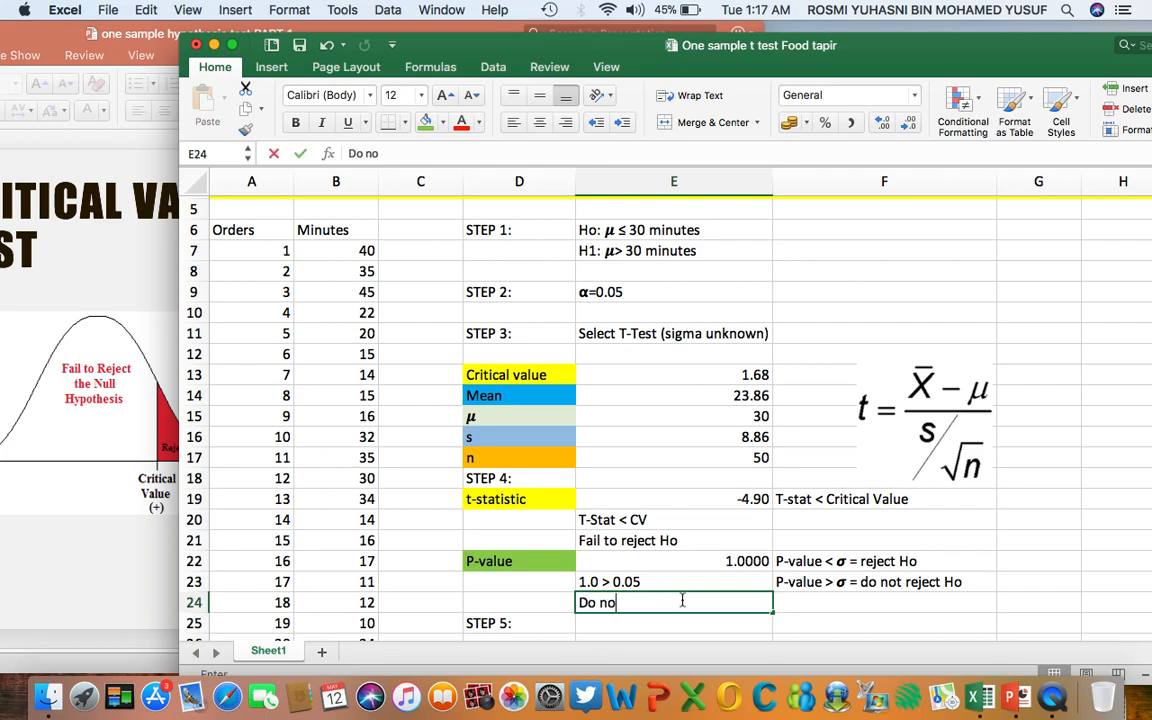
type("t reject ")
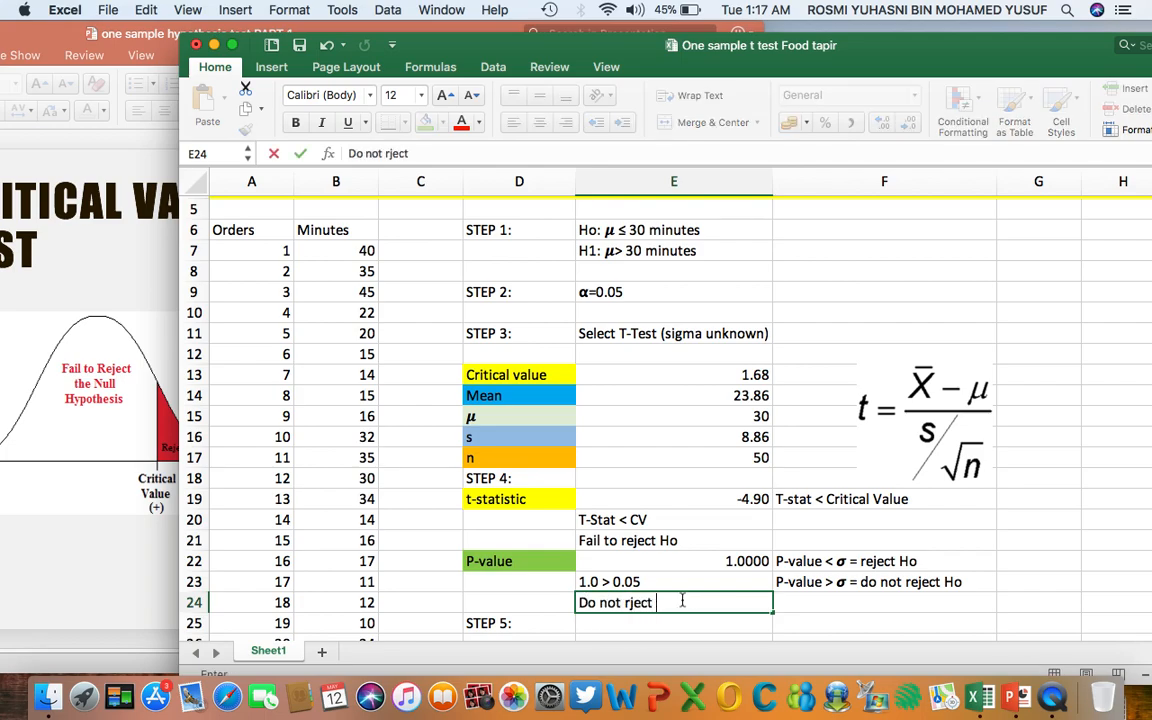
type("Ho")
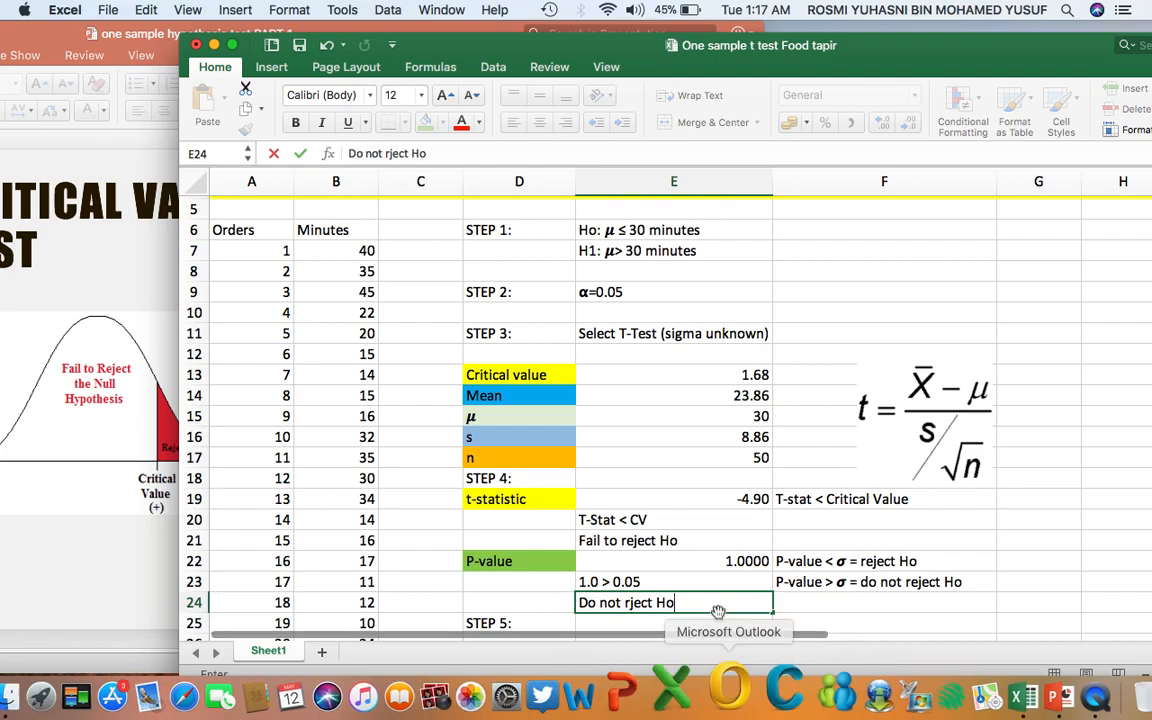
left_click(631, 602)
type("e")
key("Return")
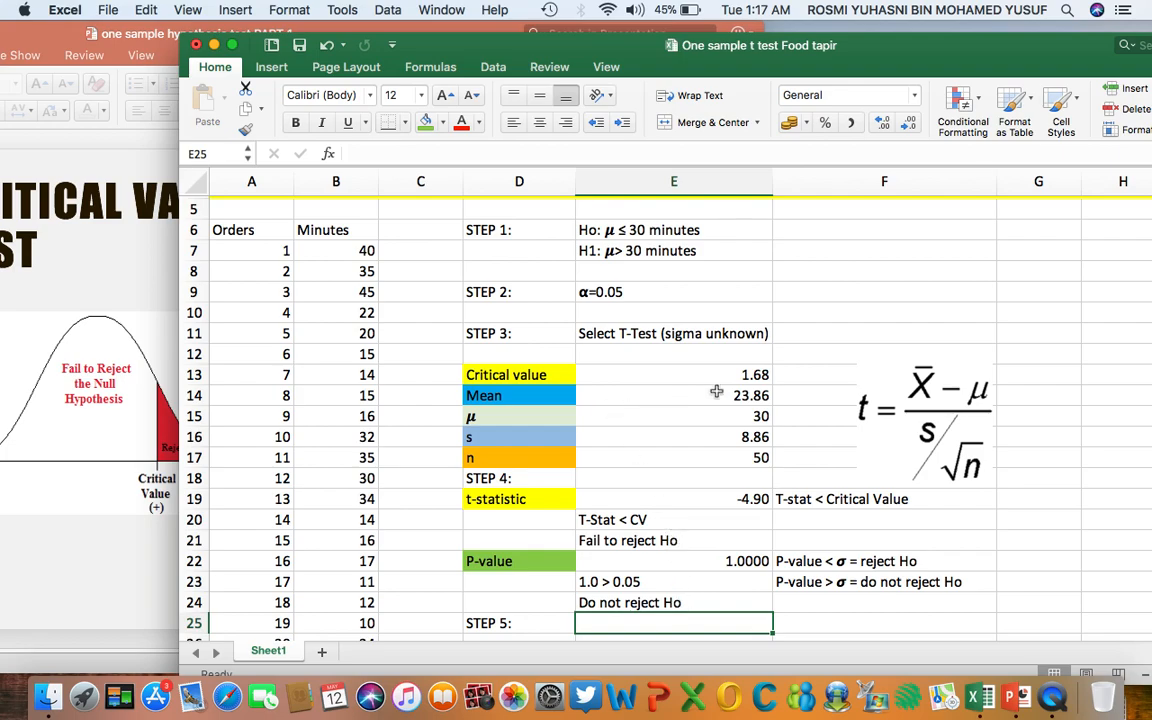
Add the label "CONCLUSION" in D26 below STEP 5
scroll(737, 498, "down", 1)
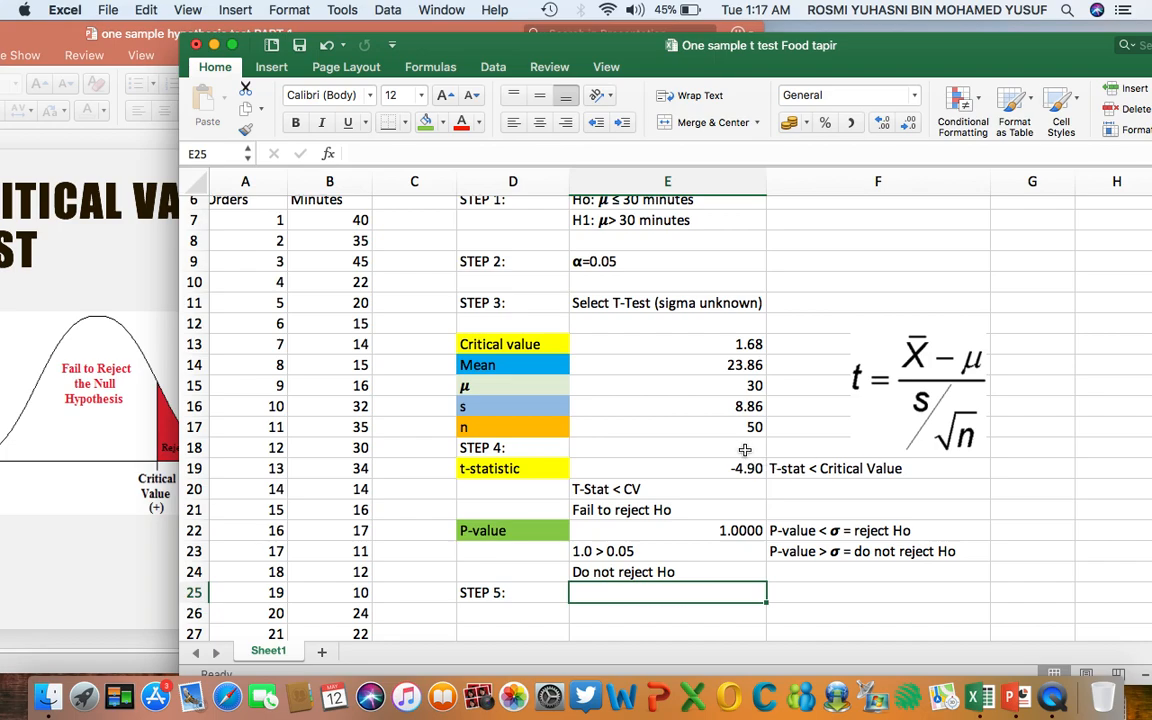
scroll(745, 450, "up", 3)
scroll(663, 308, "down", 2)
scroll(663, 308, "down", 4)
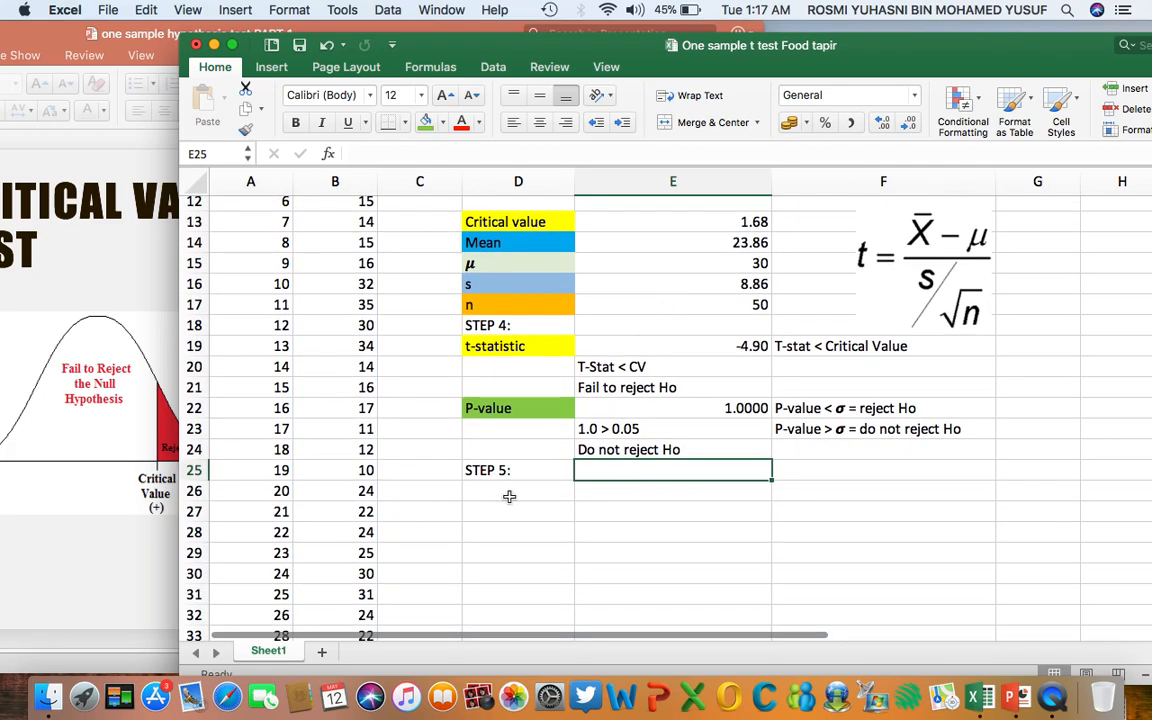
left_click(509, 494)
type("CONCLUSION")
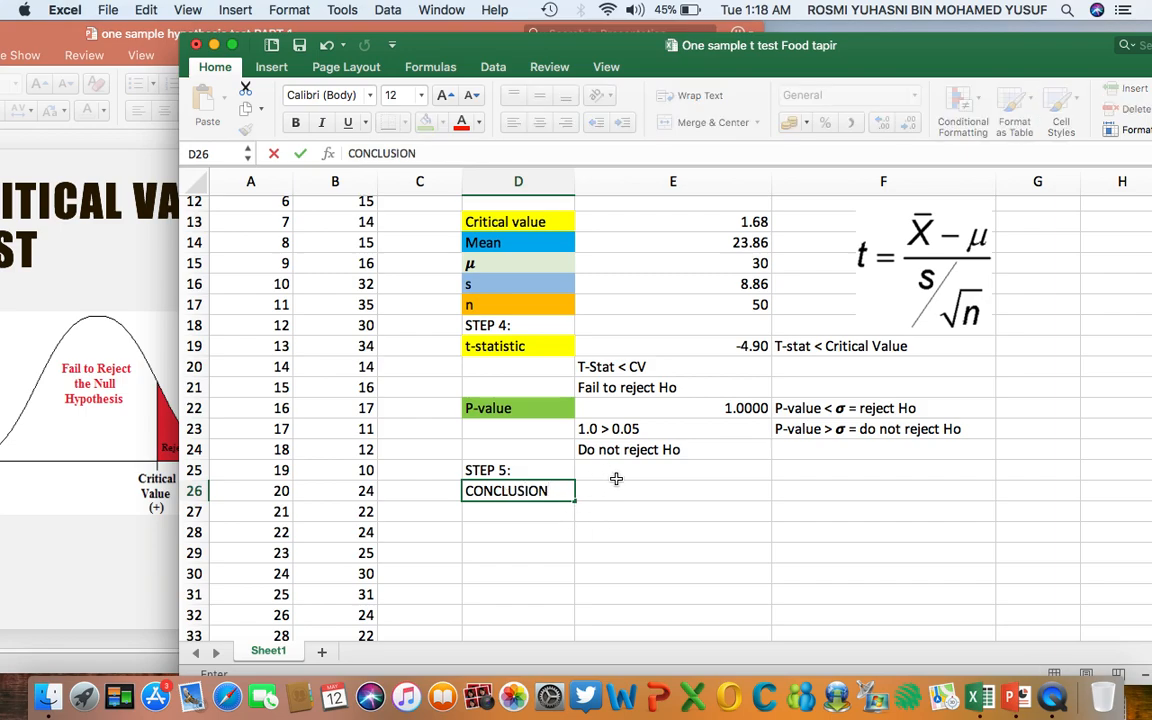
Begin the conclusion in E26 with "There is no sufficient evidence to support the claims of the customers because"
left_click(615, 496)
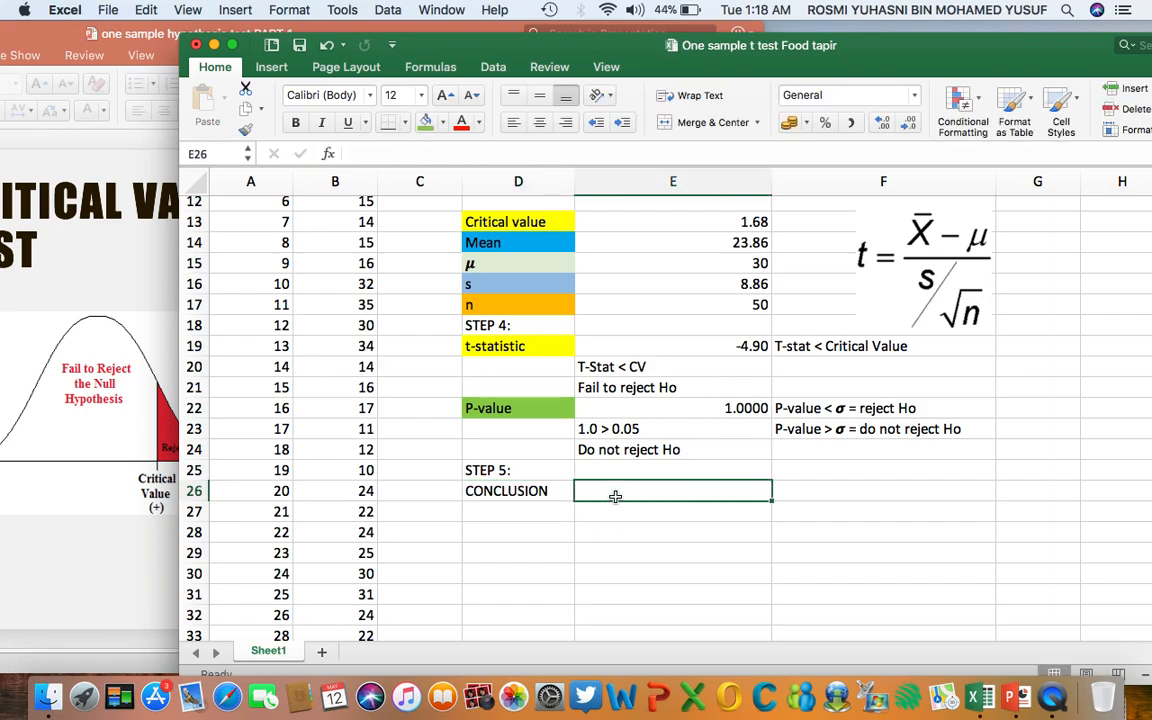
type("There is ")
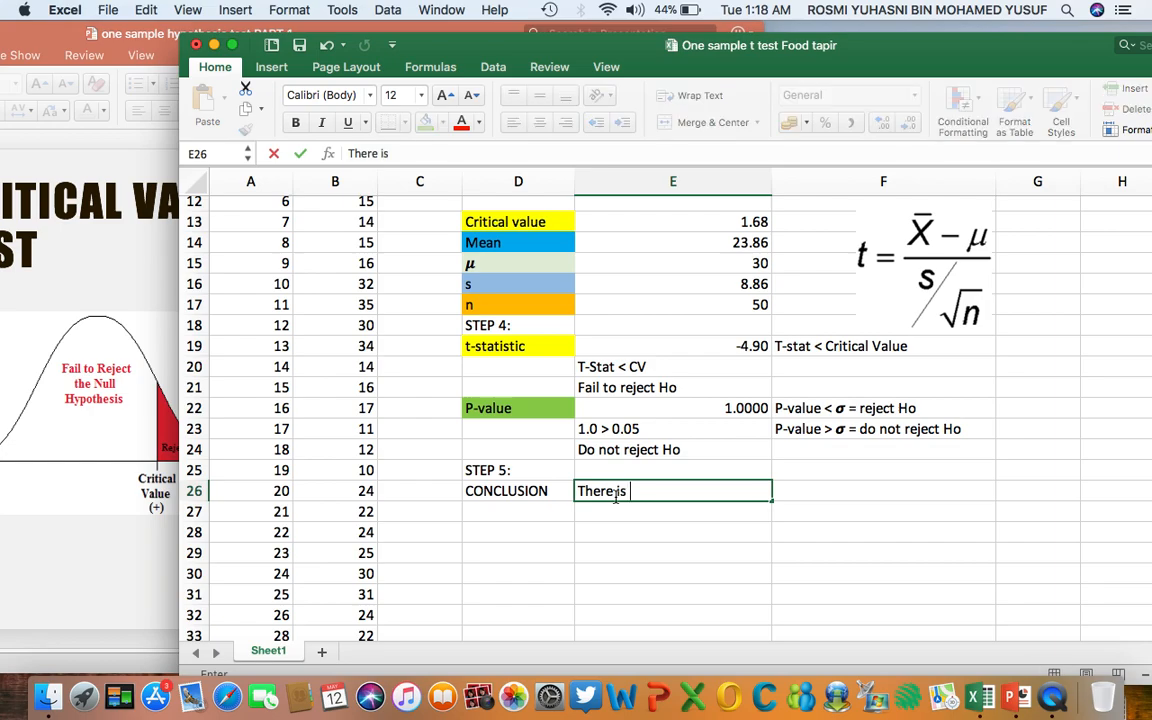
type("no suffic")
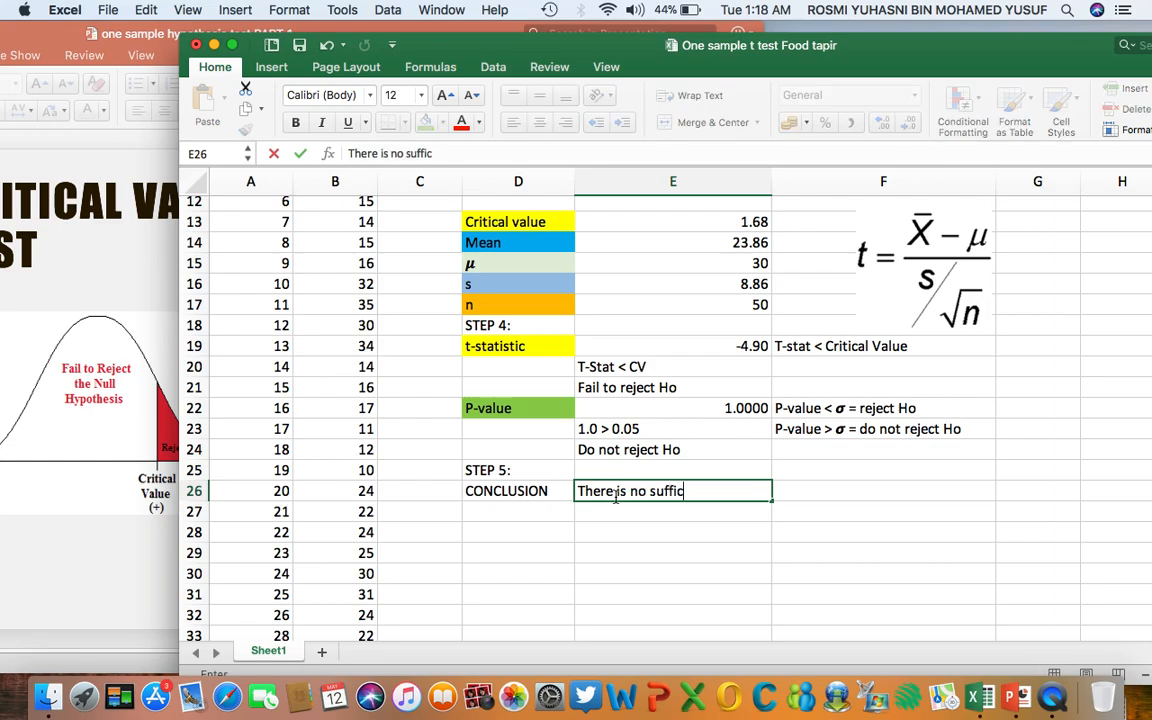
type("ient evidence")
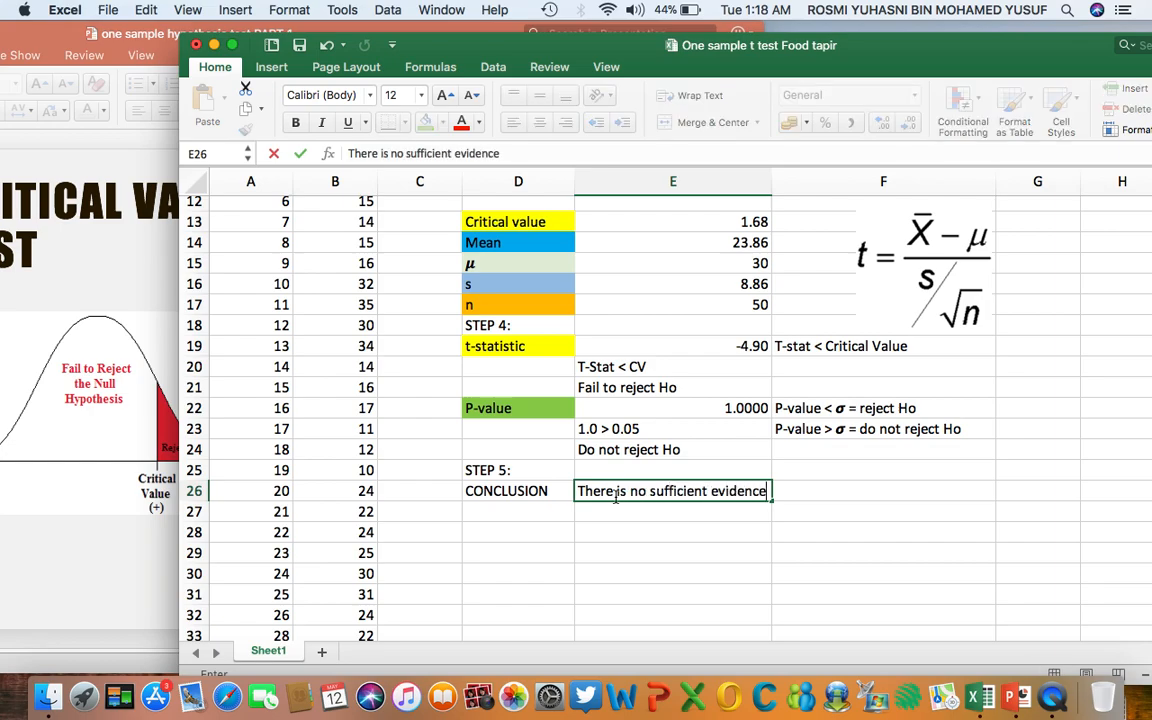
type(" to support the claims ")
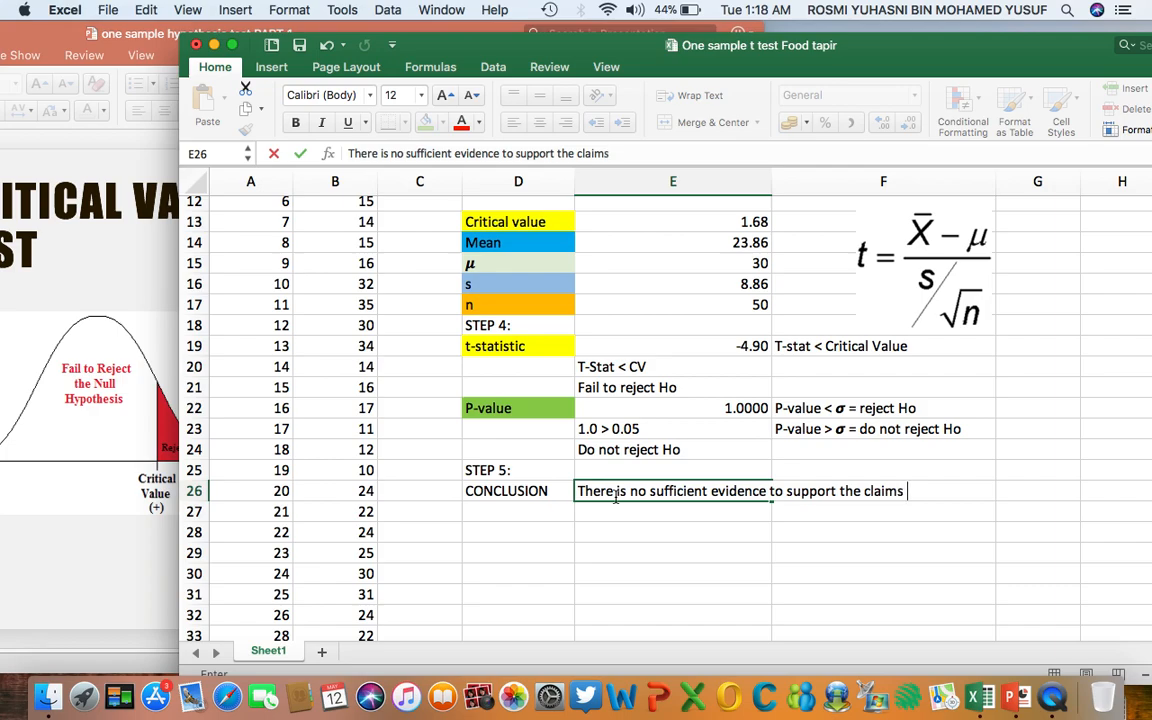
type("of the customer")
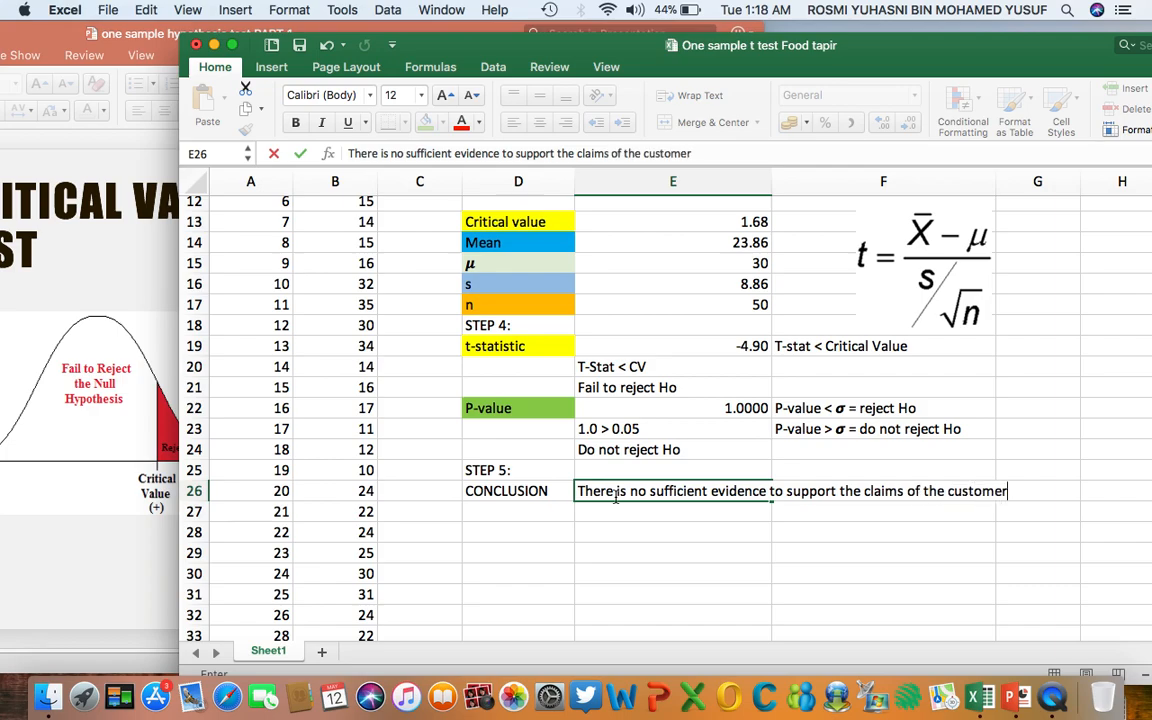
type("s because ")
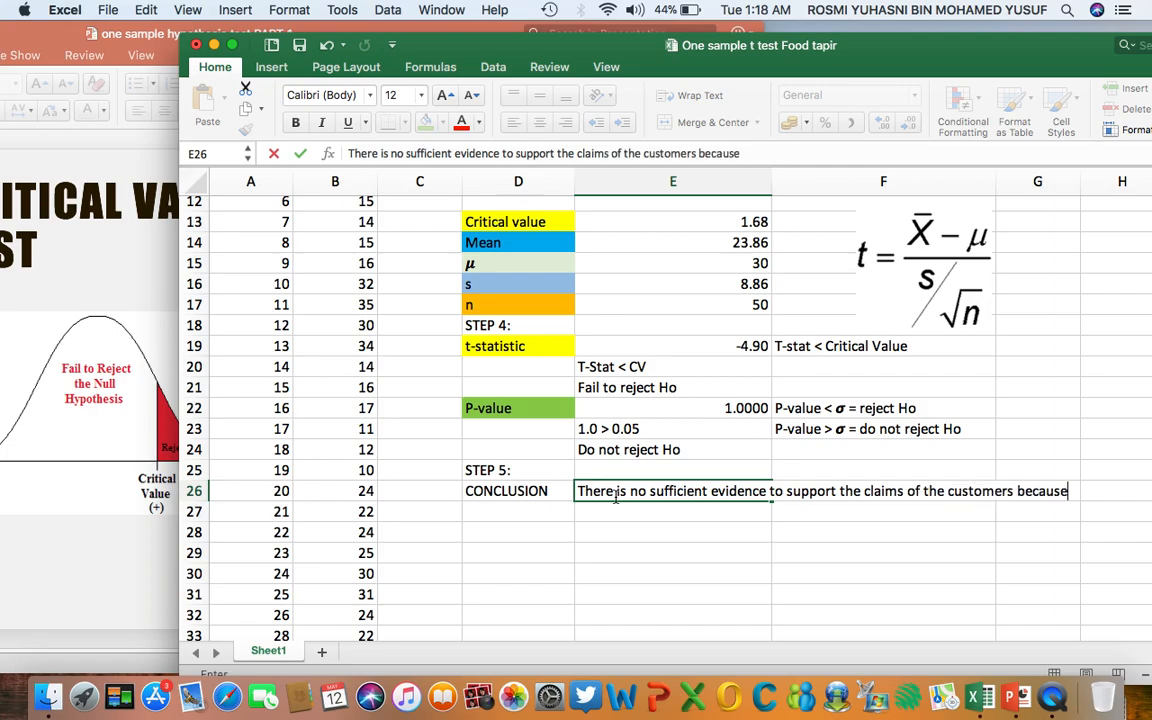
Complete the conclusion sentence in E26 with "the hypothesis test indicates that the null hypothesis cannot be rejected."
type("the hypothesis")
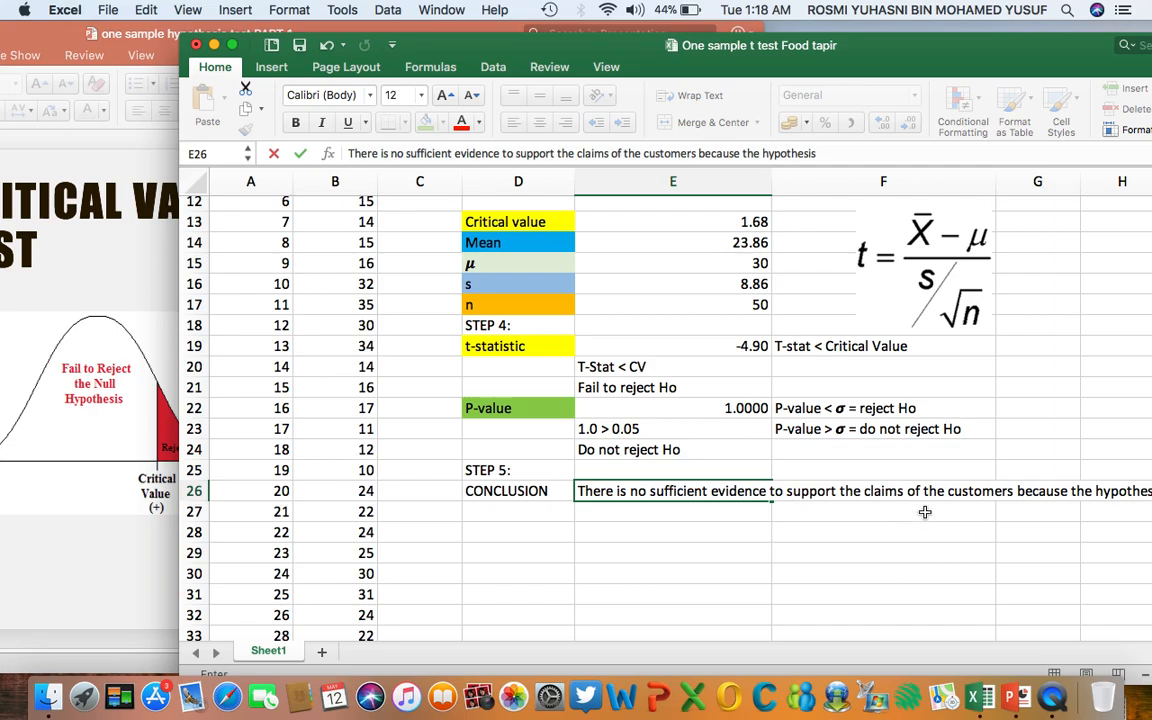
scroll(848, 509, "right", 3)
type("test")
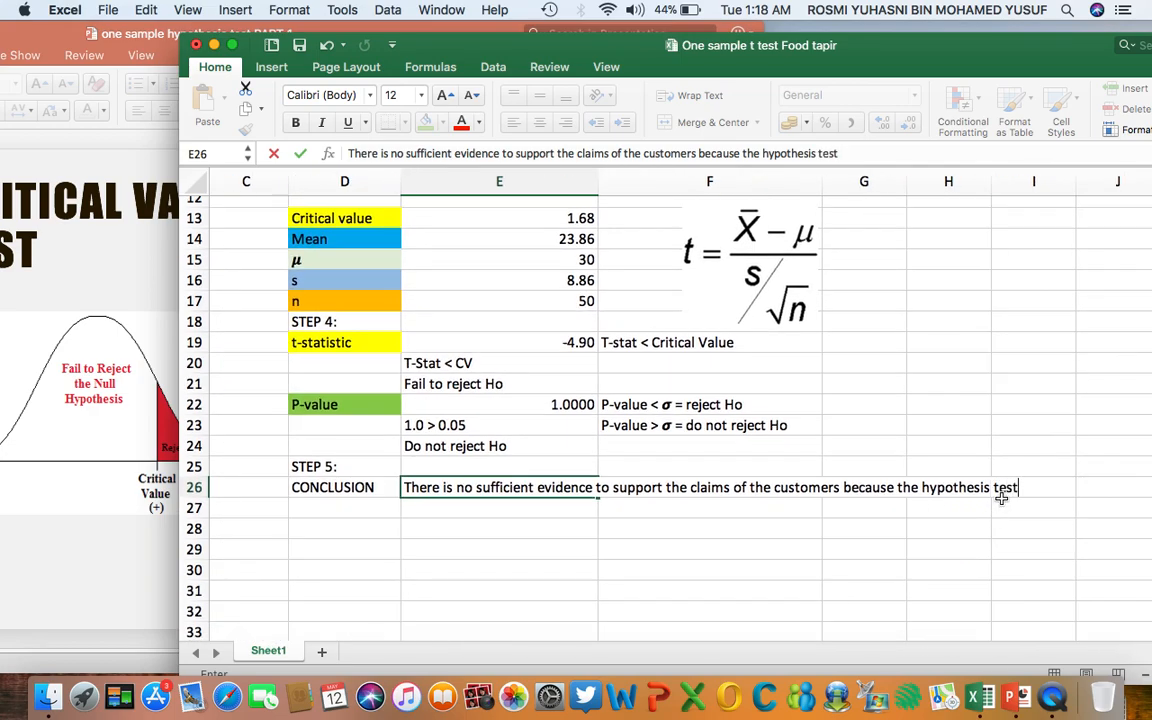
type(" indi")
key("BackSpace")
type("icates that")
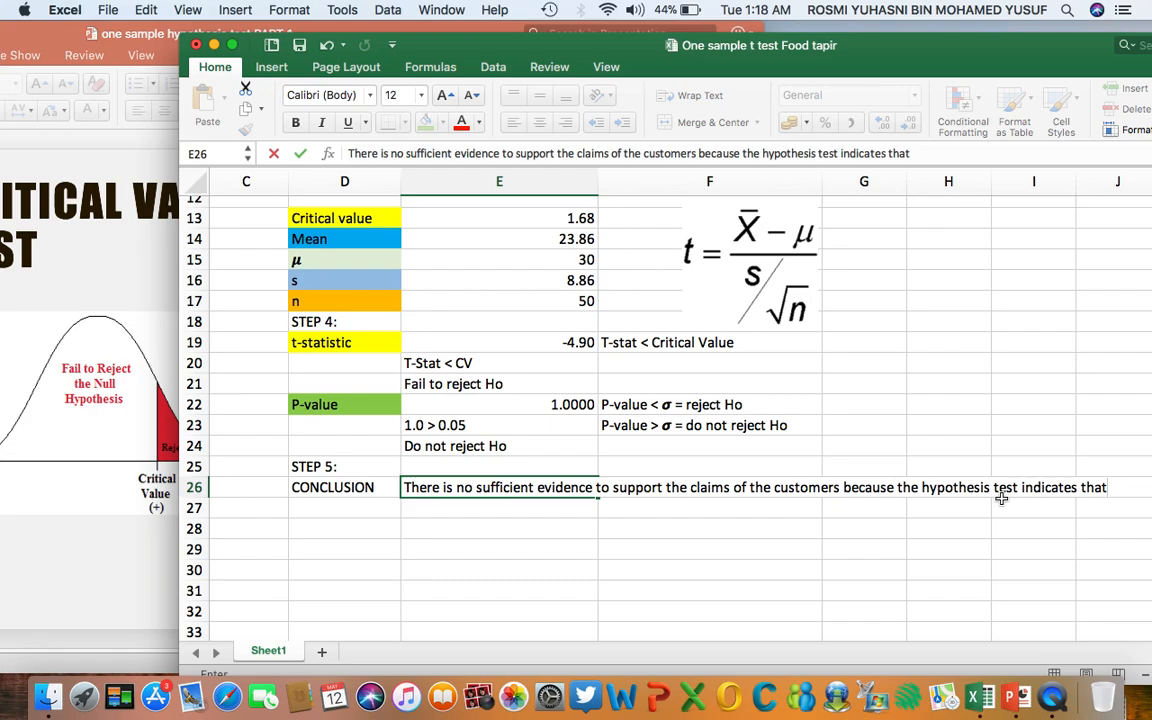
type(" the null hypothesis cannot be rejc")
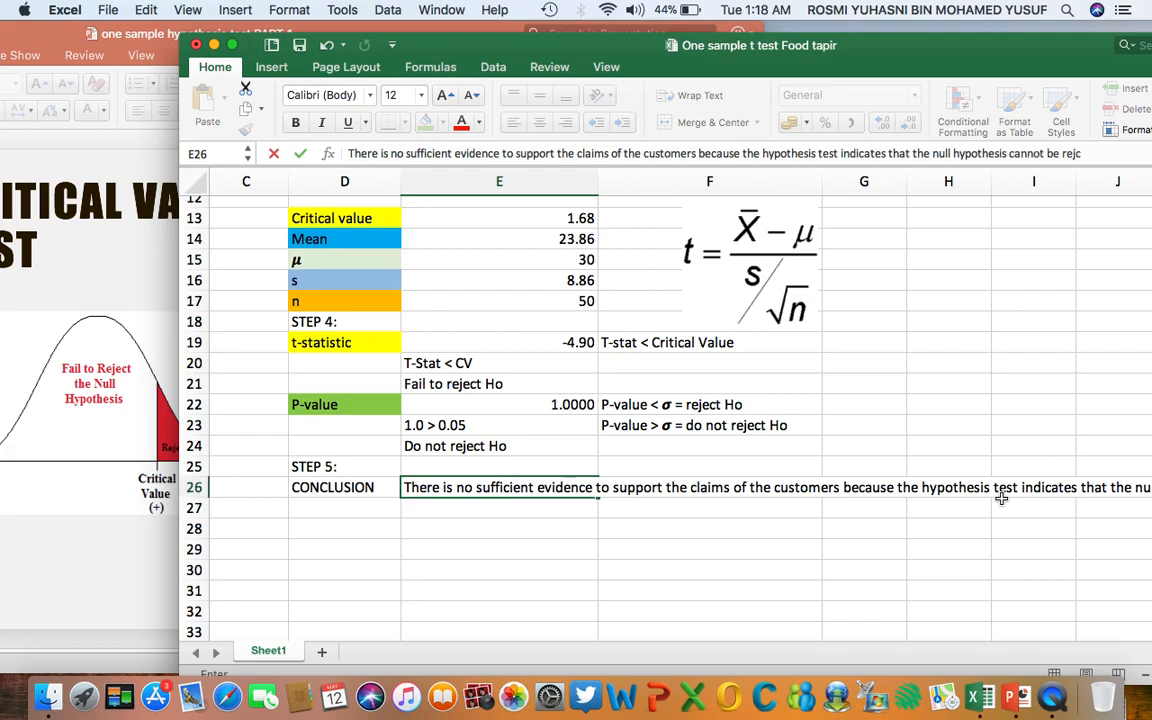
scroll(1001, 497, "right", 5)
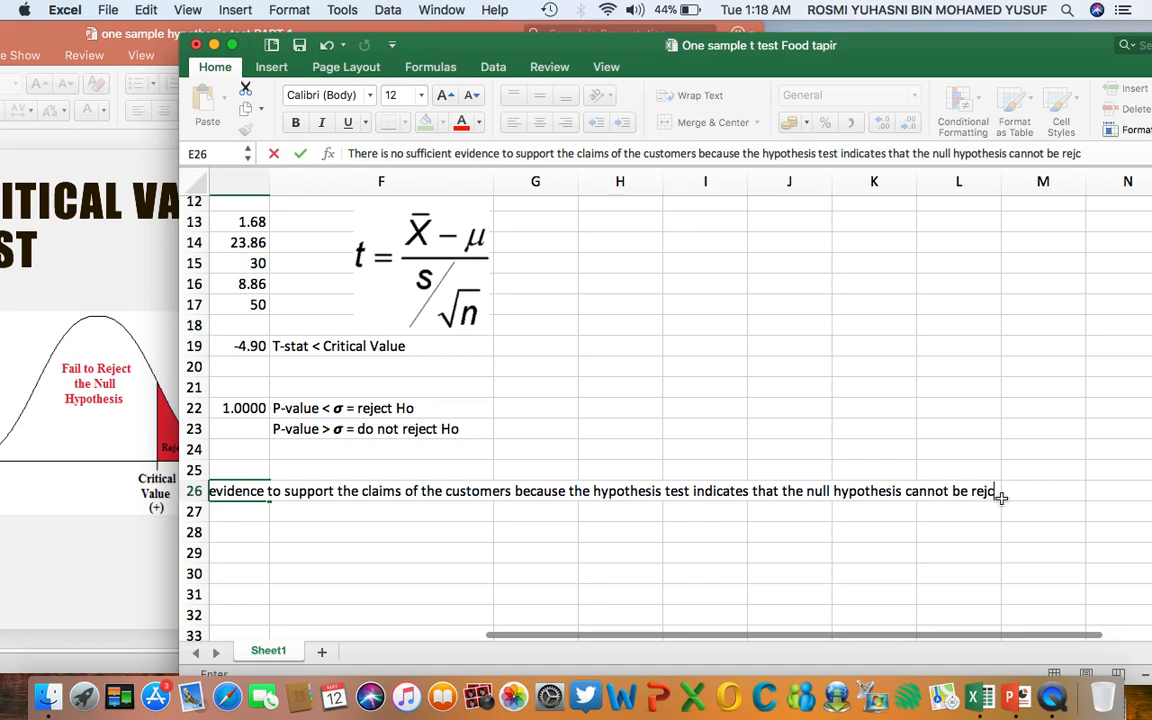
key("BackSpace")
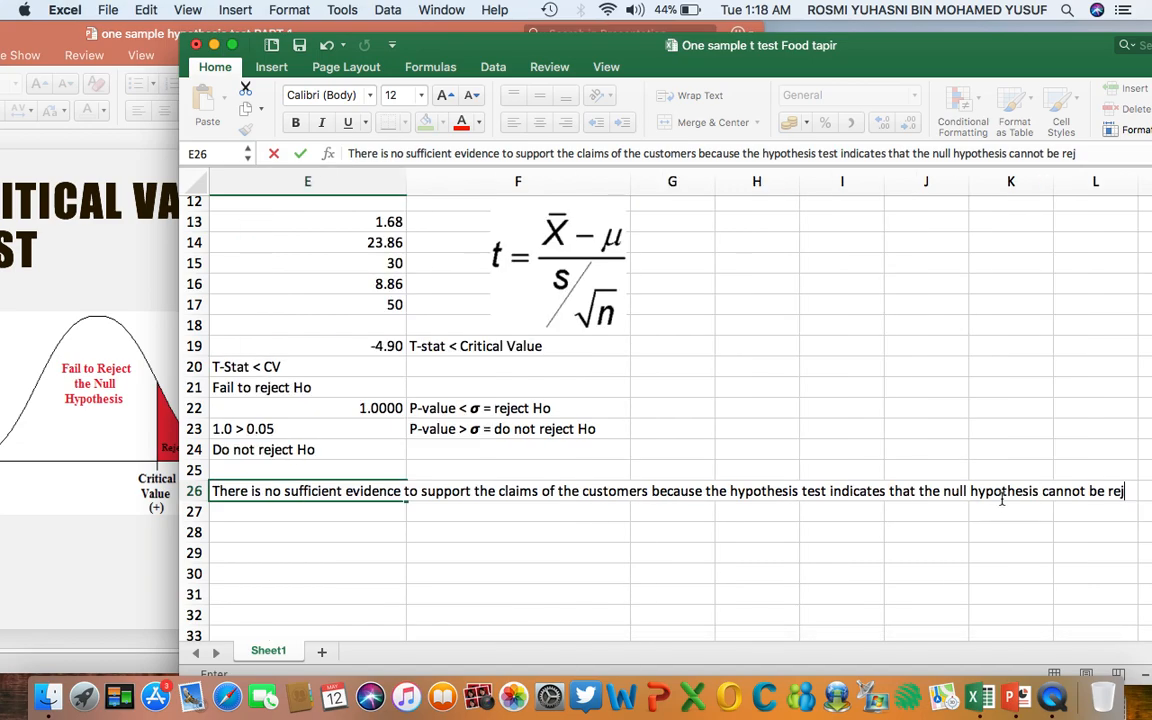
type("ected")
scroll(1029, 429, "right", 5)
scroll(1020, 511, "left", 5)
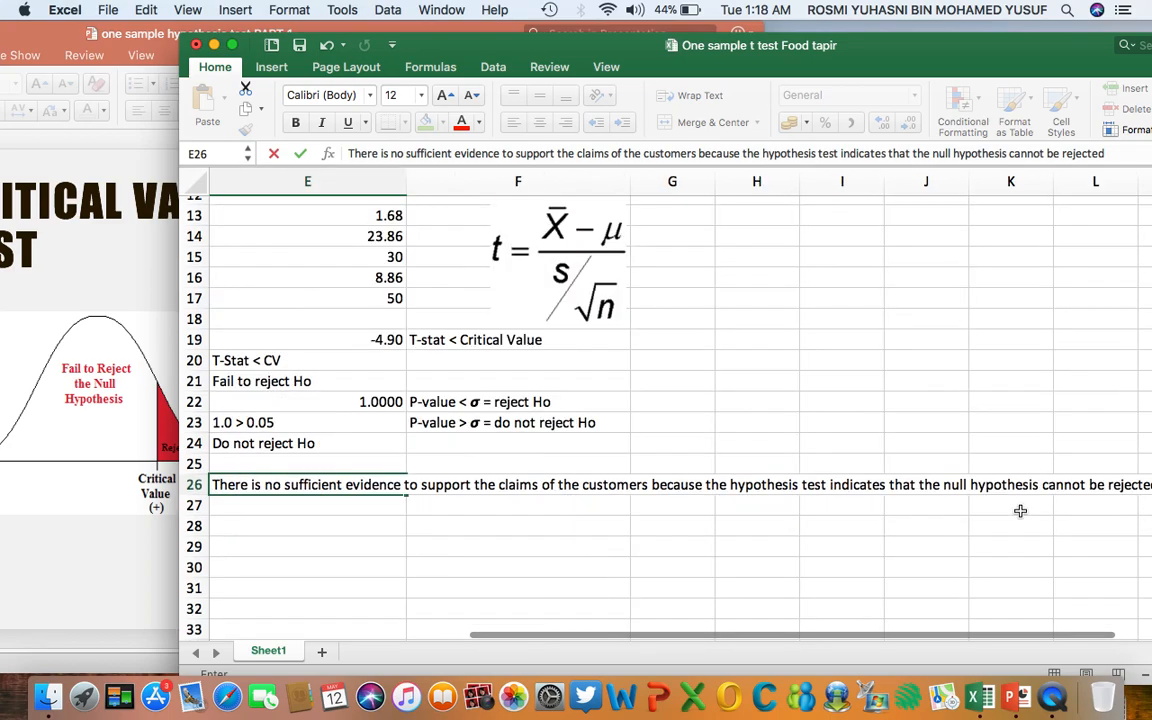
scroll(700, 340, "left", 5)
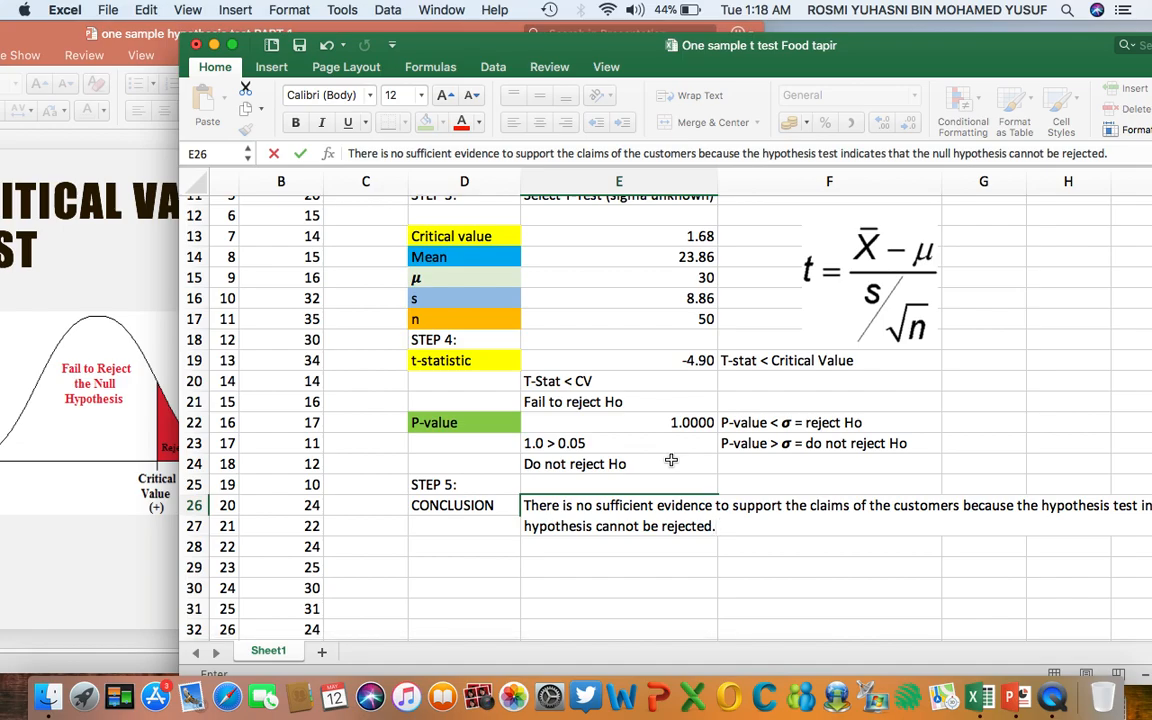
Reread the case description and hypotheses above the test, and commit the conclusion sentence in E26
scroll(671, 460, "up", 5)
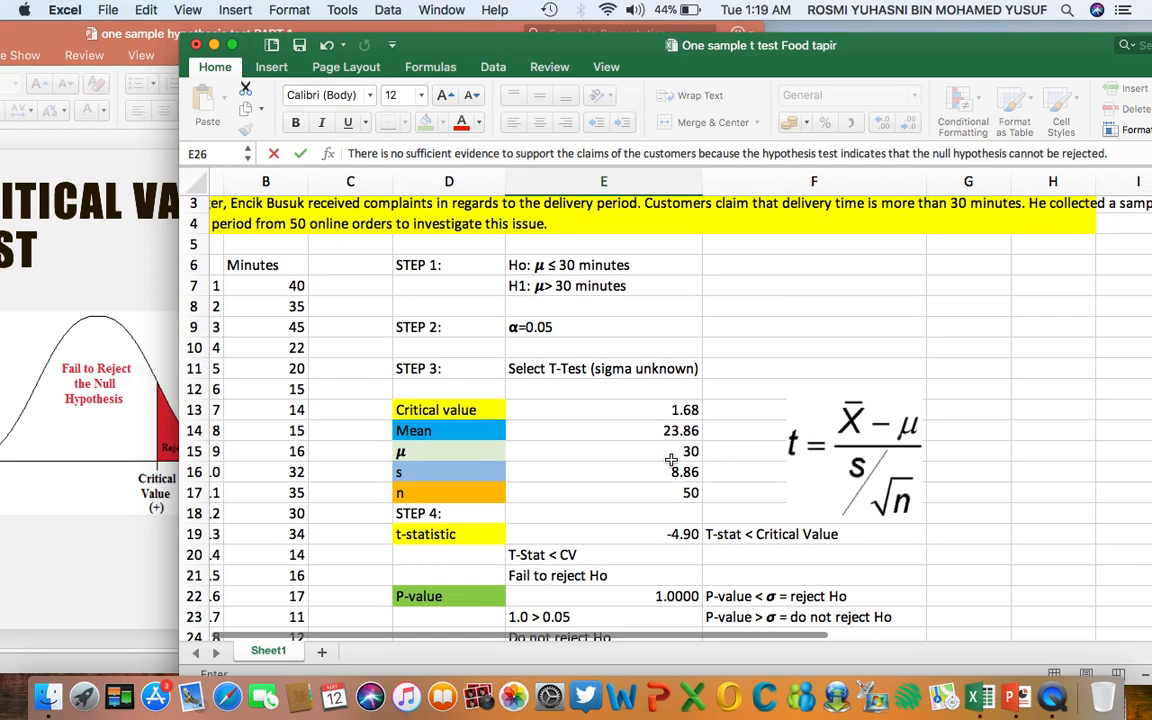
scroll(671, 460, "up", 2)
scroll(671, 460, "left", 1)
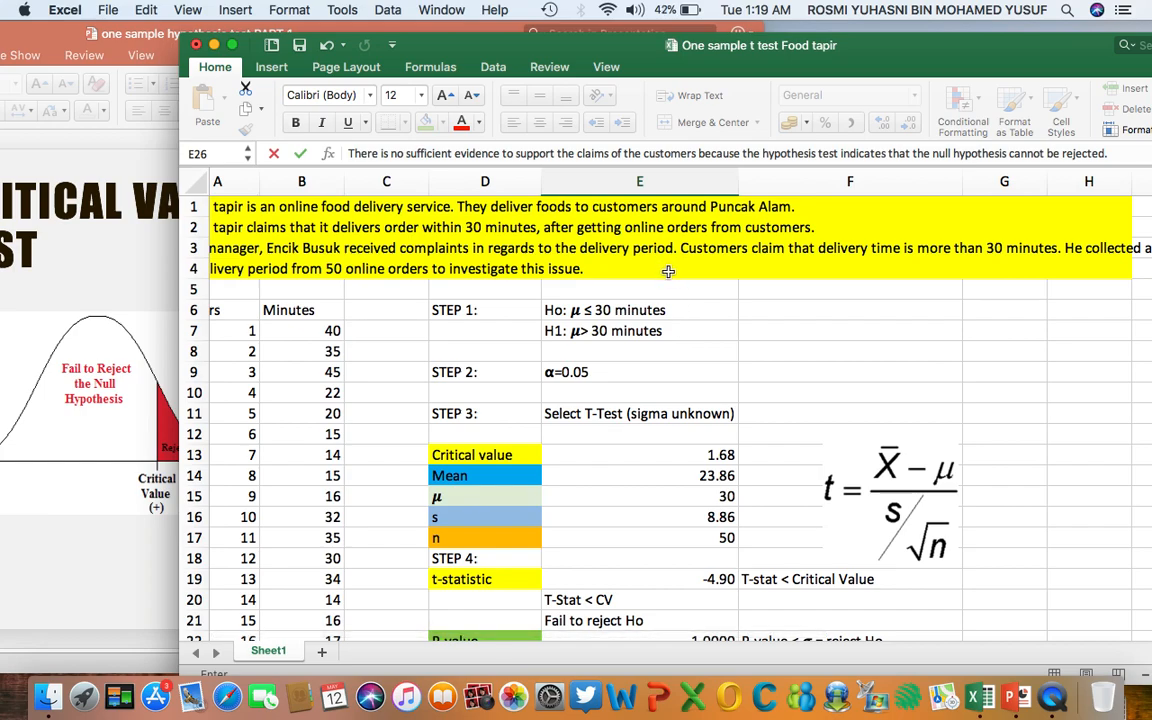
scroll(668, 271, "left", 1)
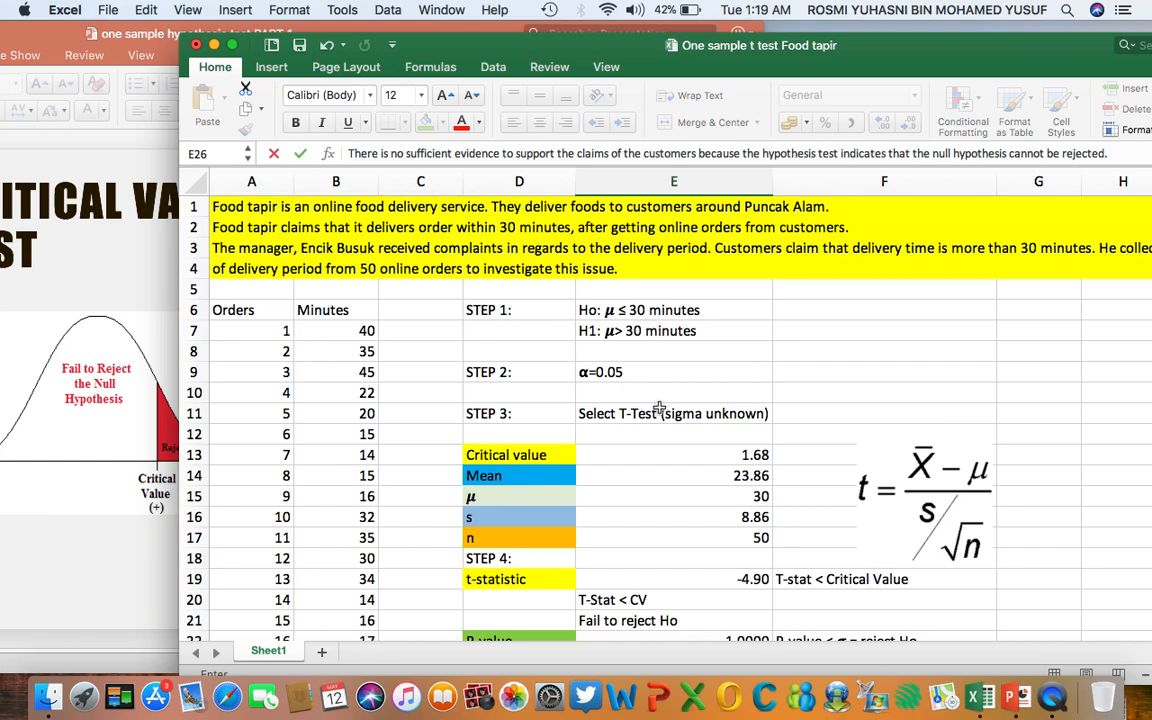
scroll(659, 407, "down", 5)
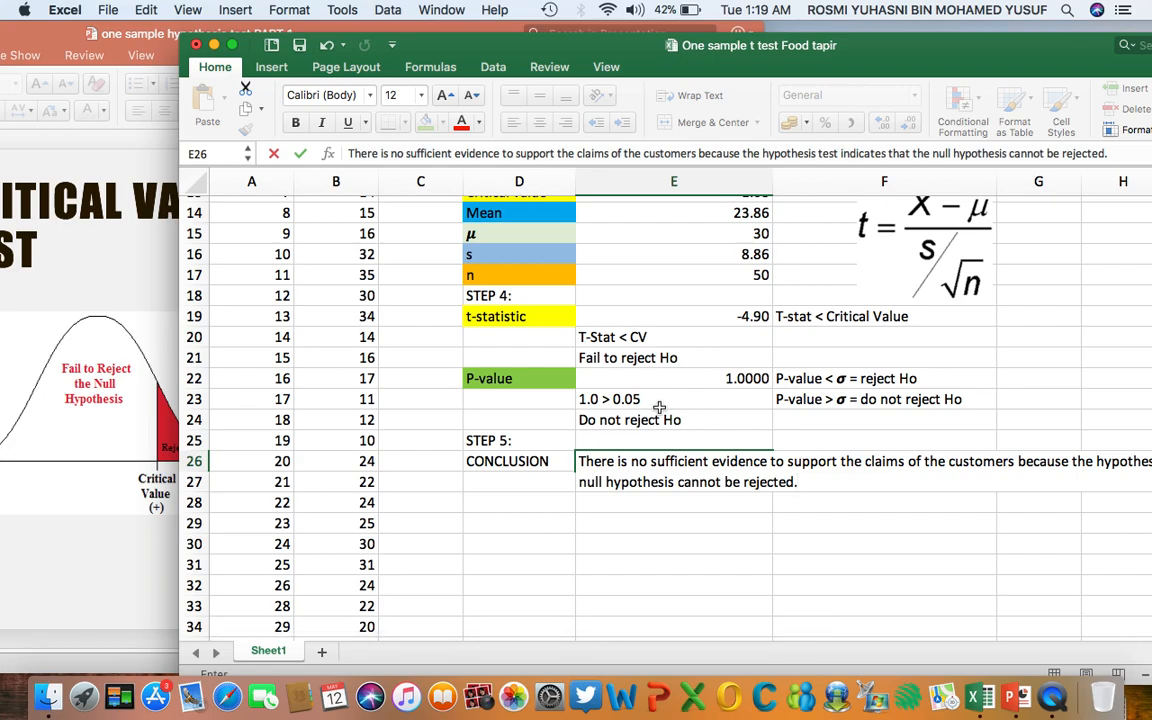
left_click(625, 571)
Review the worked t-test from the hypotheses and significance level through the t-statistic, P-value decision and conclusion
scroll(641, 543, "up", 3)
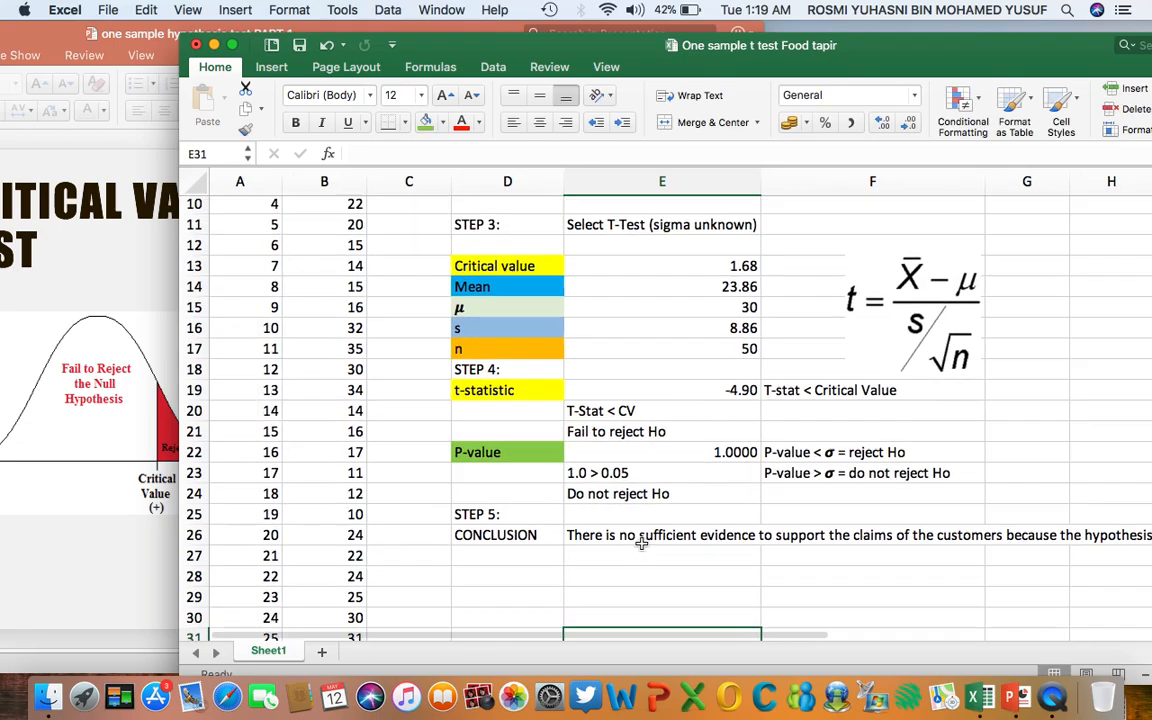
scroll(620, 500, "up", 3)
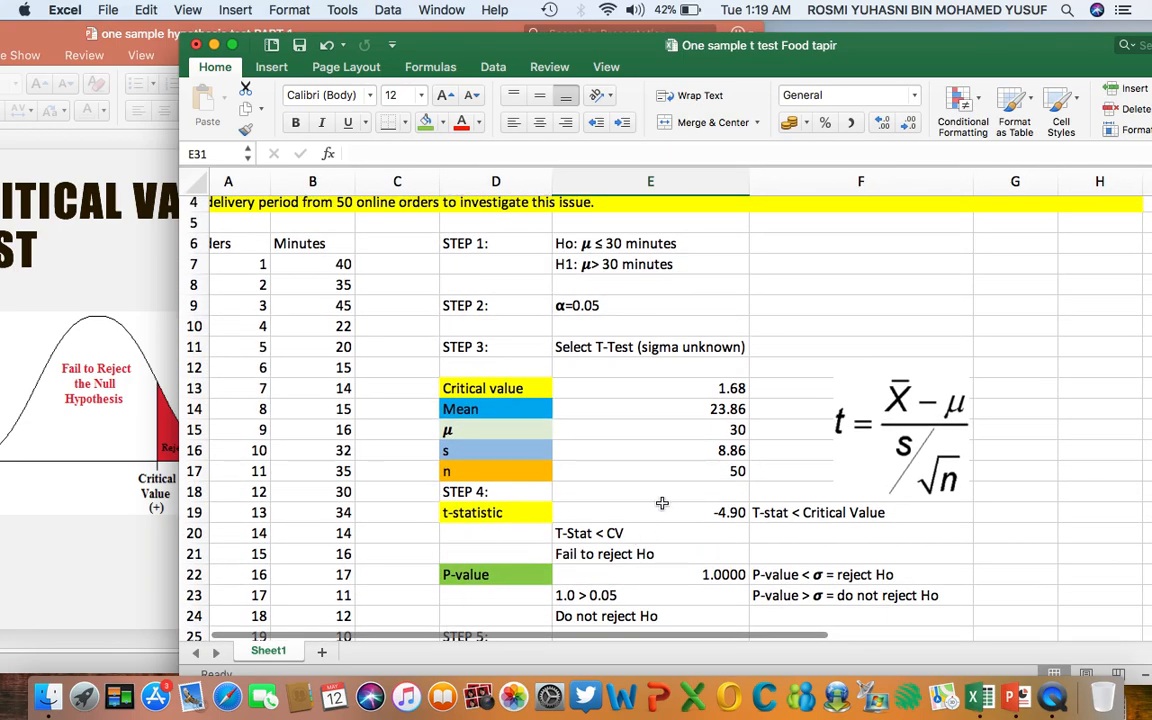
scroll(594, 499, "down", 2)
scroll(594, 499, "up", 4)
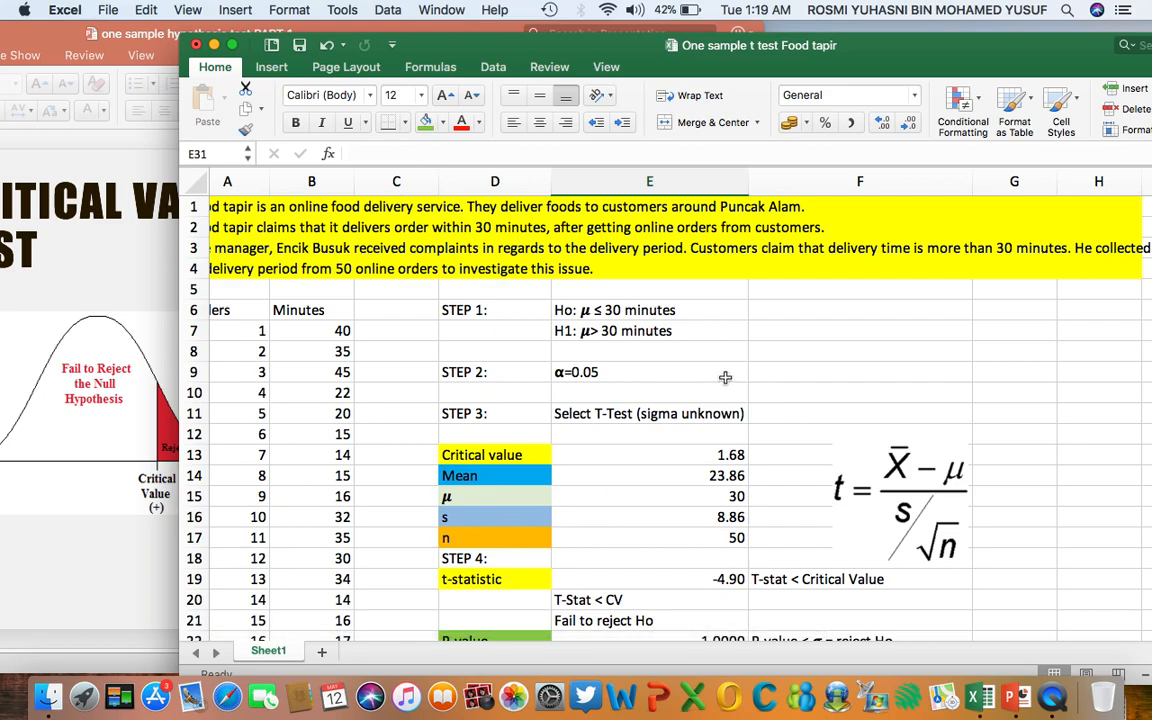
scroll(726, 377, "down", 4)
scroll(726, 377, "up", 2)
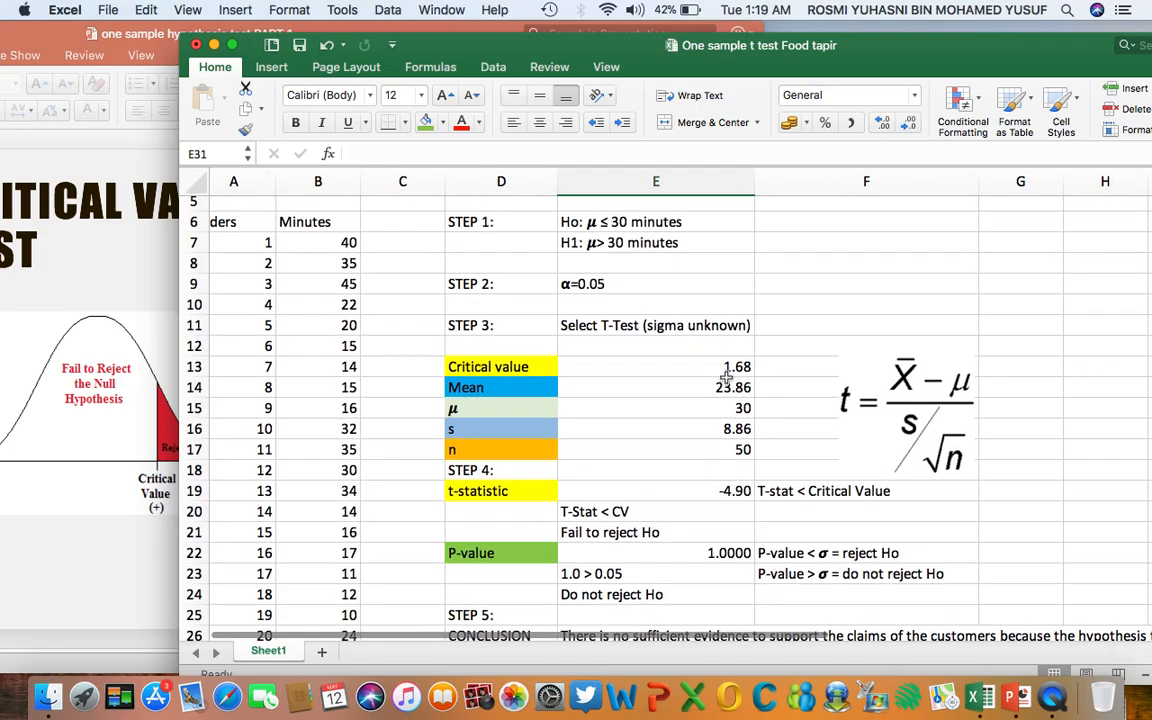
scroll(726, 377, "right", 4)
scroll(726, 377, "up", 1)
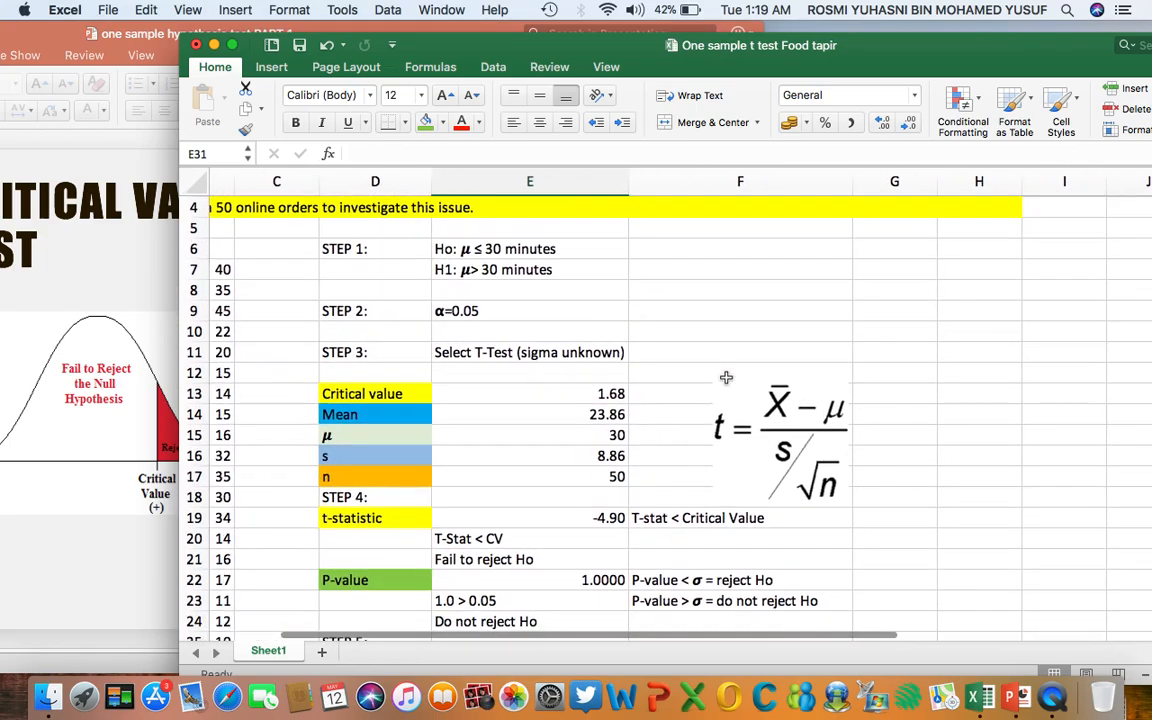